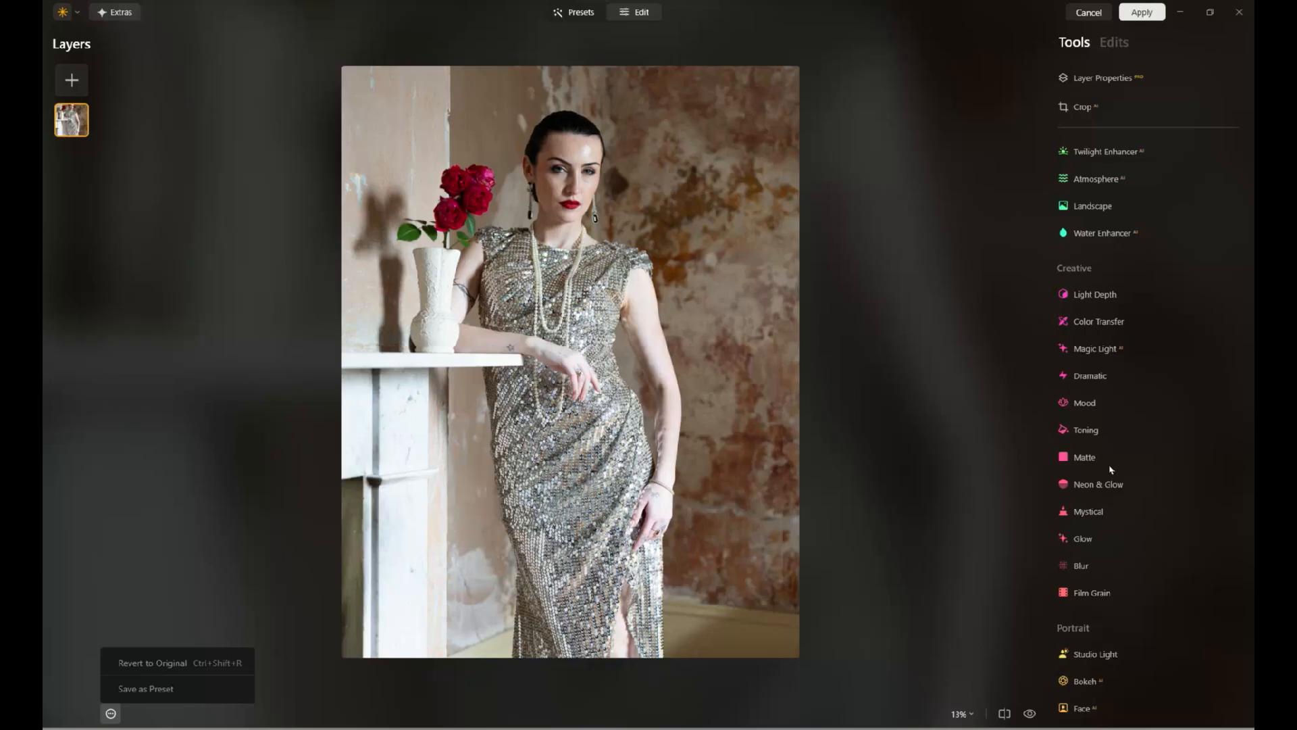
Step: Set Blemish Removal to 100 for the woman's face in the Skin tool
left_click(1072, 629)
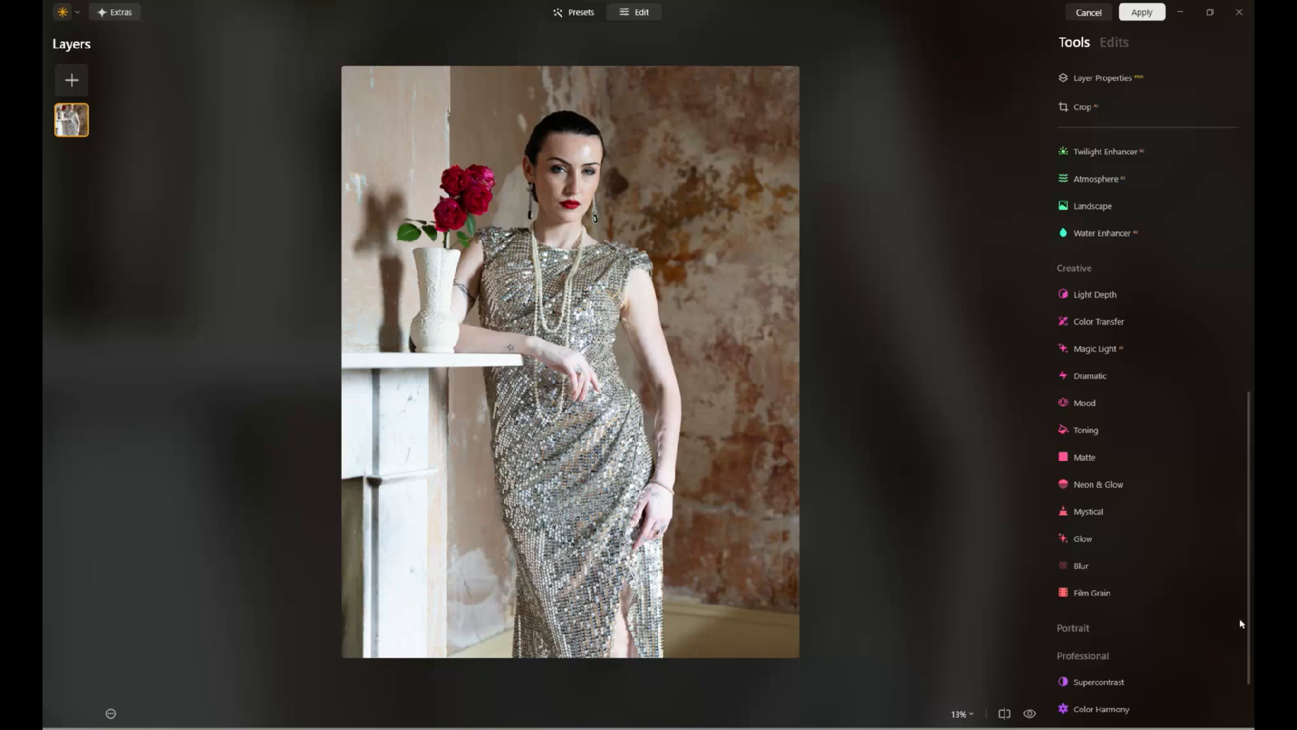
left_click(1231, 627)
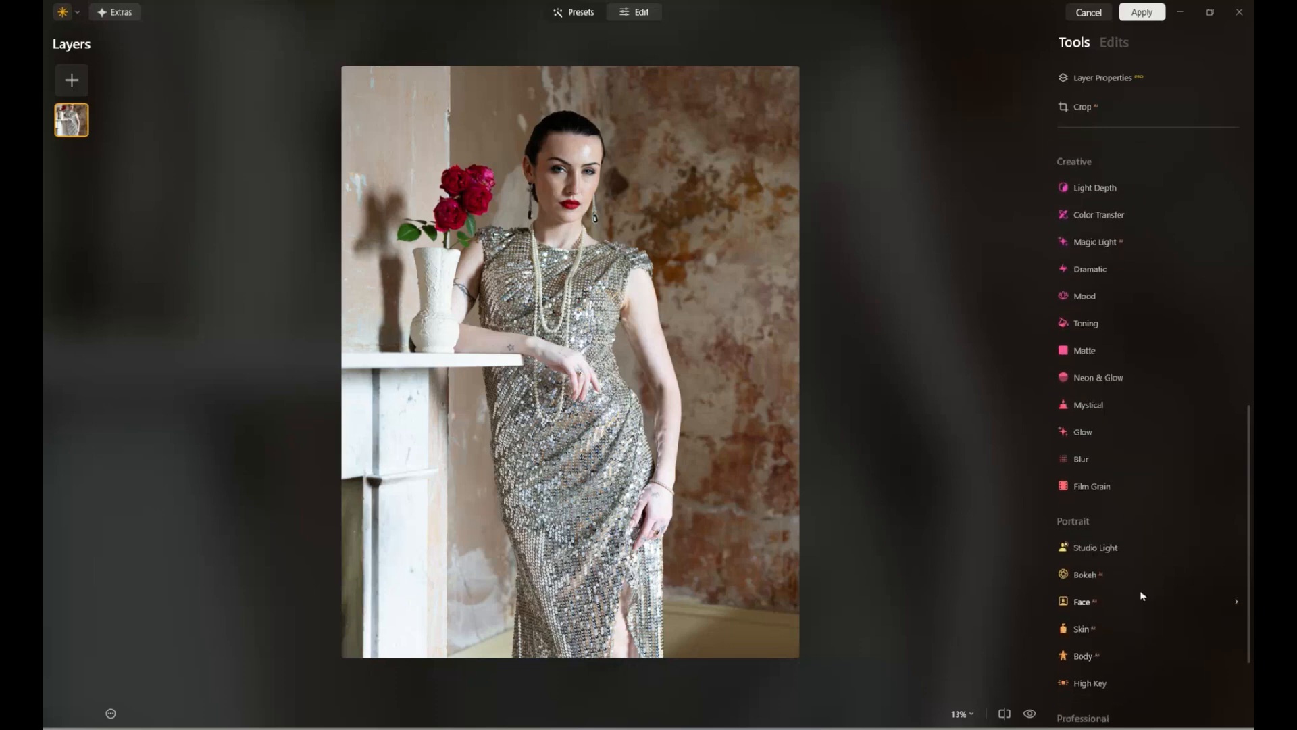
scroll(1141, 595, "down", 2)
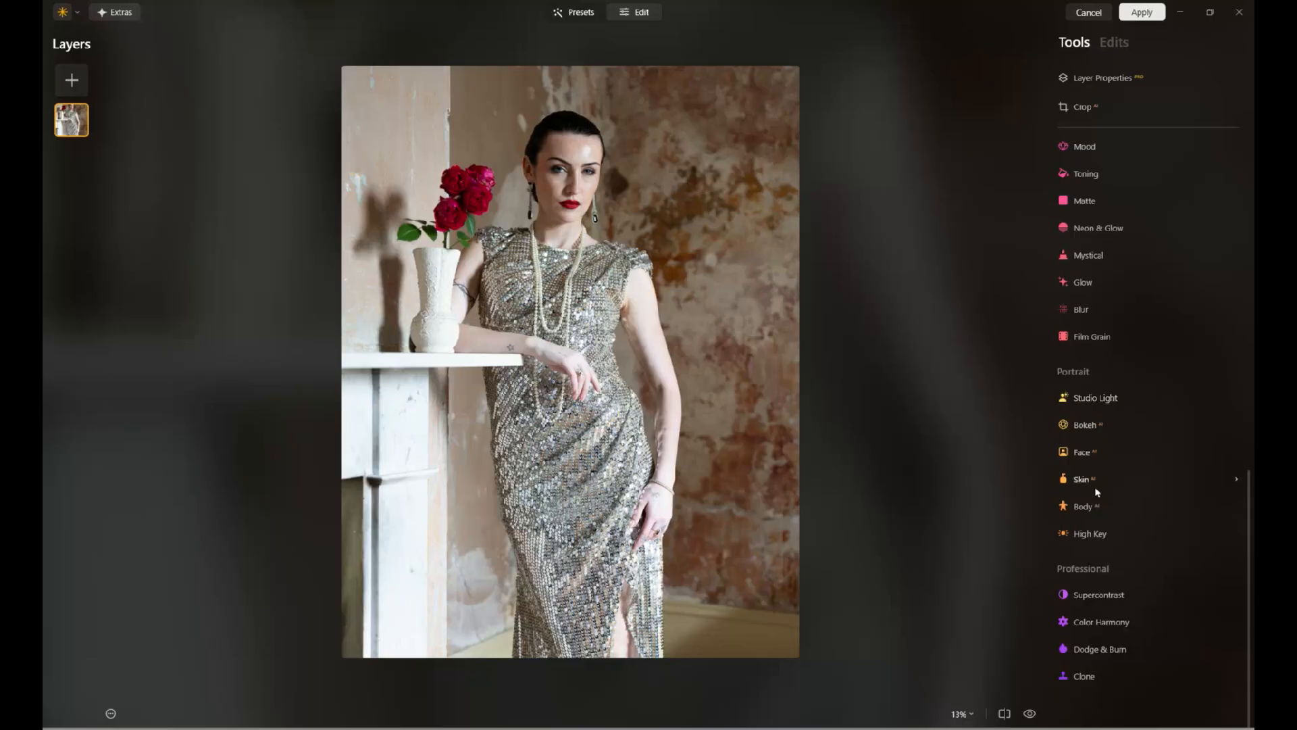
left_click(570, 174)
left_click_drag(497, 186, 730, 344)
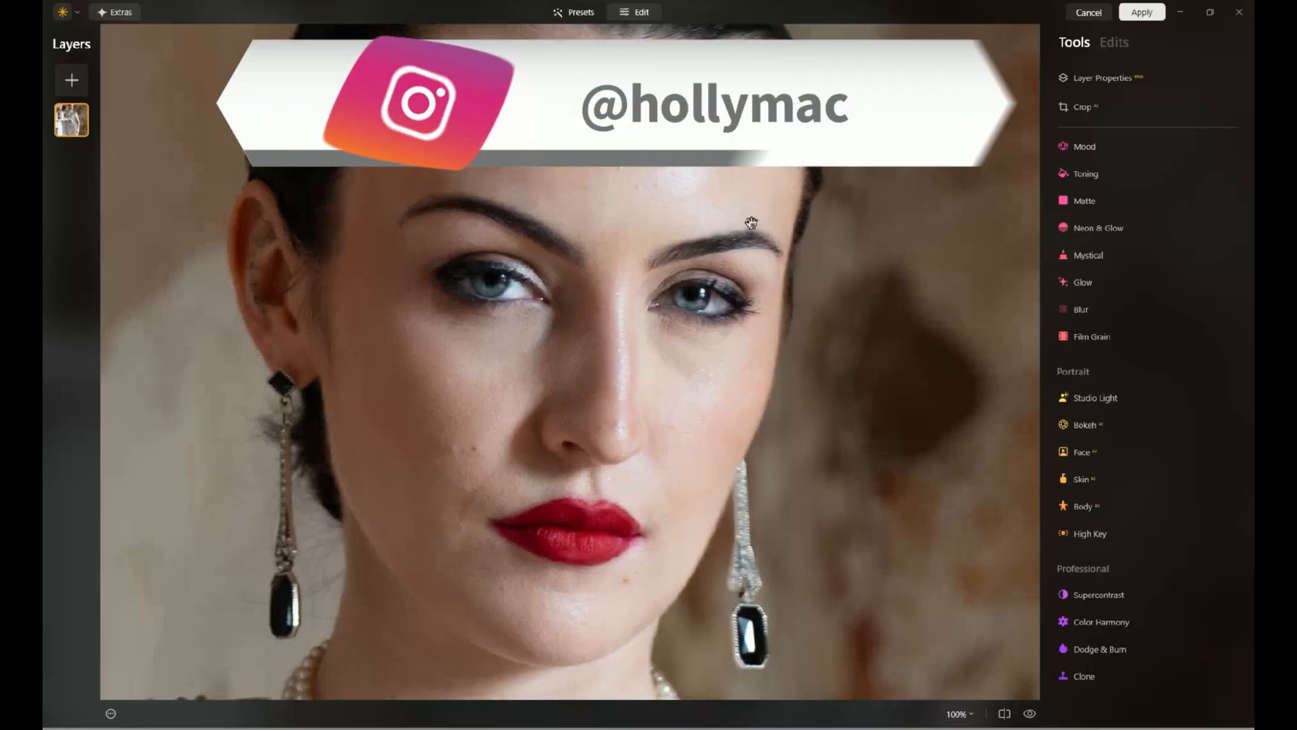
left_click(1081, 481)
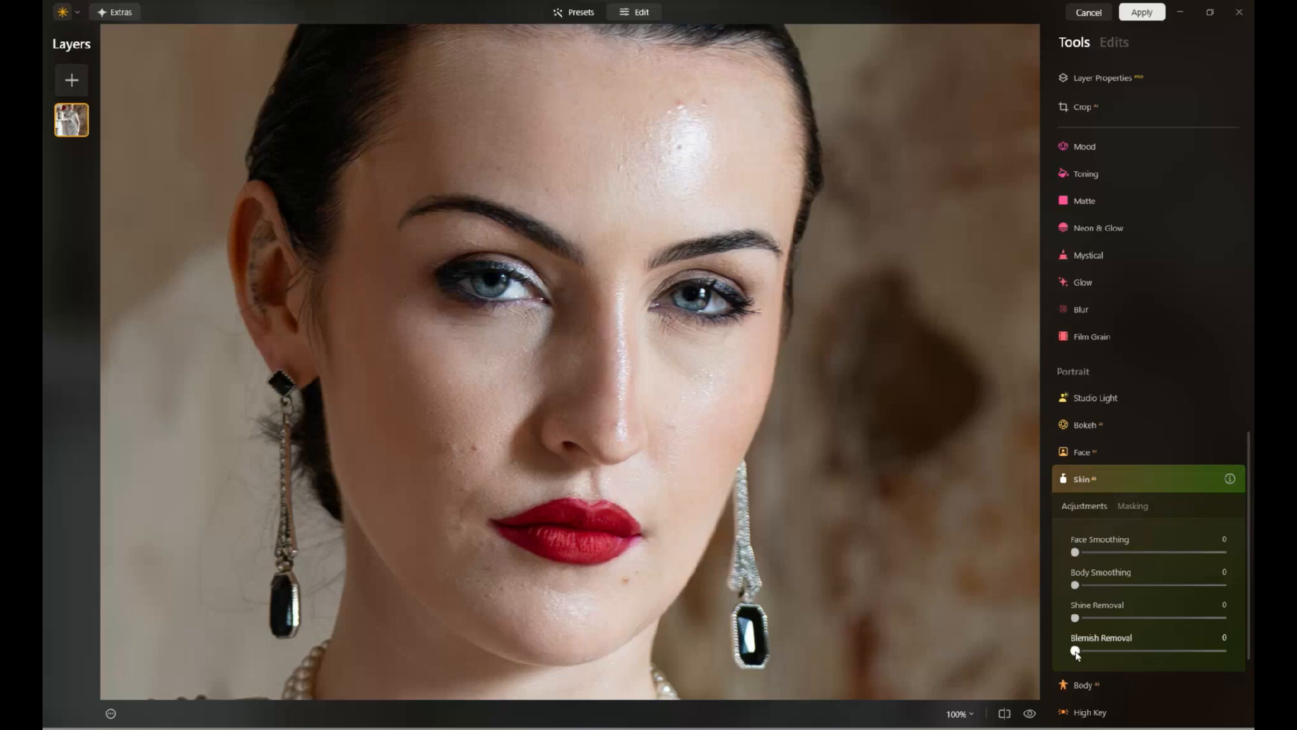
left_click_drag(1075, 651, 1230, 651)
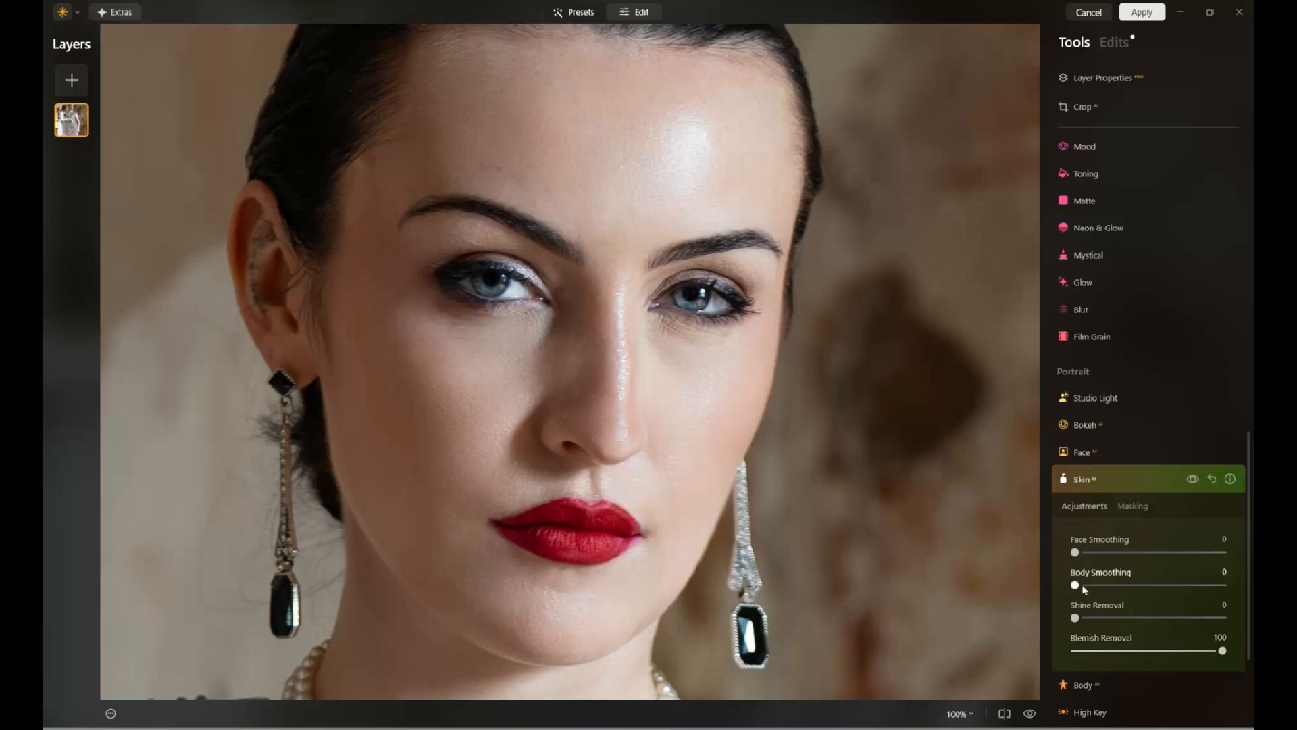
Step: Set the skin's Face Smoothing to 58, Body Smoothing to 50 and Shine Removal to 90
left_click_drag(1080, 555, 1165, 554)
left_click_drag(1074, 585, 1155, 589)
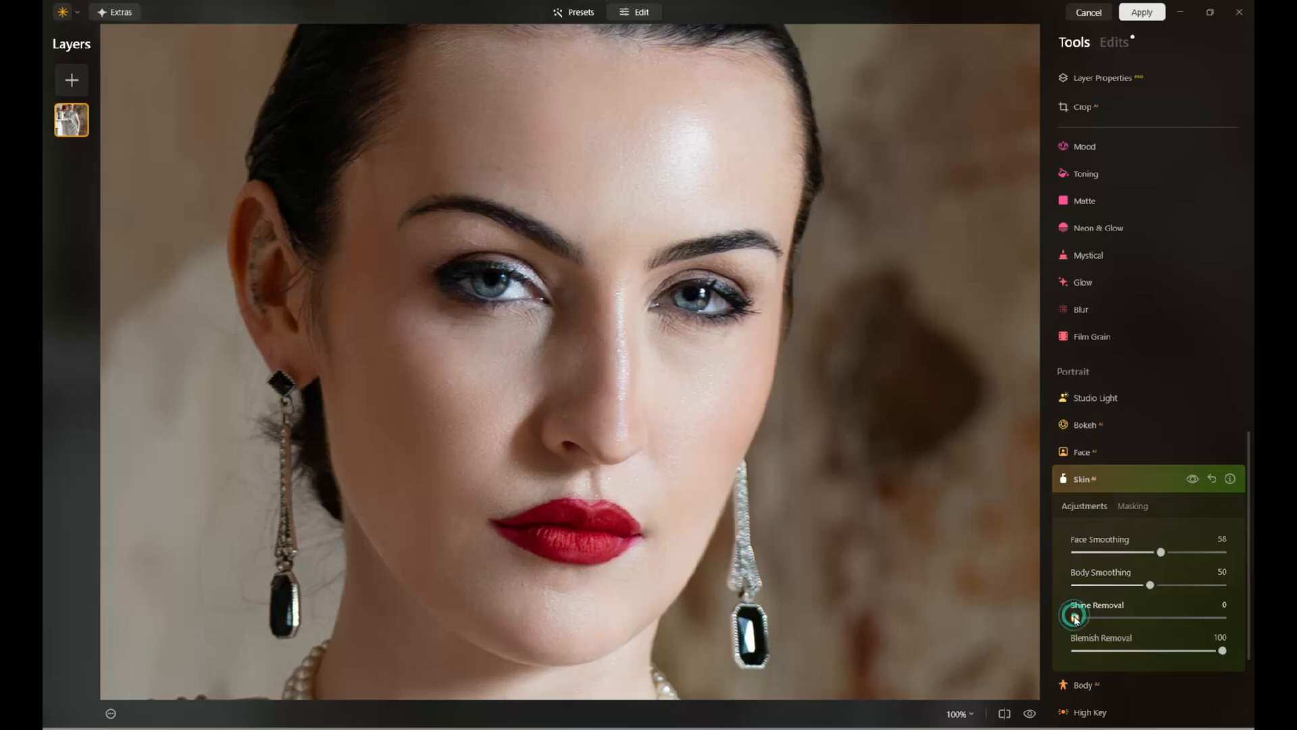
left_click_drag(1075, 618, 1209, 622)
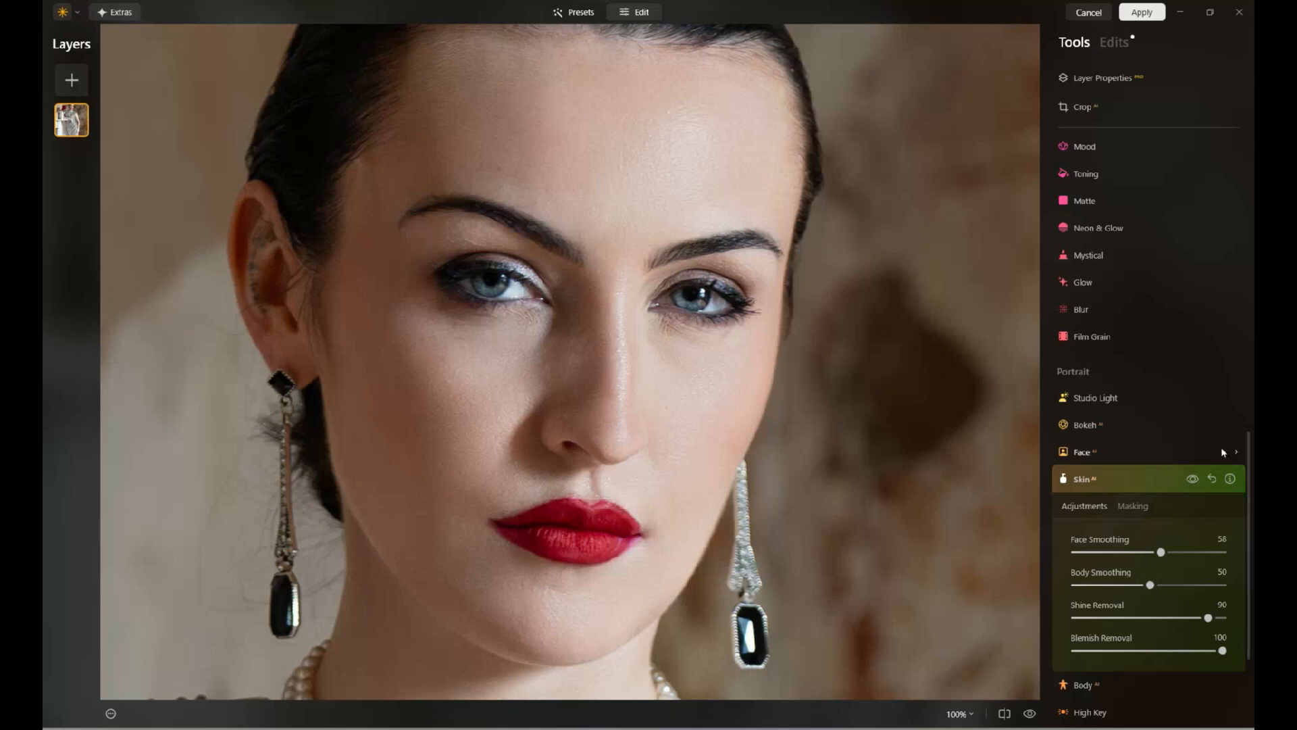
Step: In the Face tool, set Face Light to 17 and change the eye colour to Blue with Iris Visibility 10
left_click(1237, 453)
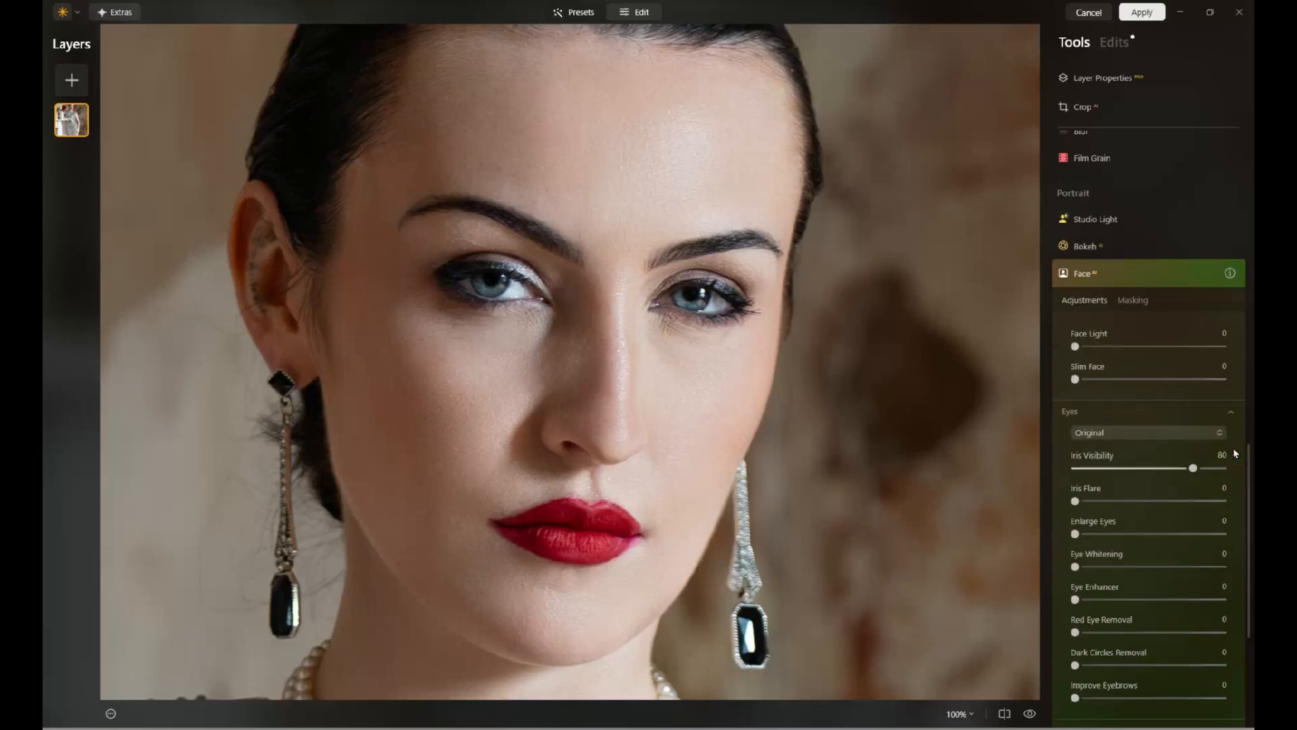
left_click_drag(1075, 308, 1102, 309)
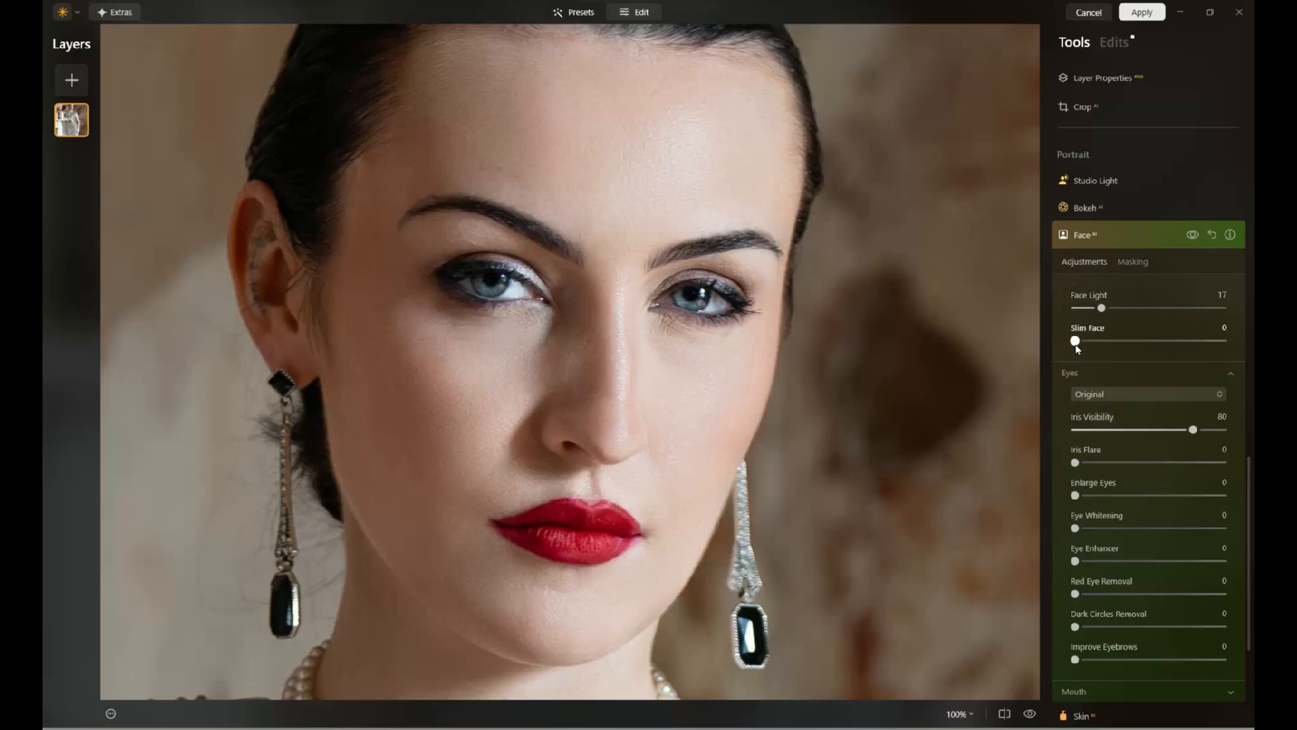
left_click(1193, 396)
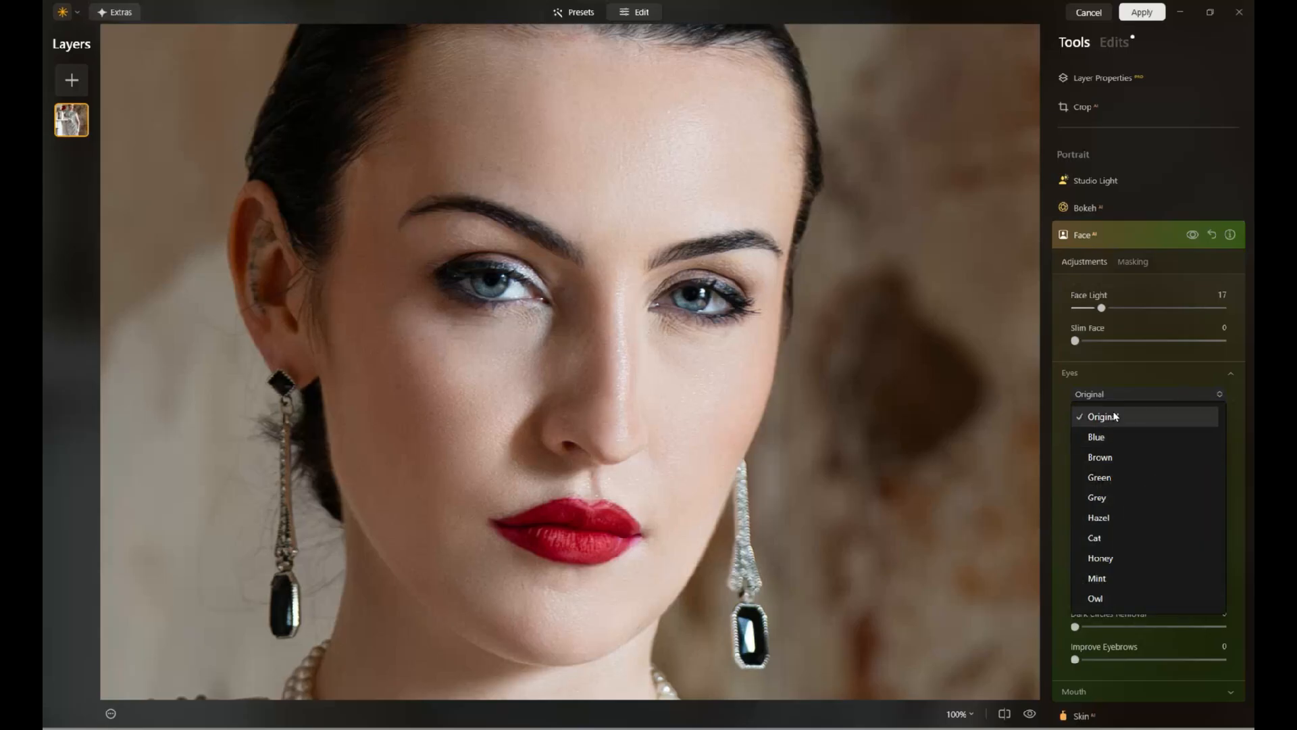
left_click(1098, 438)
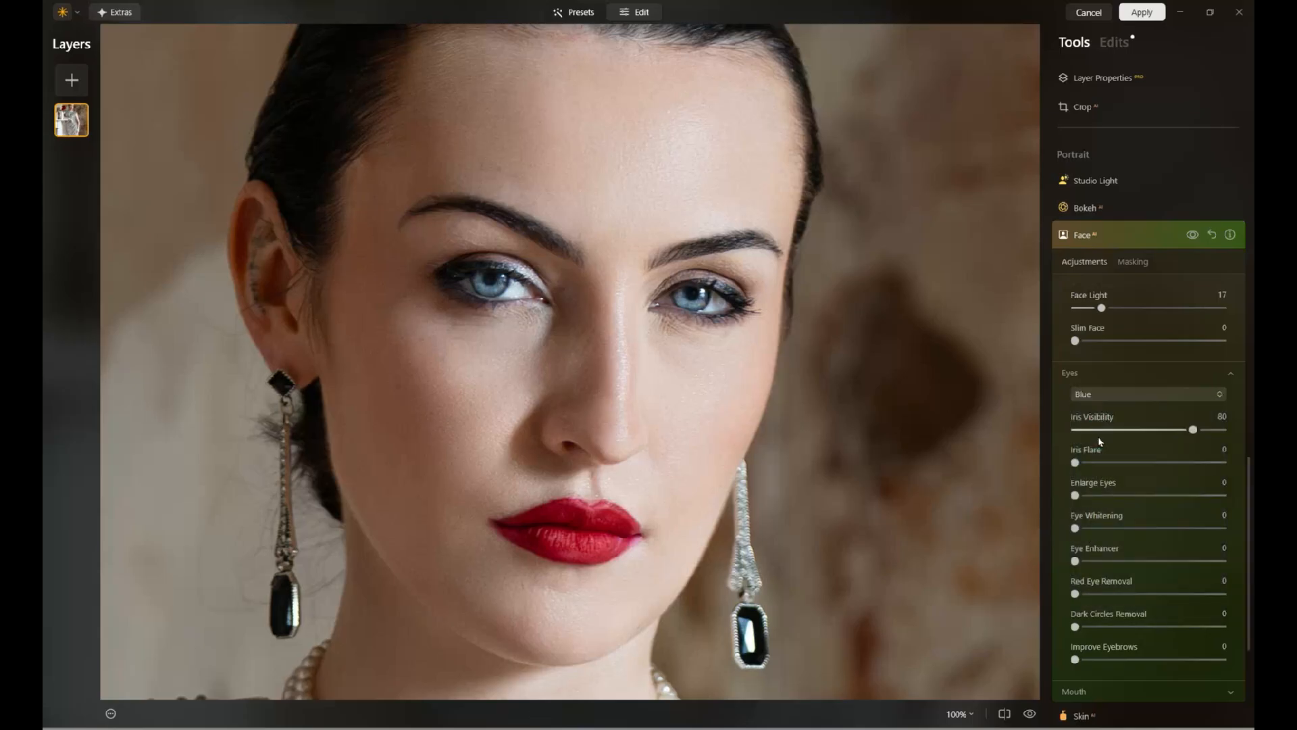
left_click_drag(1193, 430, 1090, 430)
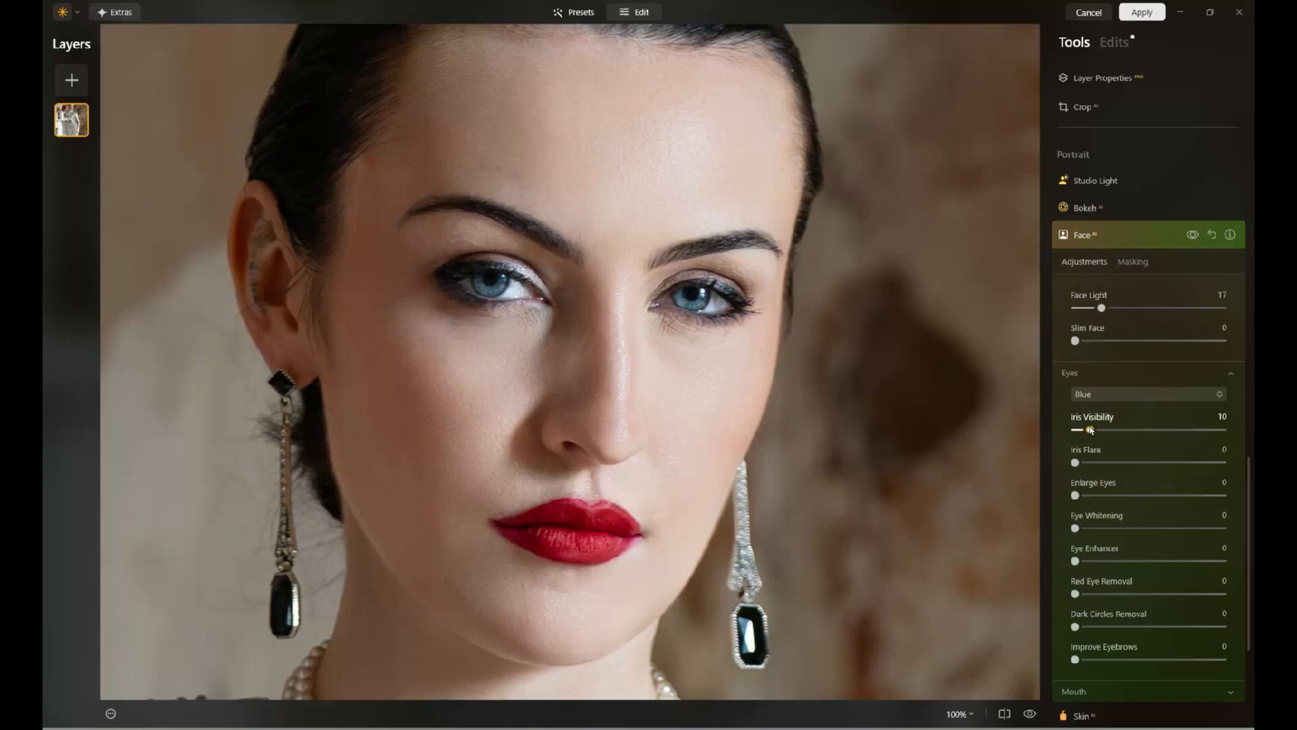
Step: Refine the eyes with Iris Flare 62, Eye Whitening 22, Red Eye Removal 2 and Dark Circles Removal 64
left_click_drag(1075, 463, 1168, 465)
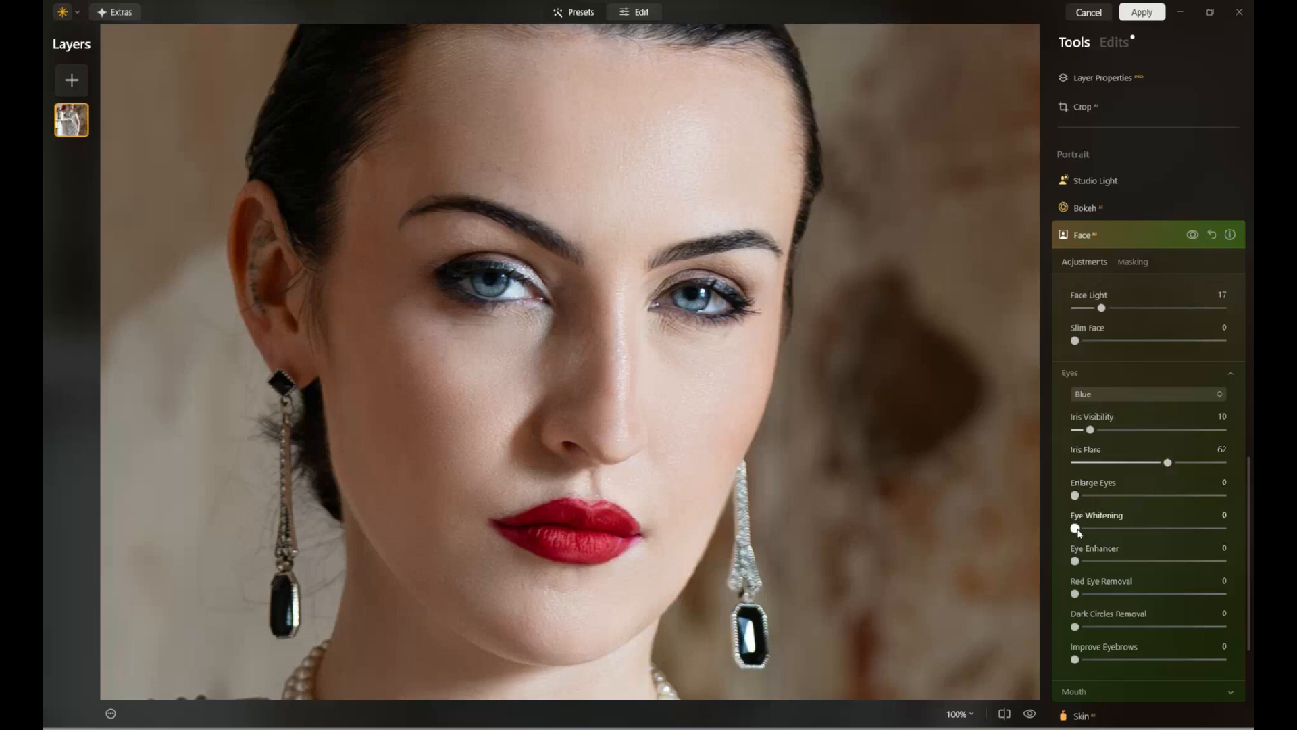
left_click_drag(1075, 529, 1108, 529)
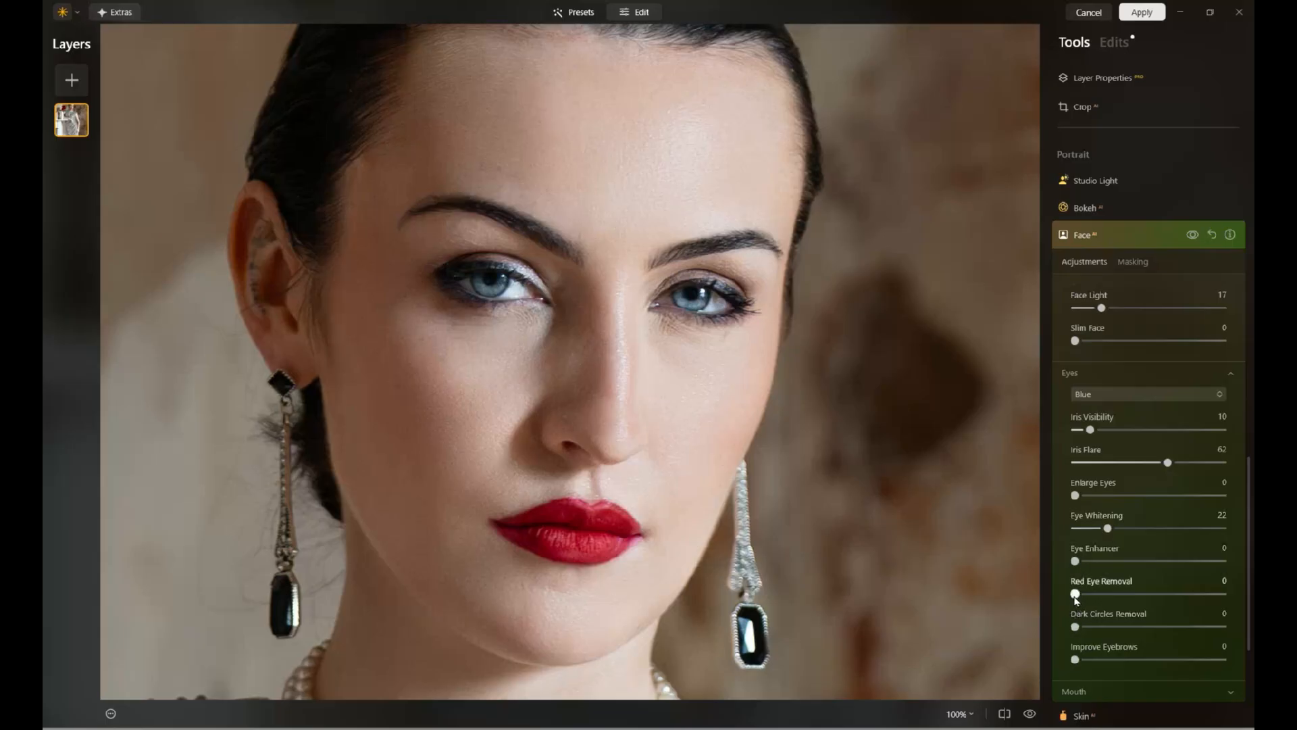
left_click_drag(1075, 594, 1170, 628)
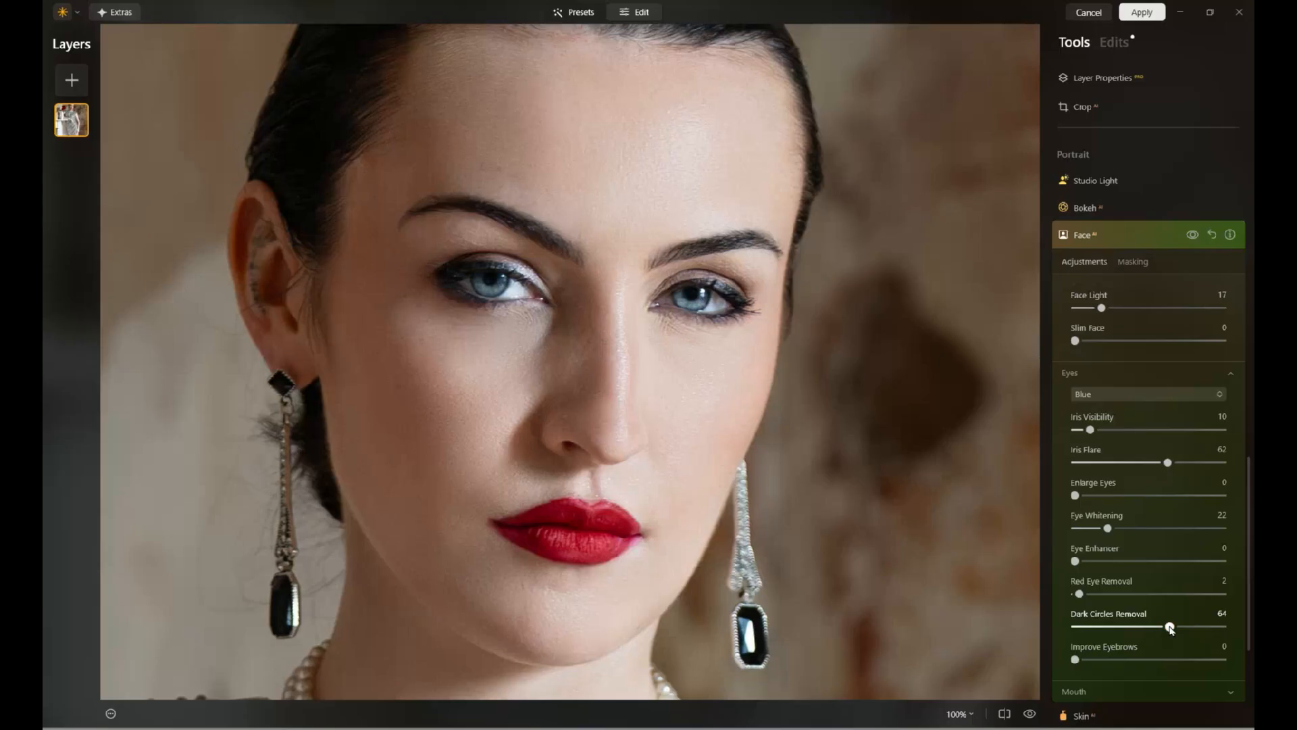
Step: Adjust the mouth with Lips Darkening 27, Lips Redness 30 and Lips Saturation 2
scroll(1172, 622, "down", 5)
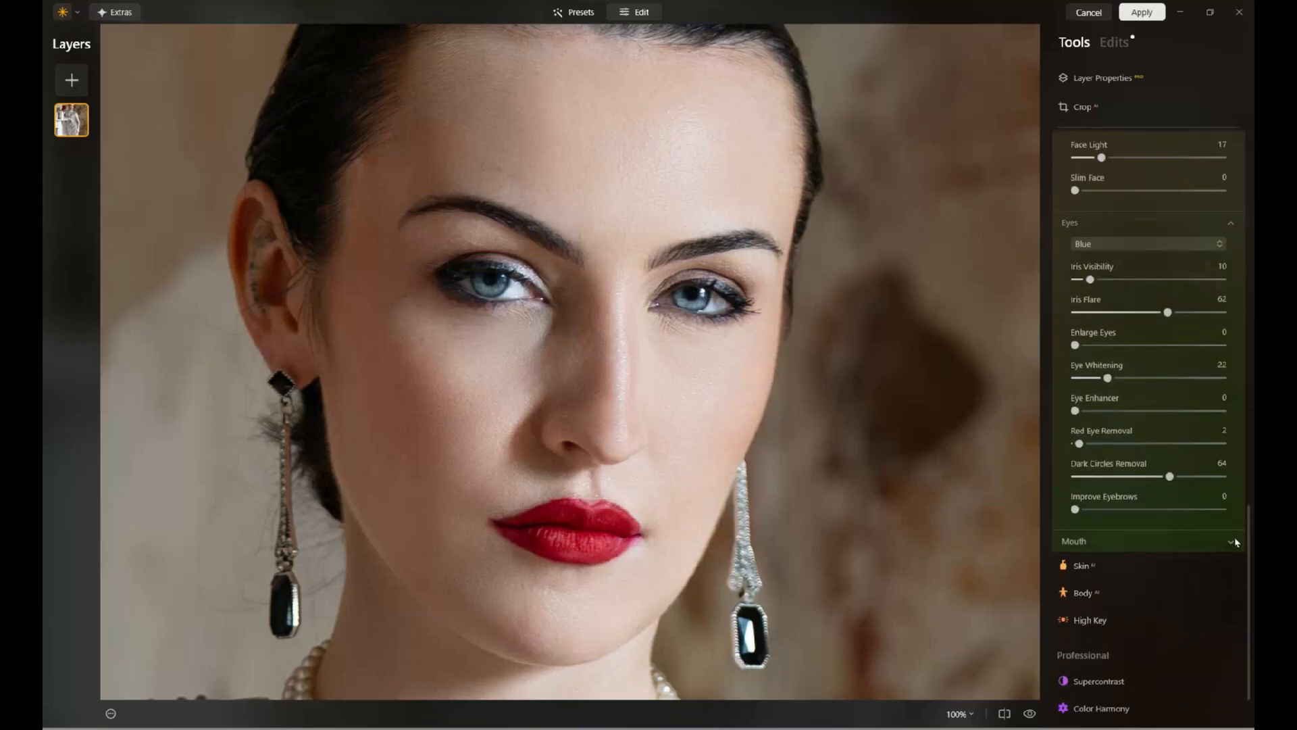
left_click(1232, 540)
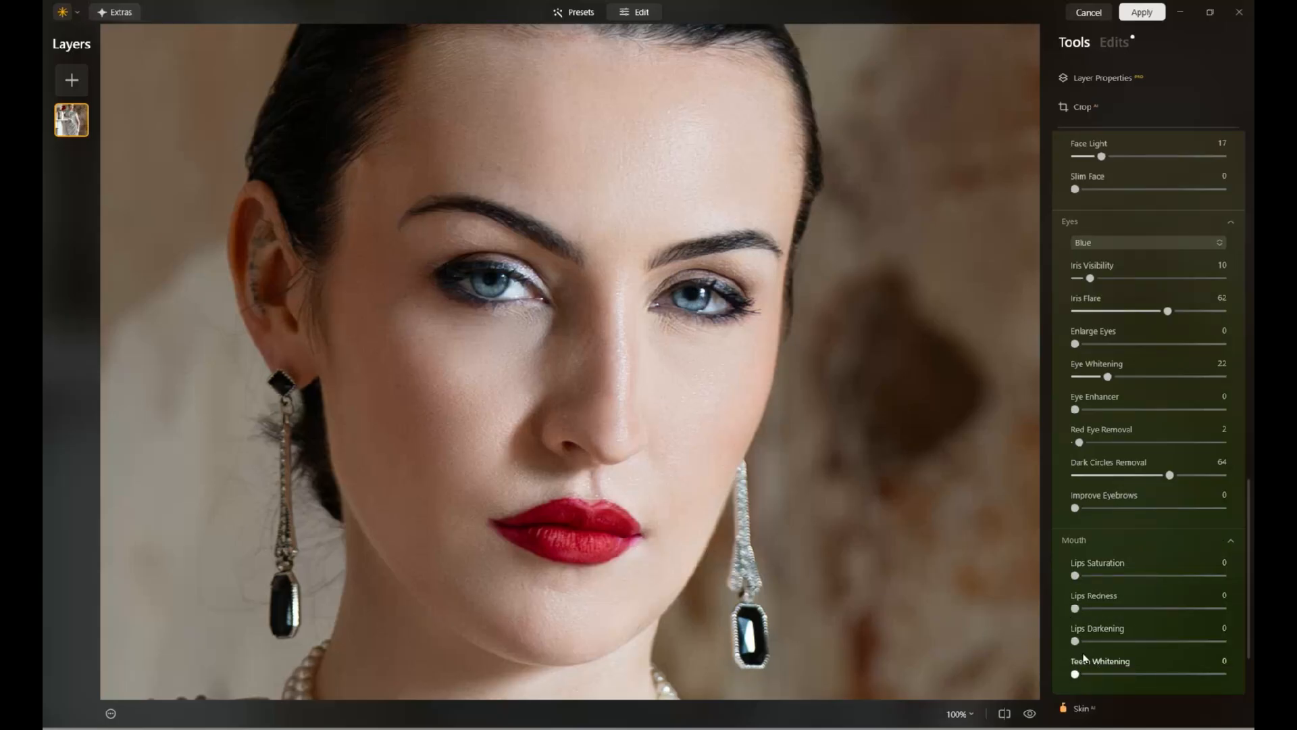
left_click_drag(1074, 641, 1122, 614)
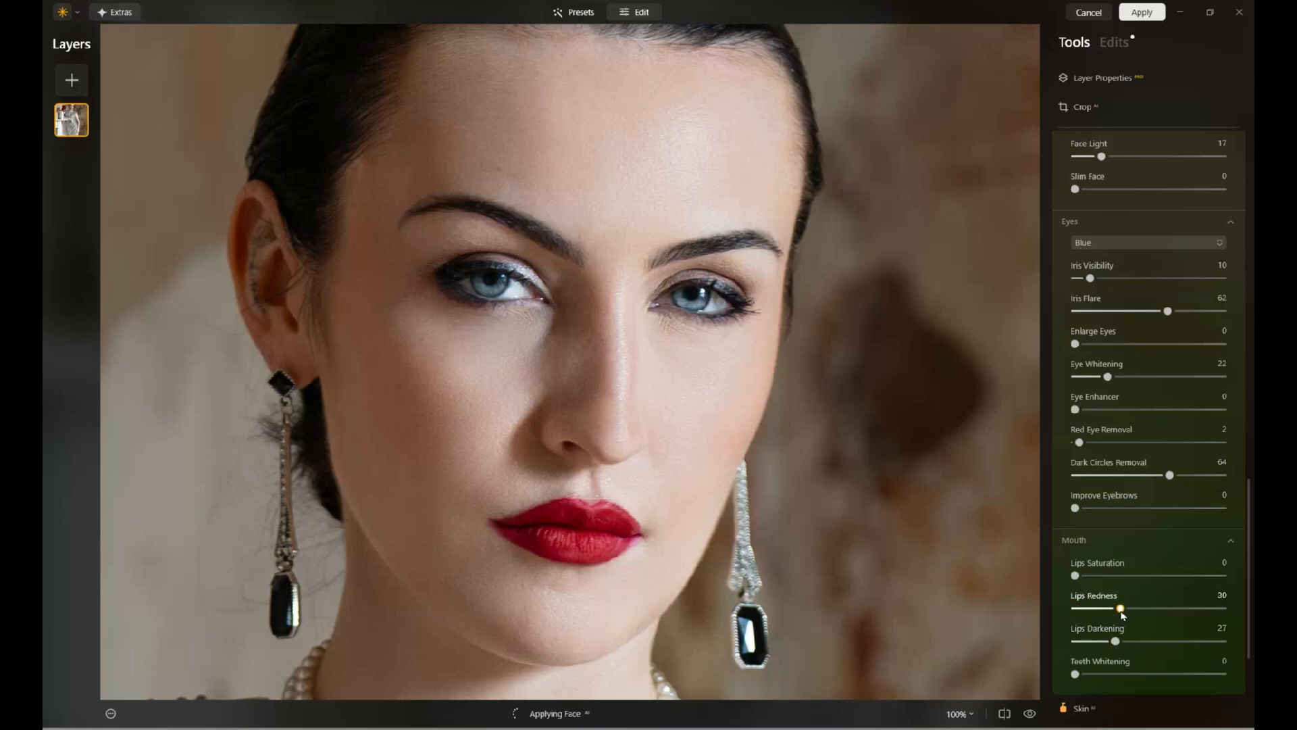
left_click_drag(1076, 576, 1080, 575)
Step: Blur the portrait's background with the Bokeh tool, setting Blur to 100
scroll(1182, 624, "down", 3)
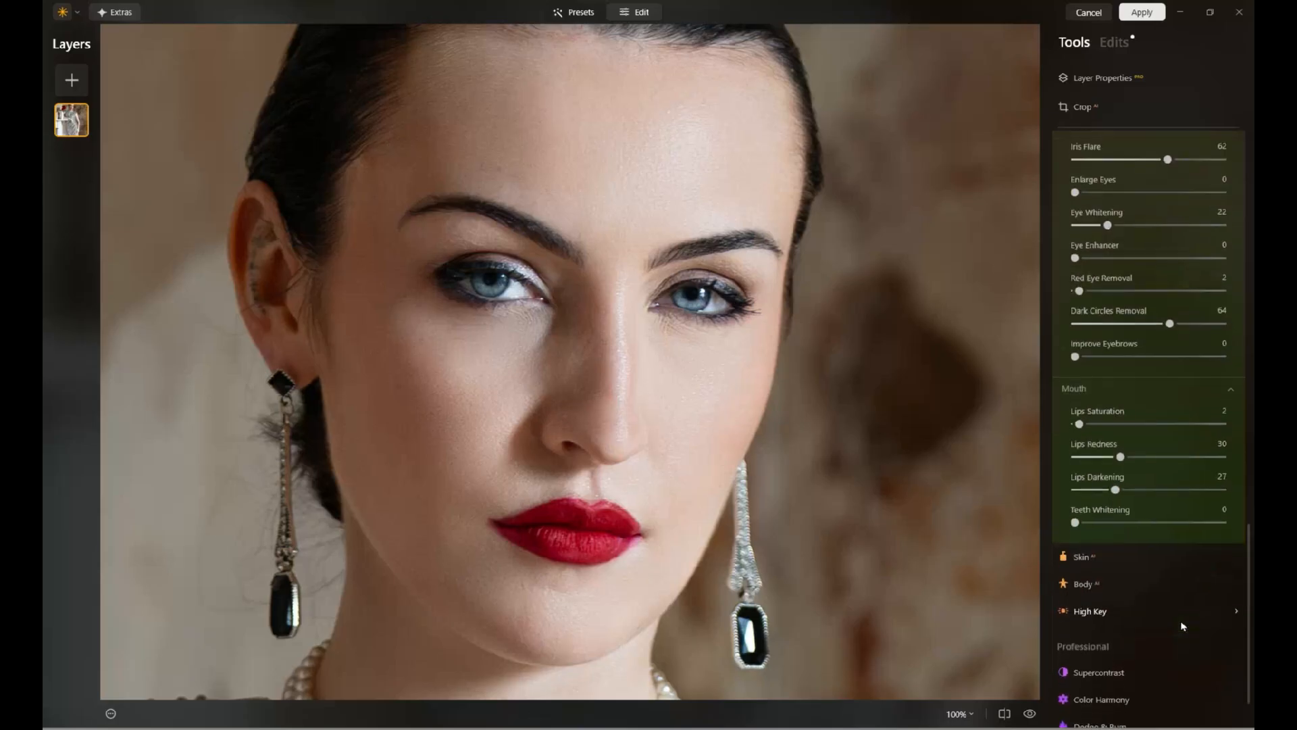
left_click(1081, 584)
double_click(741, 349)
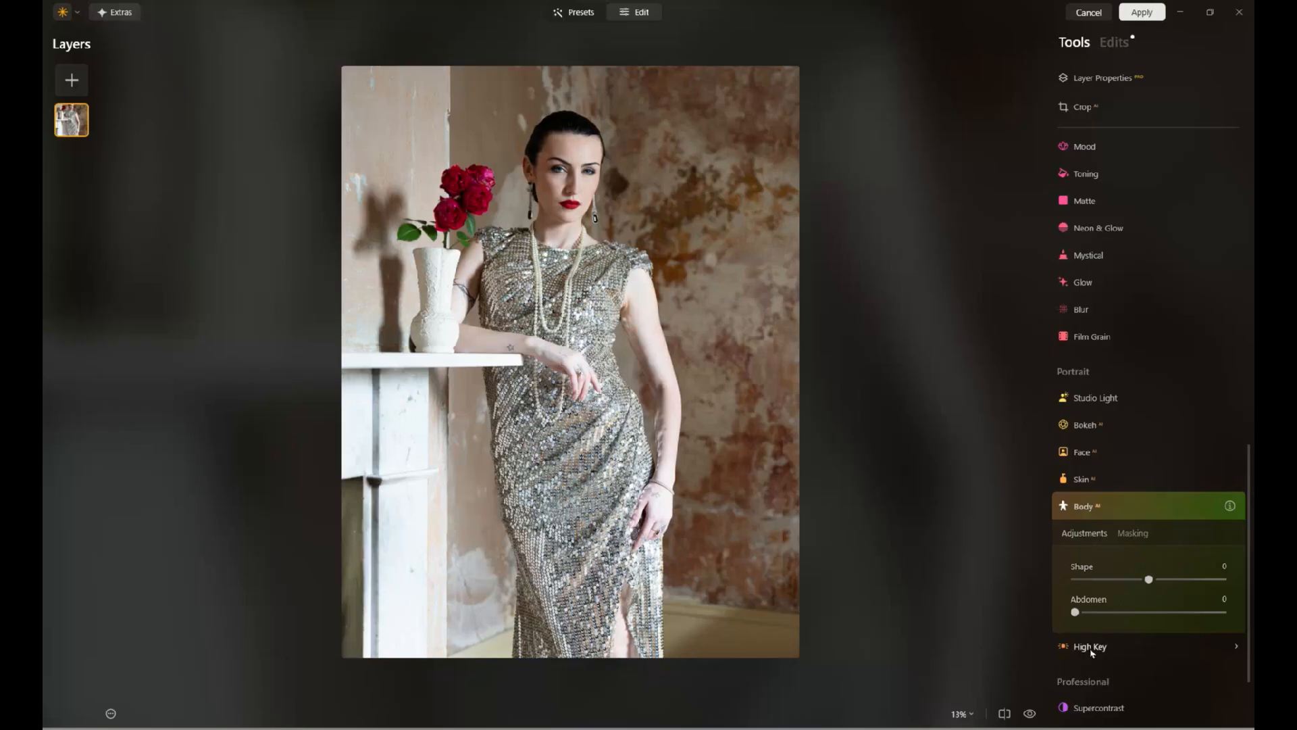
left_click(1085, 425)
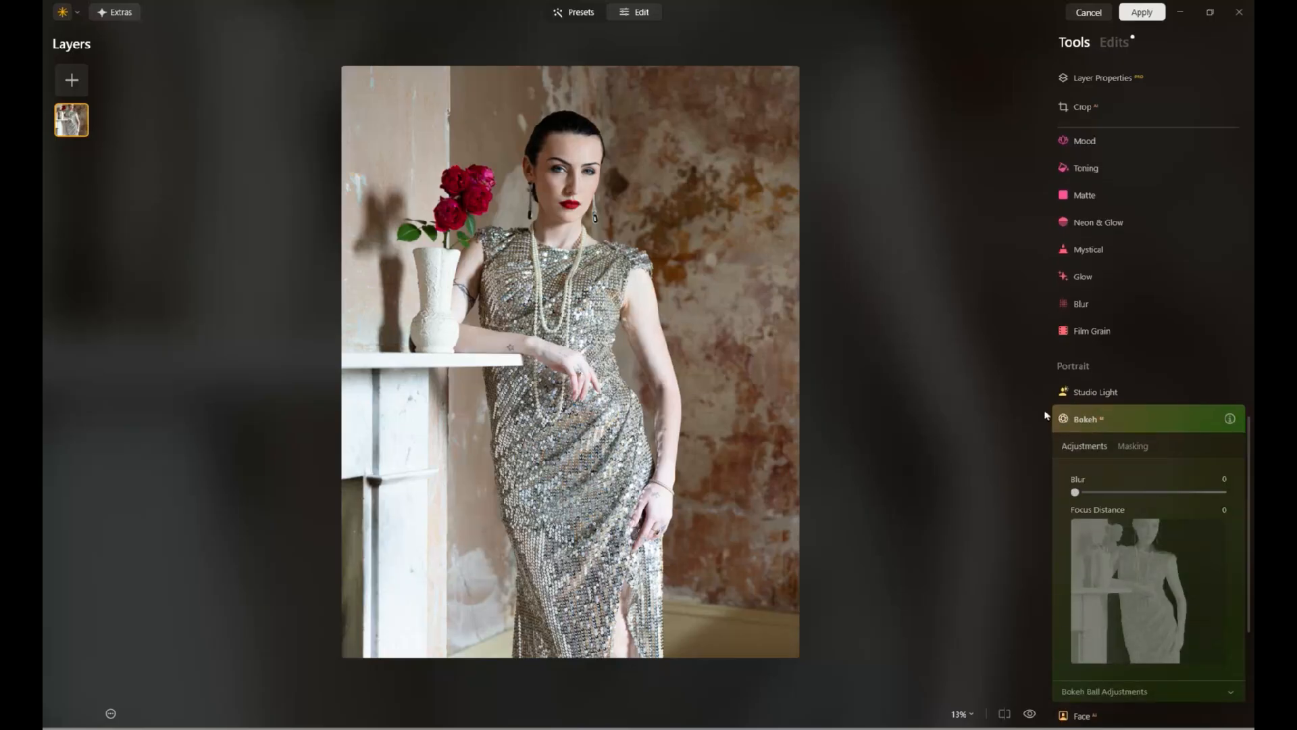
left_click_drag(1074, 492, 1223, 507)
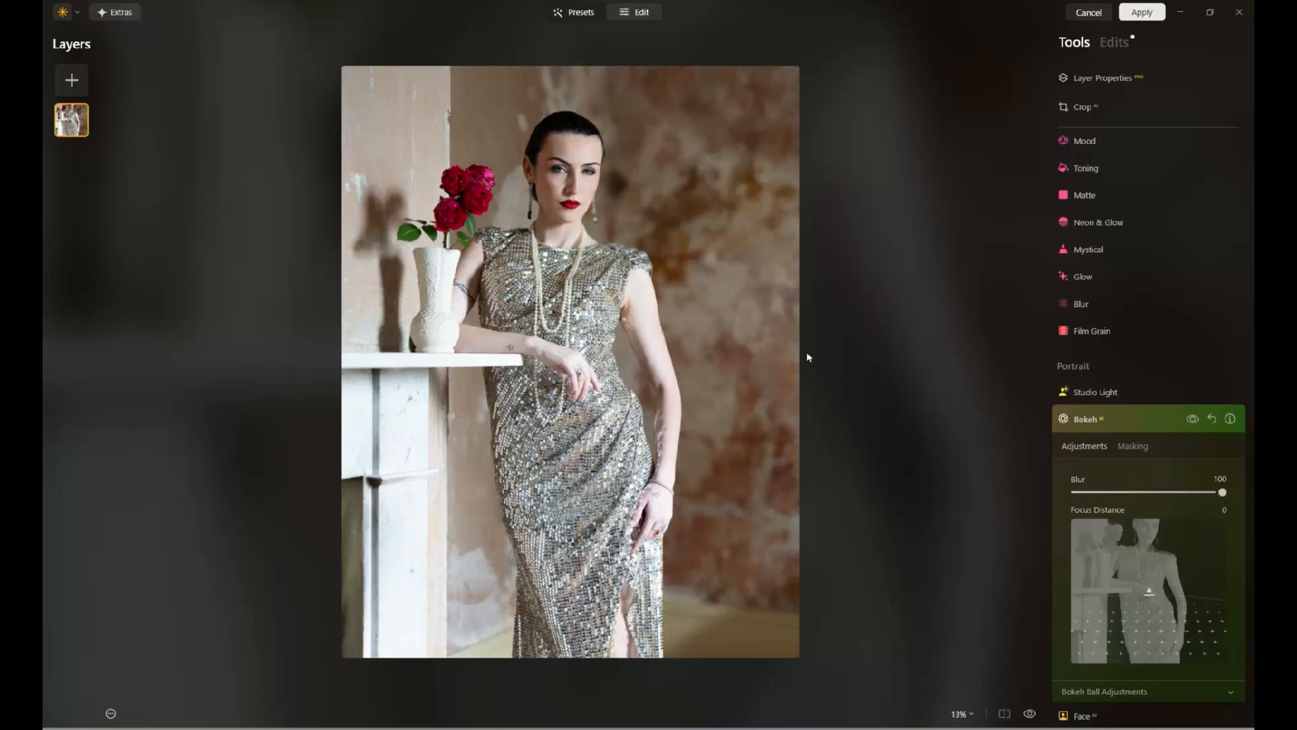
Step: Check the blur around the earrings and shoulders and set the Bokeh Focus Distance to 100
double_click(542, 177)
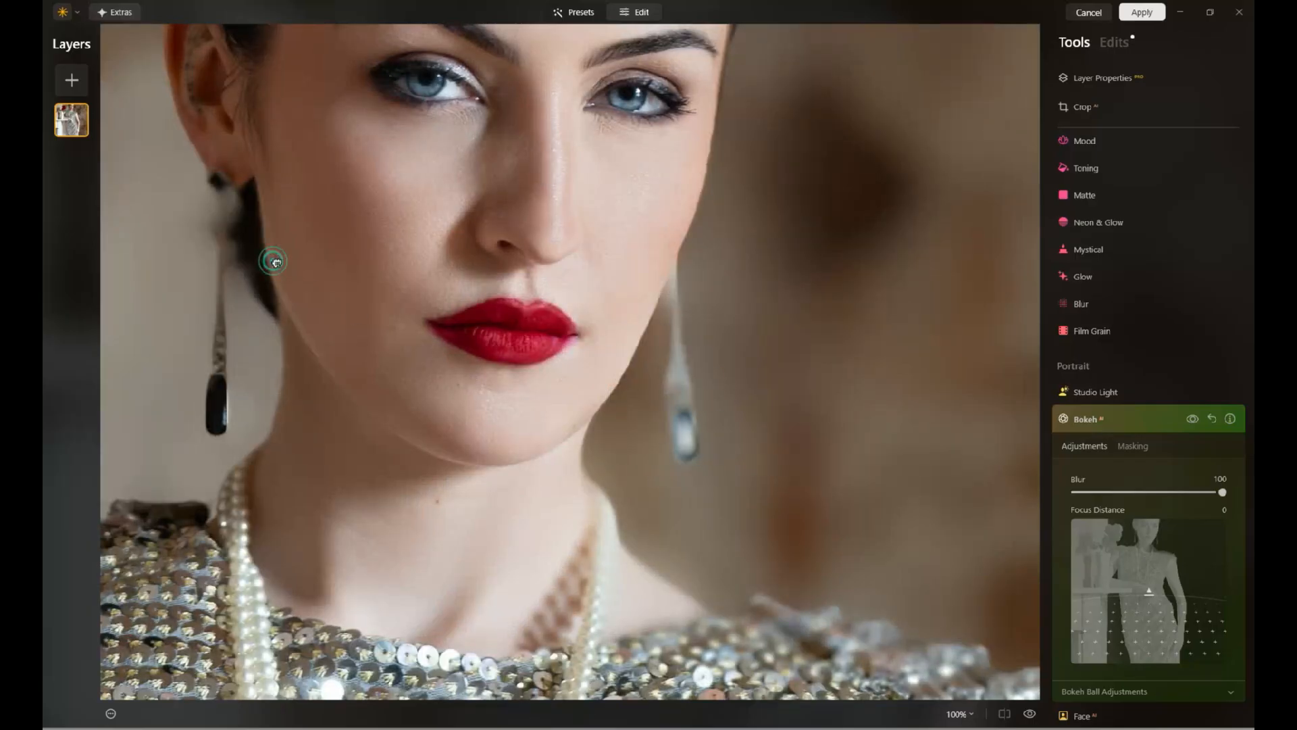
left_click_drag(269, 261, 402, 318)
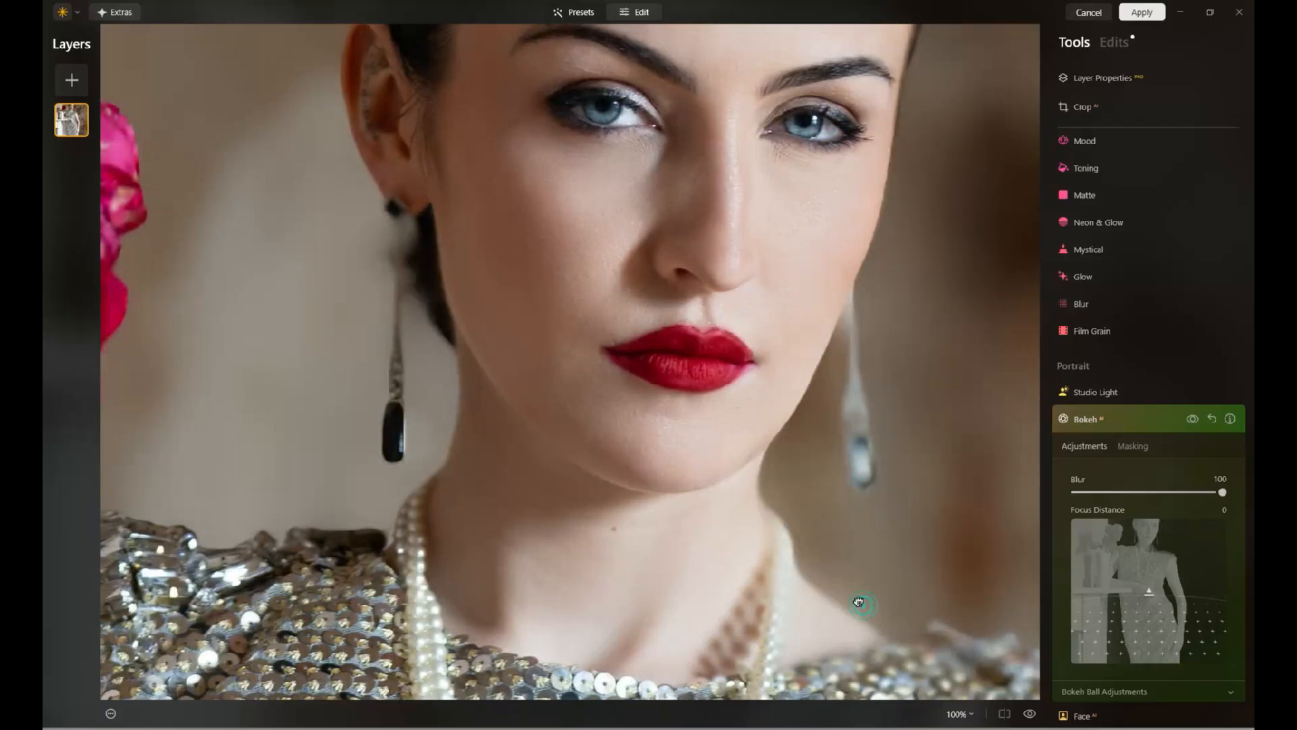
left_click_drag(860, 606, 849, 466)
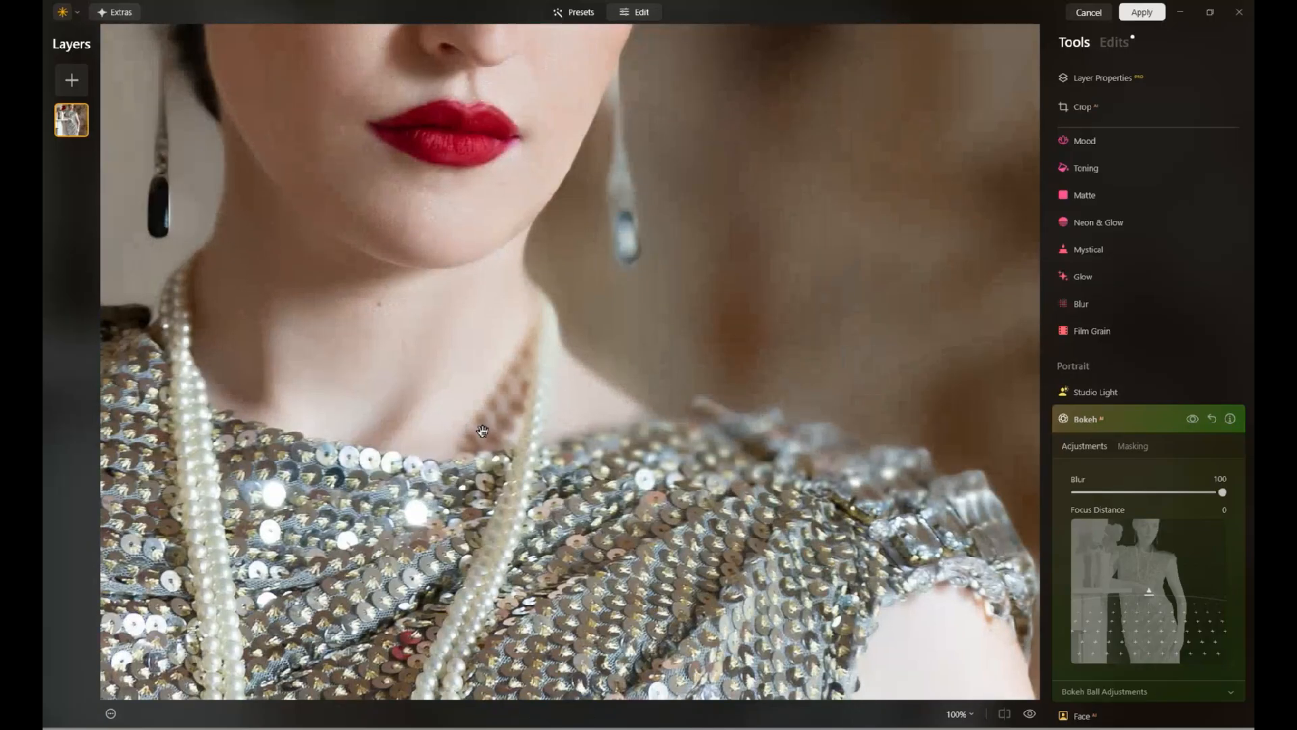
left_click_drag(603, 325, 757, 517)
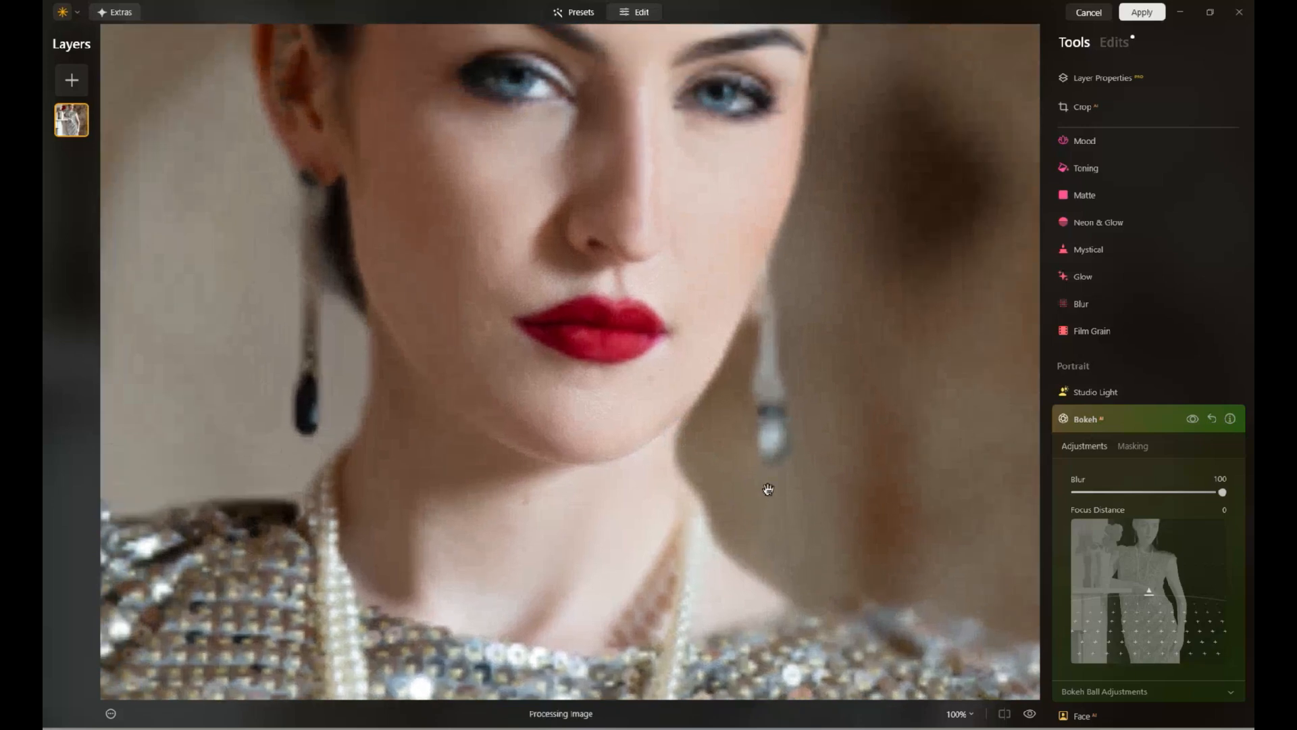
key("ctrl+0")
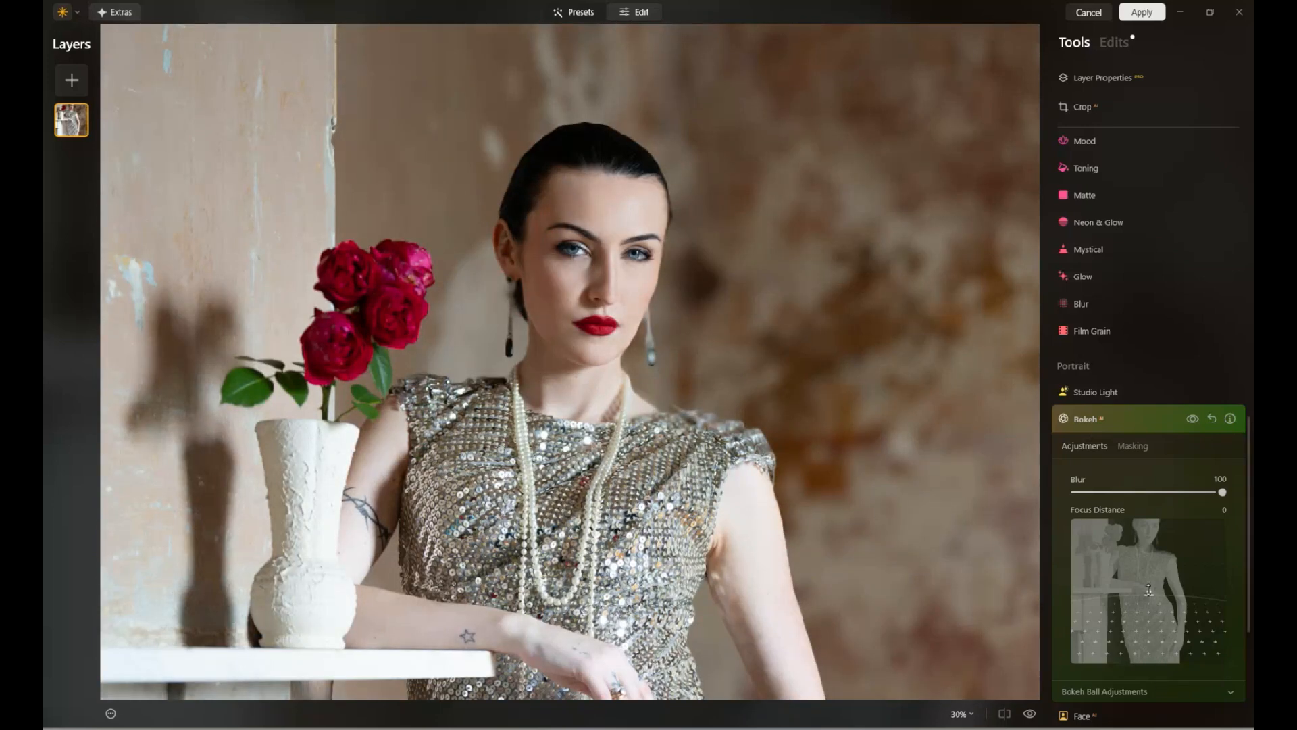
left_click(1148, 595)
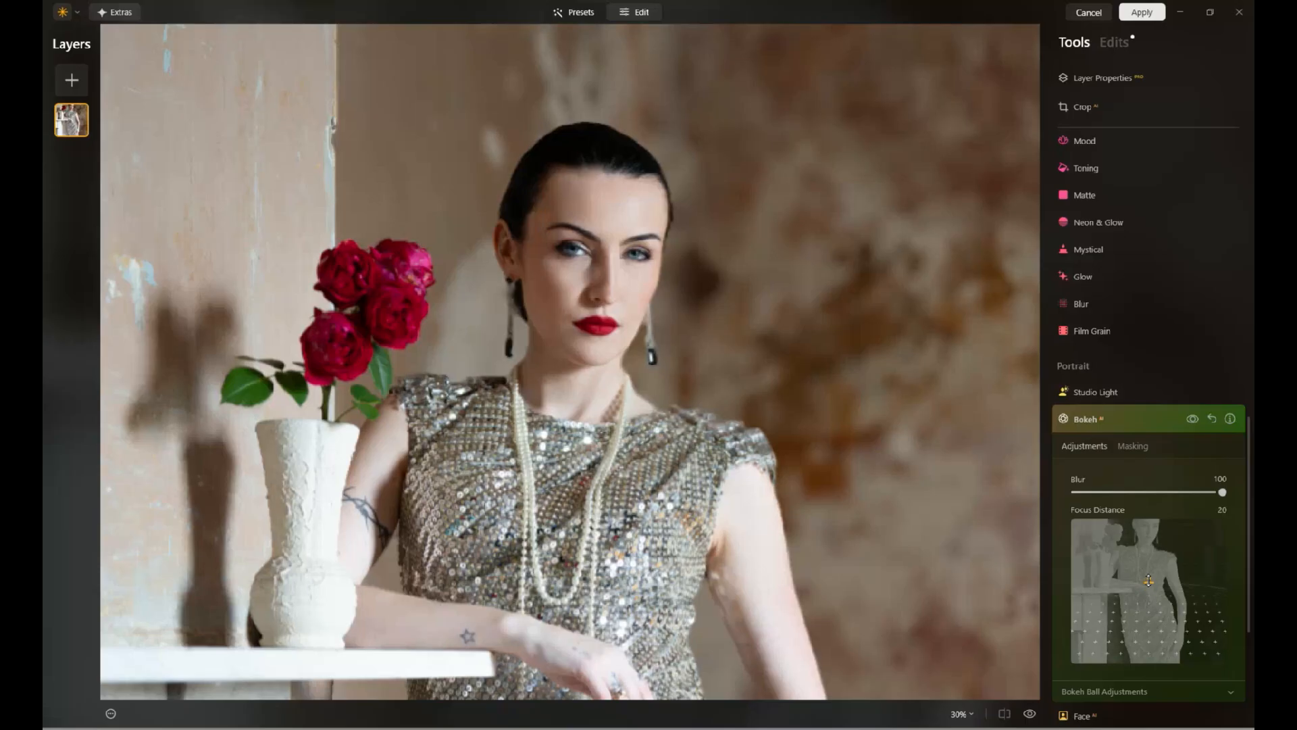
left_click_drag(1149, 572, 1149, 528)
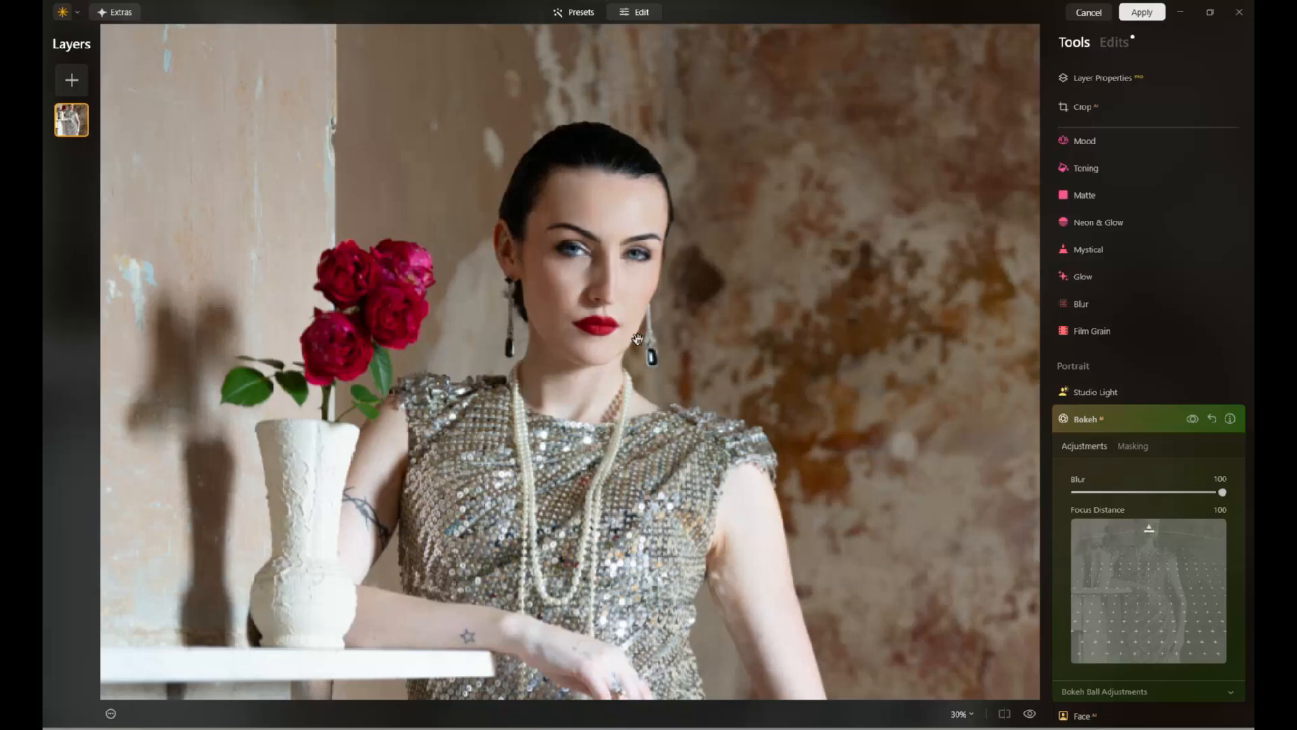
Step: Inspect the refocused face and earrings and set the Bokeh Blur to 52
scroll(534, 310, "up", 3)
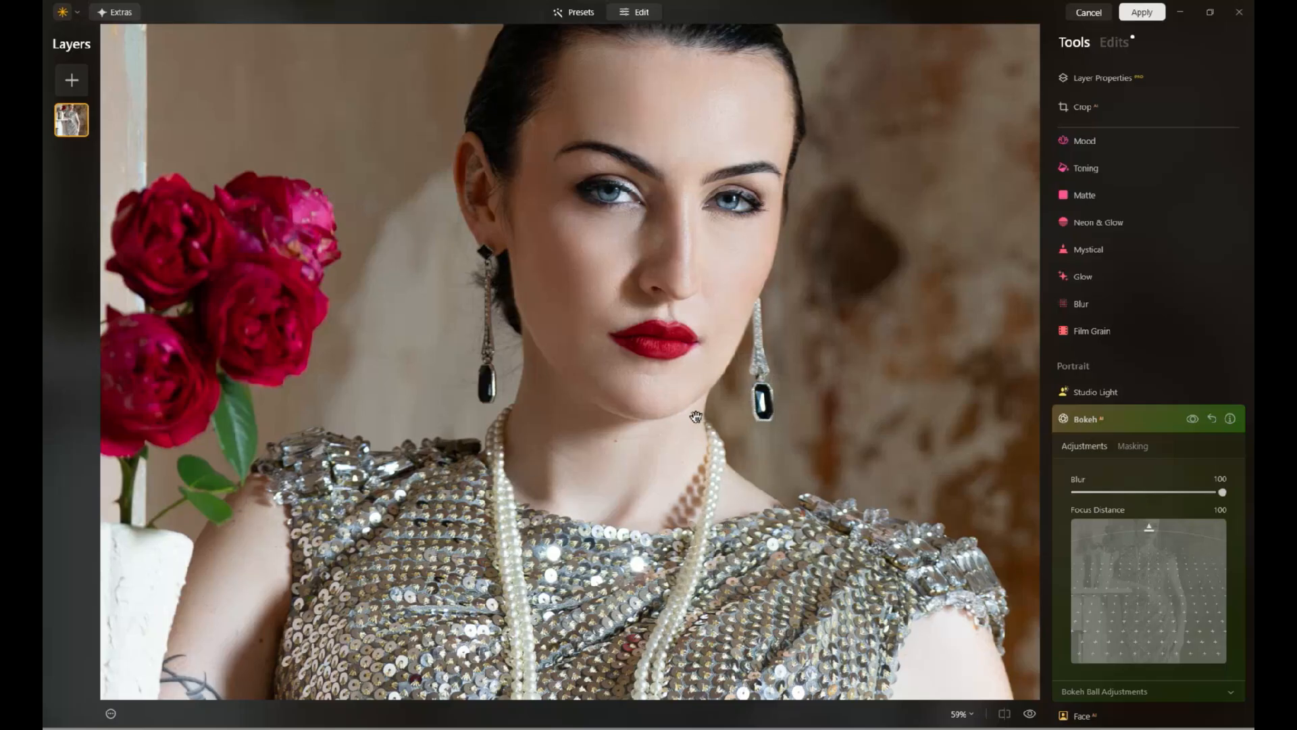
scroll(696, 416, "down", 3)
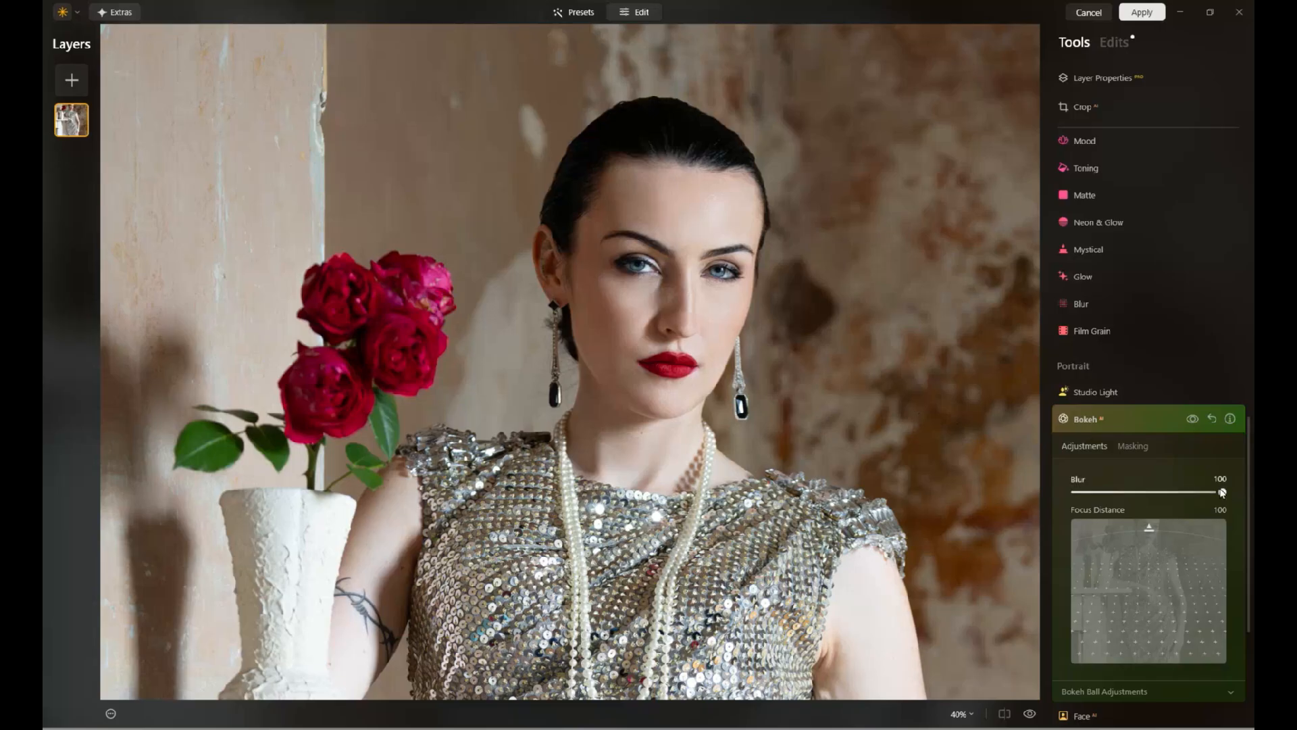
left_click_drag(1222, 493, 1153, 495)
Step: Try the oval, hexagon, heart and star bokeh ball shapes, and return to the filled circle
left_click(1229, 694)
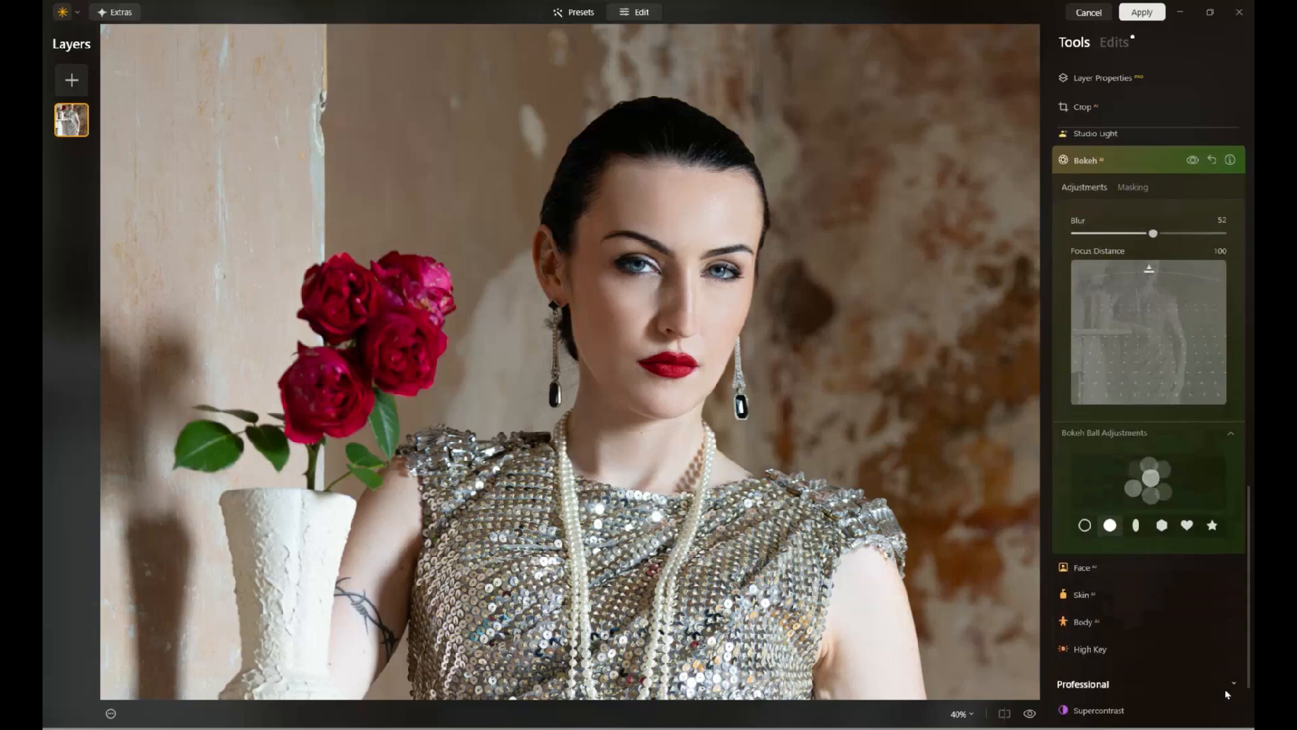
left_click(1135, 523)
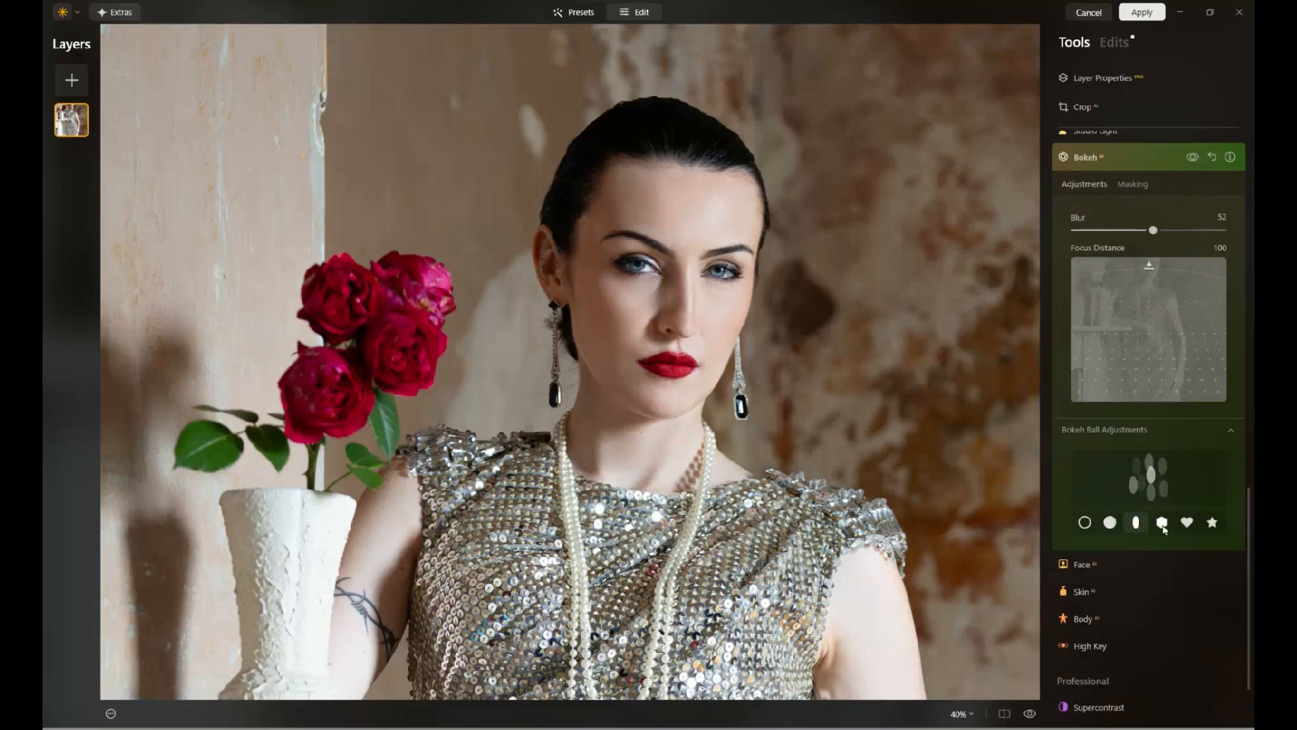
left_click(1162, 523)
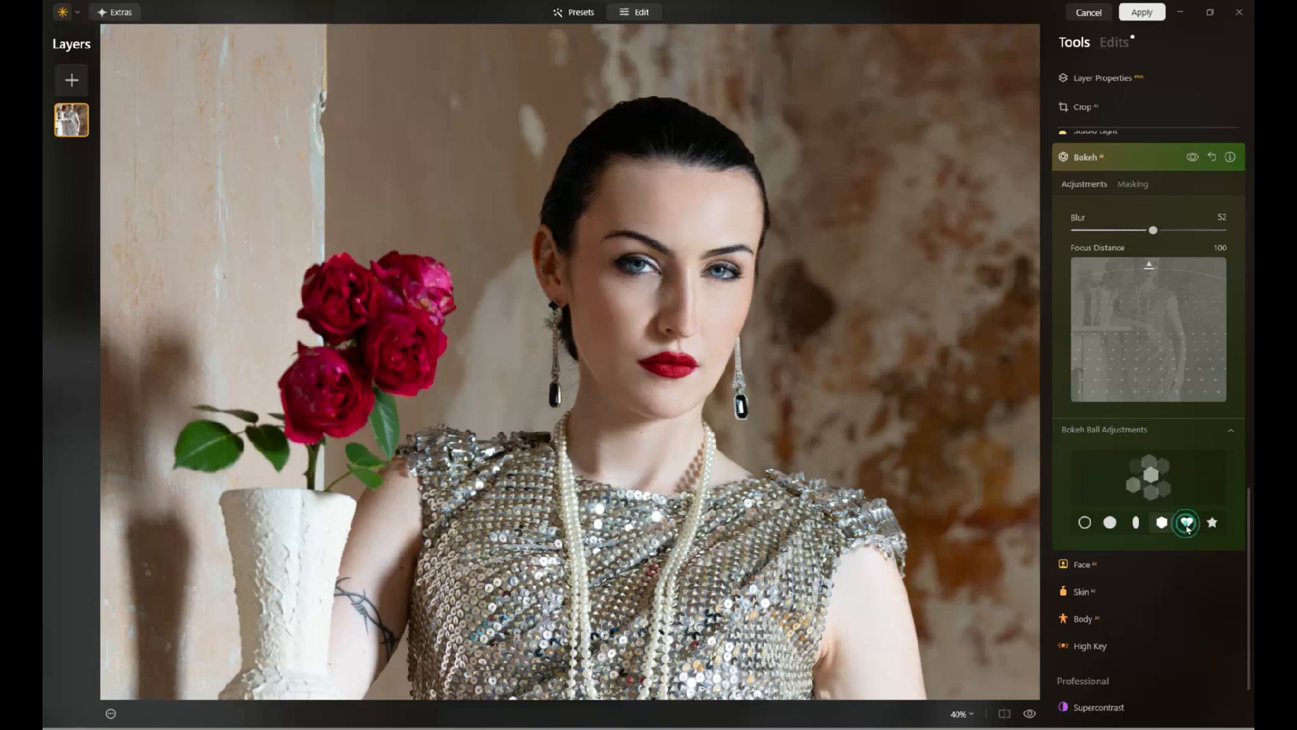
left_click(1187, 523)
left_click(1212, 524)
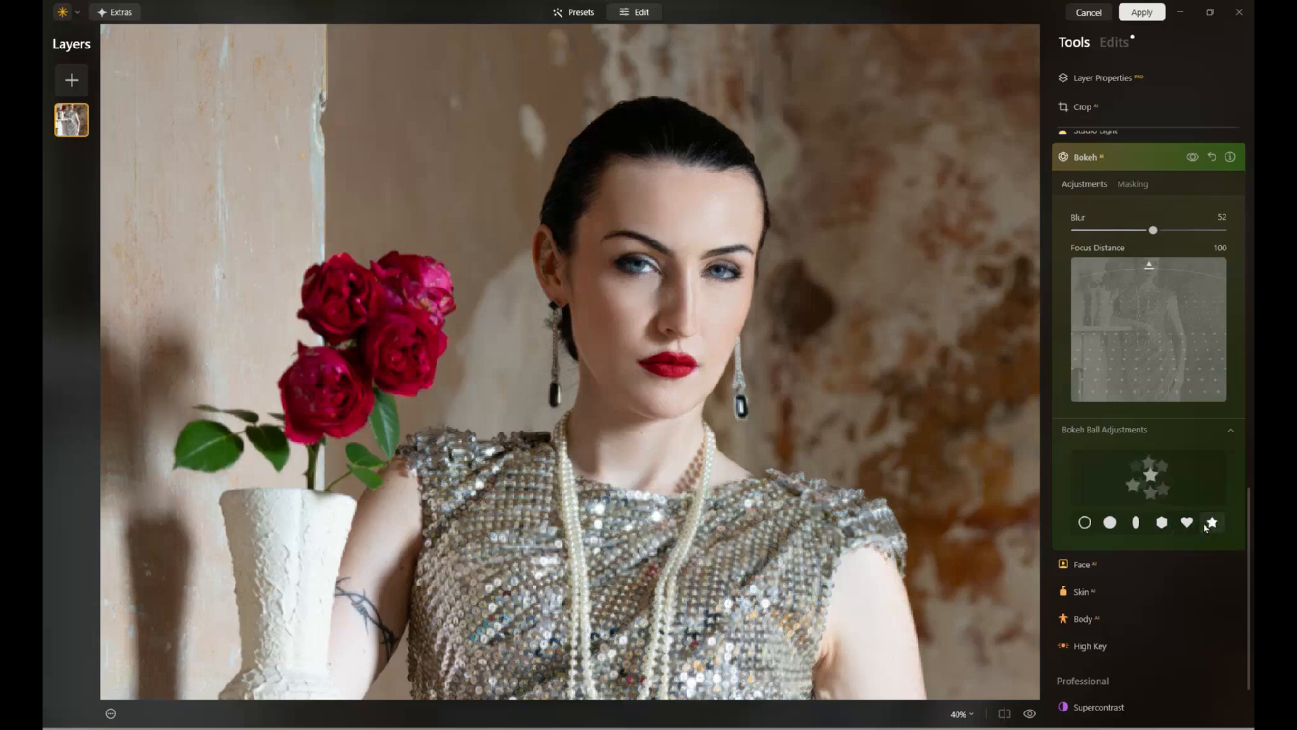
left_click(1162, 524)
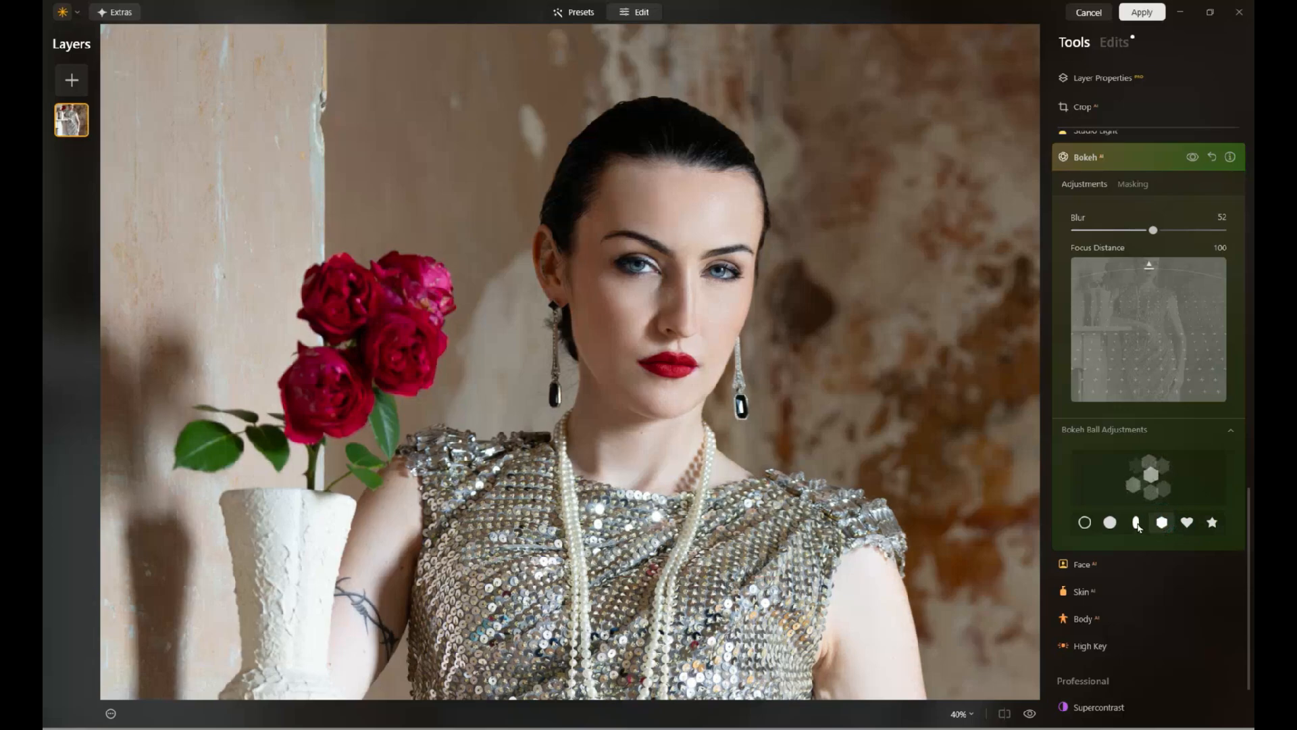
left_click(1137, 525)
left_click(1112, 526)
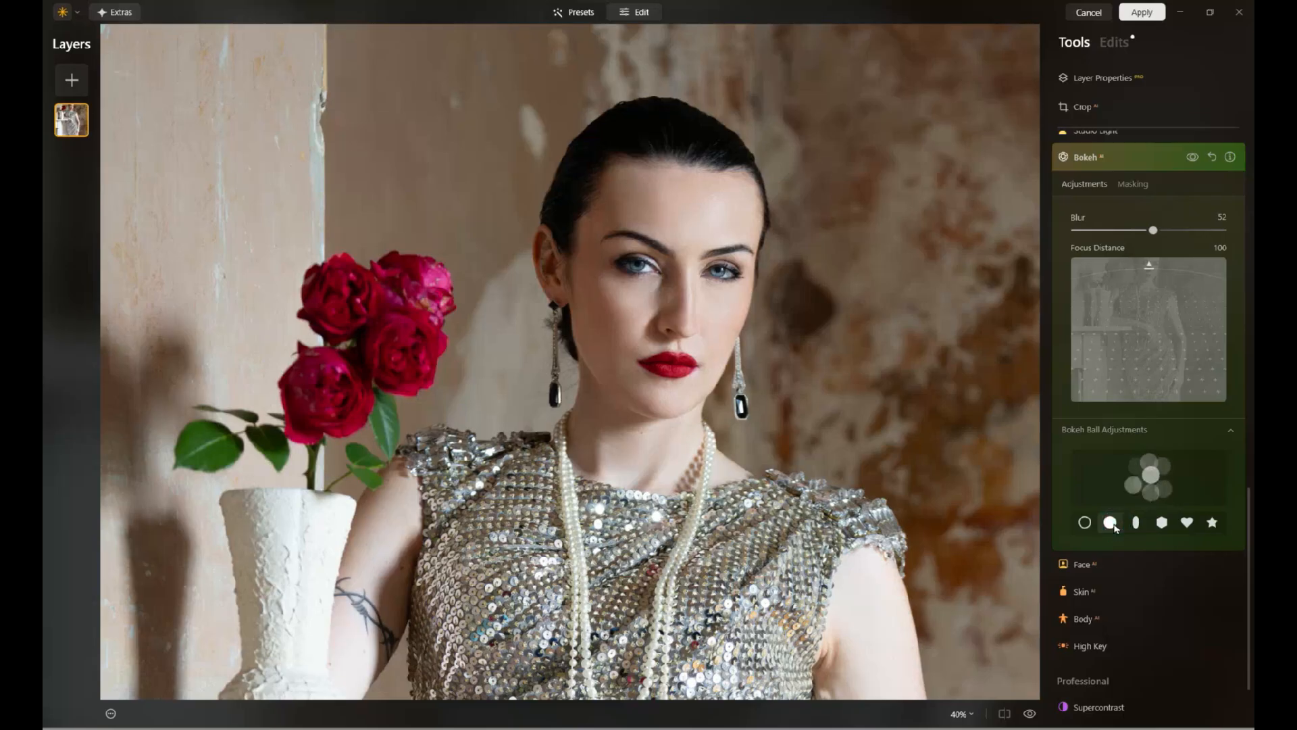
Step: Reopen the existing Skin edit and set its Face Smoothing to 47
left_click(1085, 591)
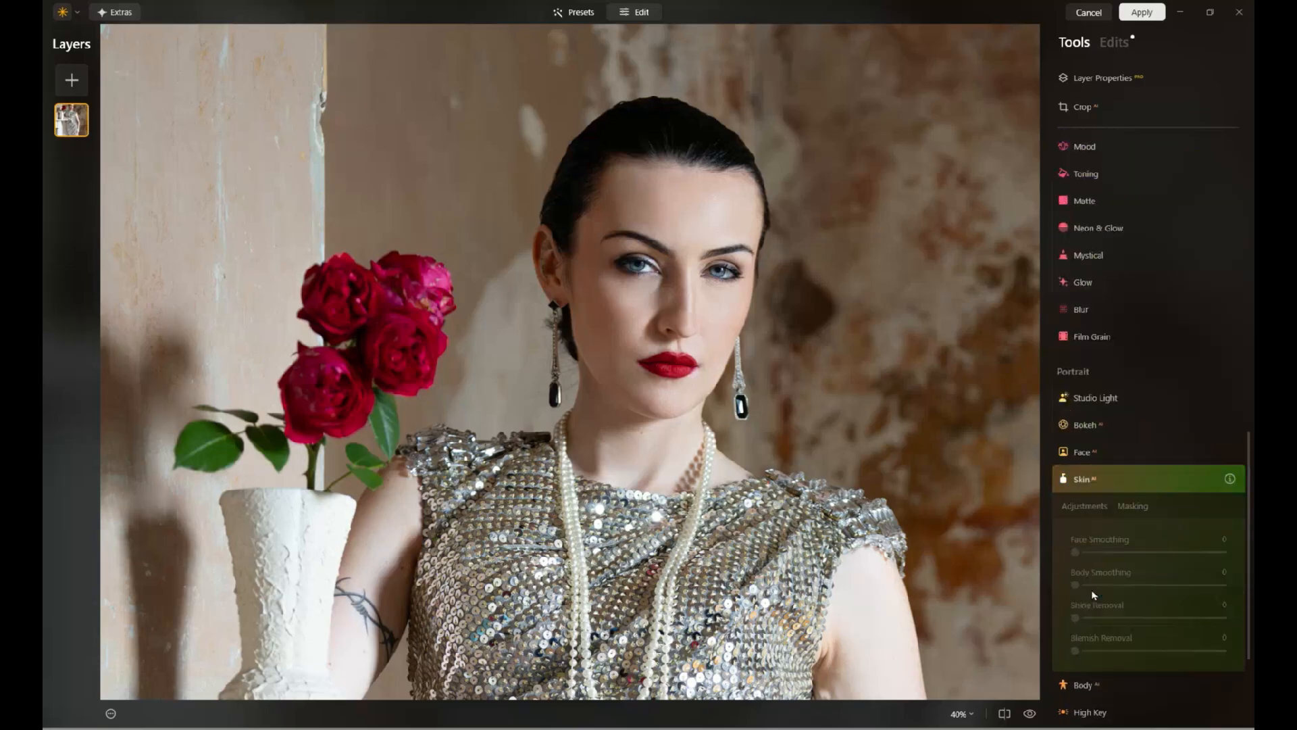
left_click(1110, 45)
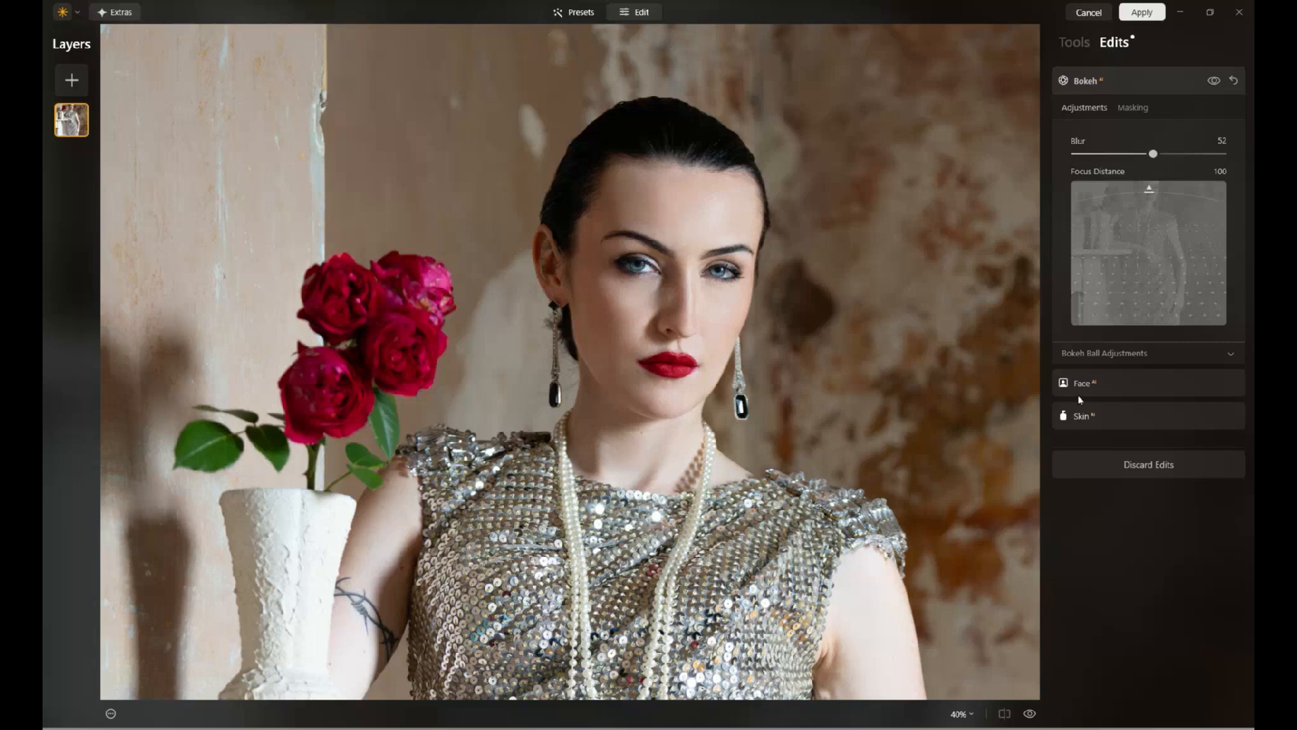
left_click(1081, 416)
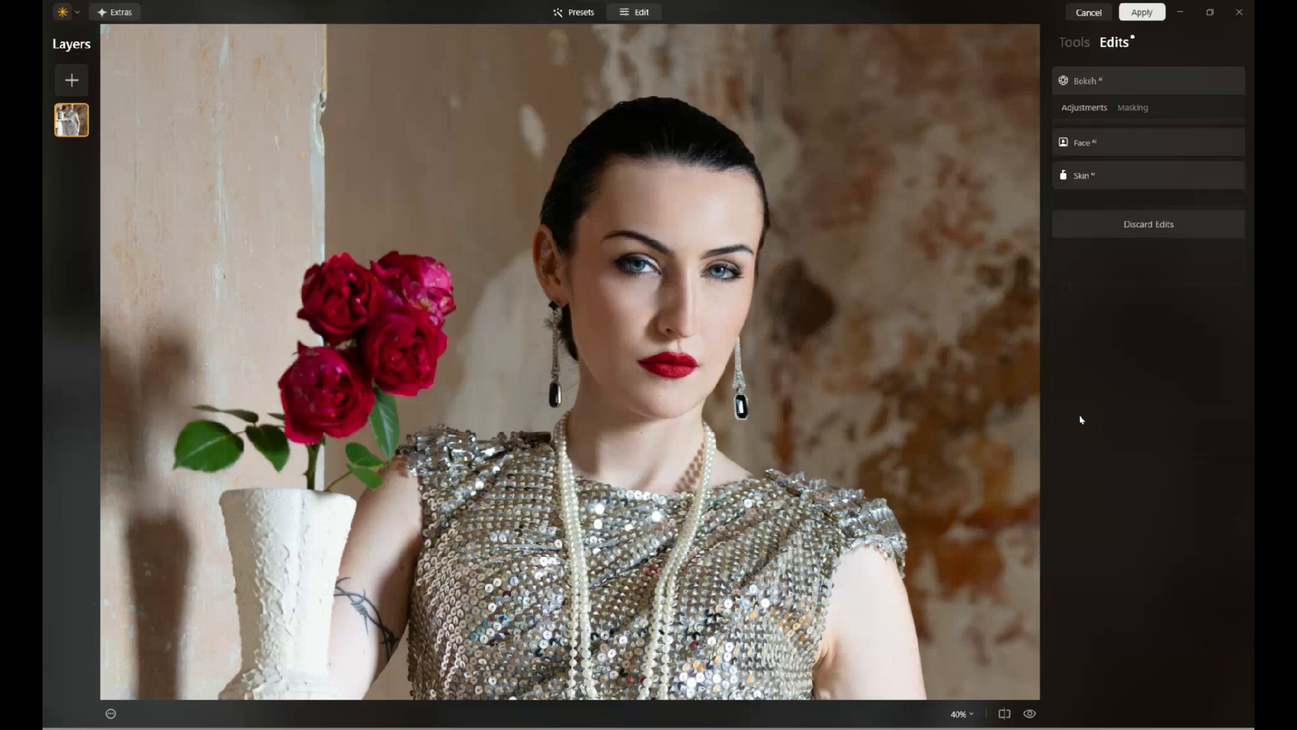
left_click_drag(1161, 220, 1145, 220)
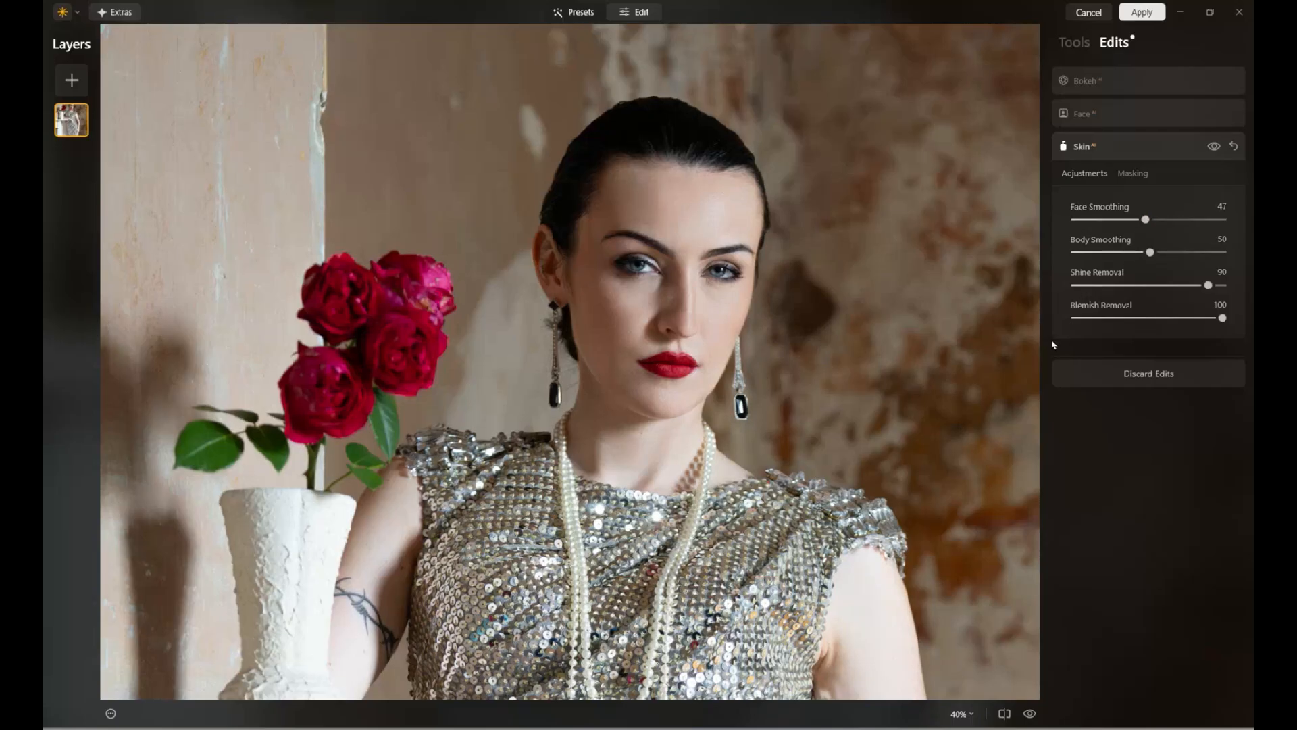
Step: Place a Studio Light at the photo's upper right edge with Amount 17, Brightness 5 and Smoothness 25
left_click(1074, 42)
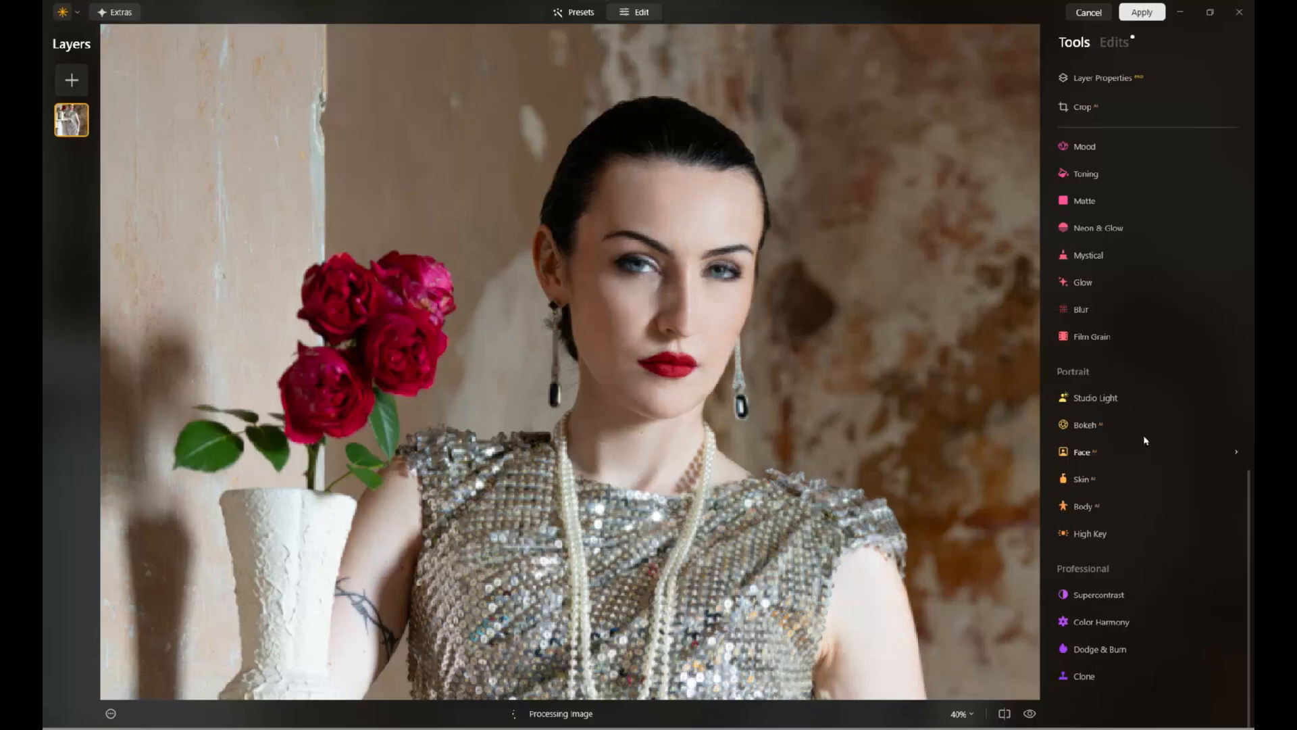
double_click(785, 371)
left_click(1087, 400)
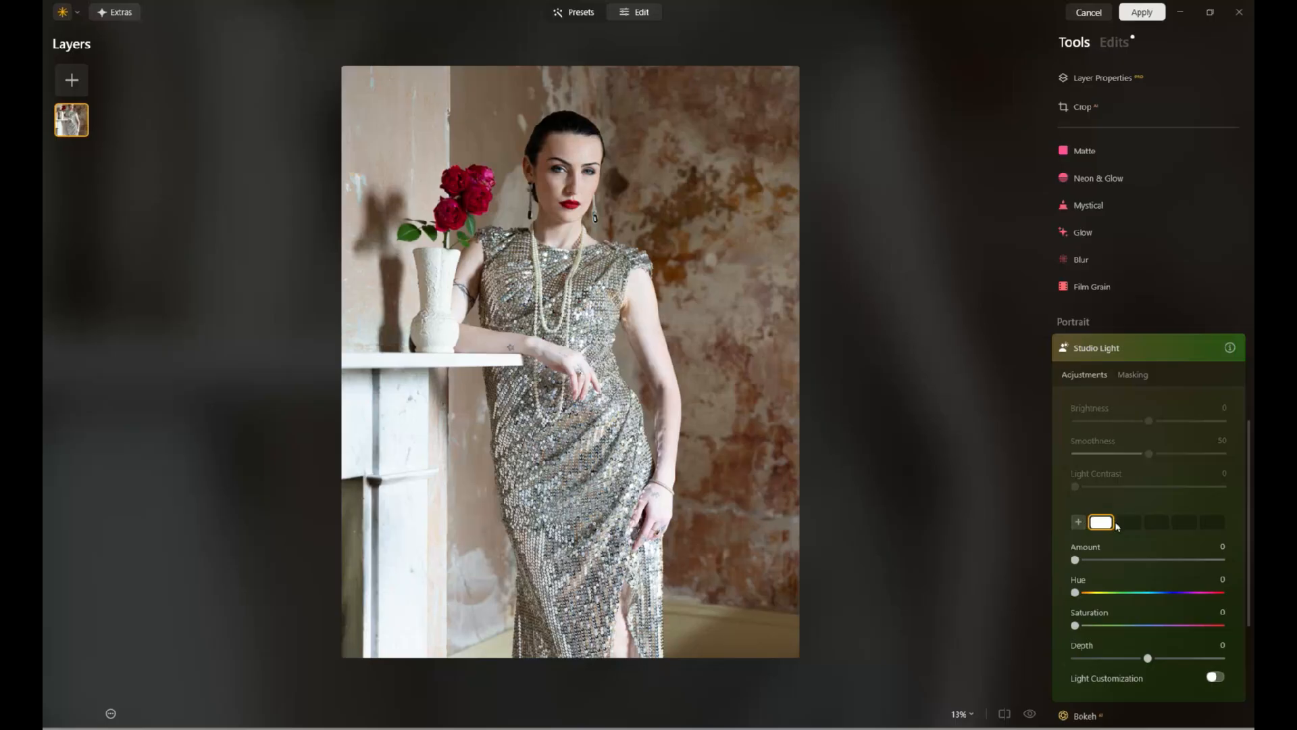
left_click_drag(620, 427, 799, 155)
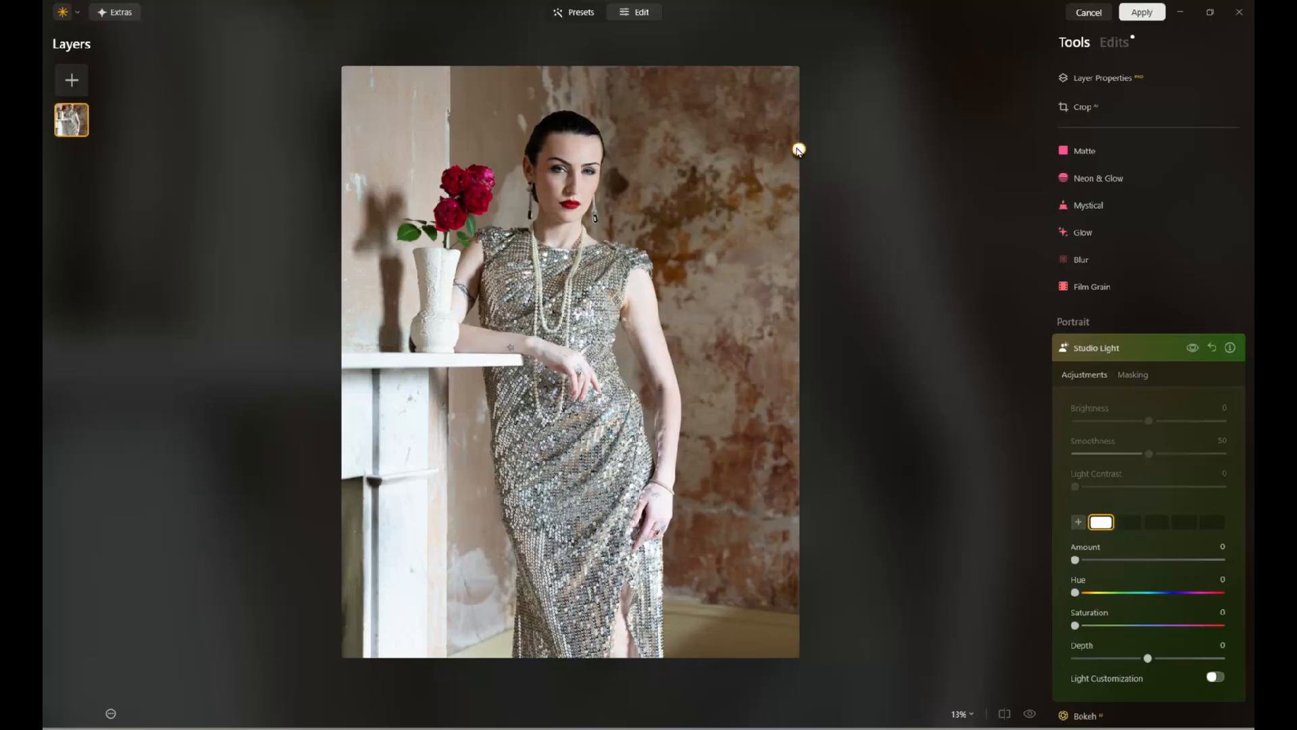
left_click_drag(1076, 564, 1103, 566)
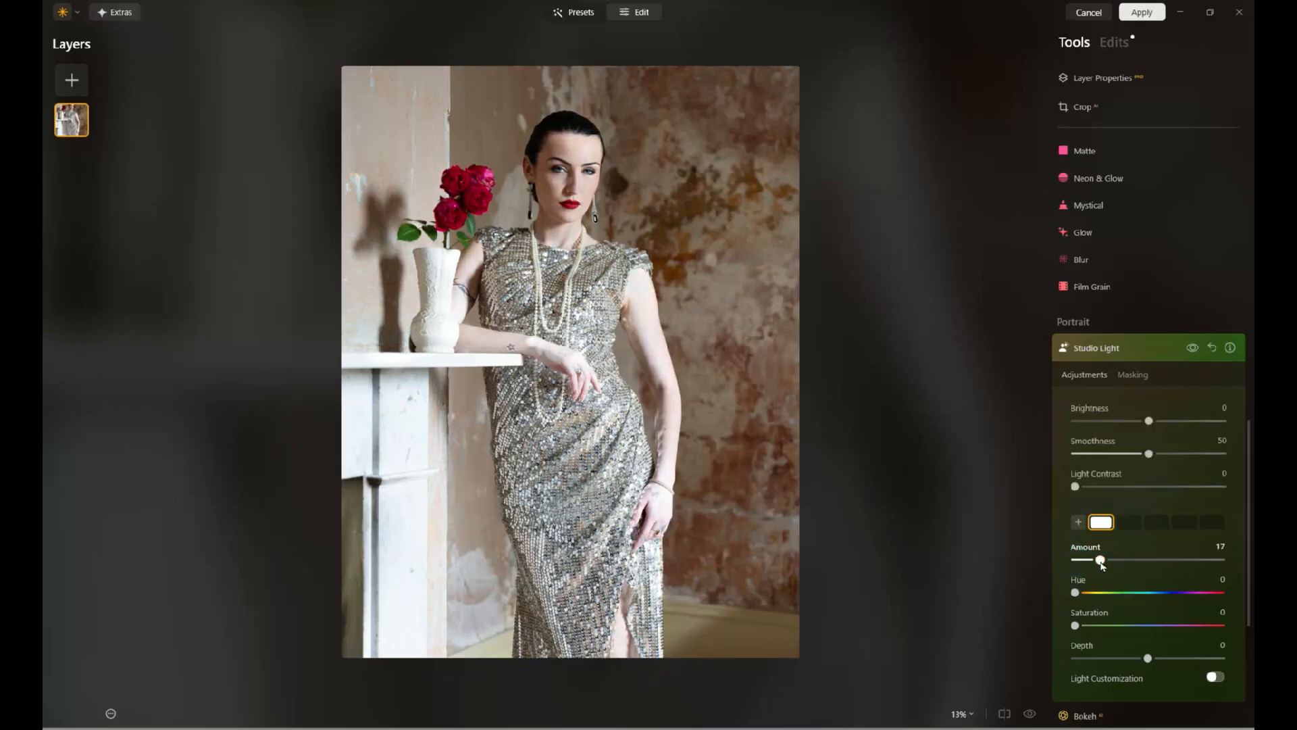
left_click_drag(1148, 420, 1114, 455)
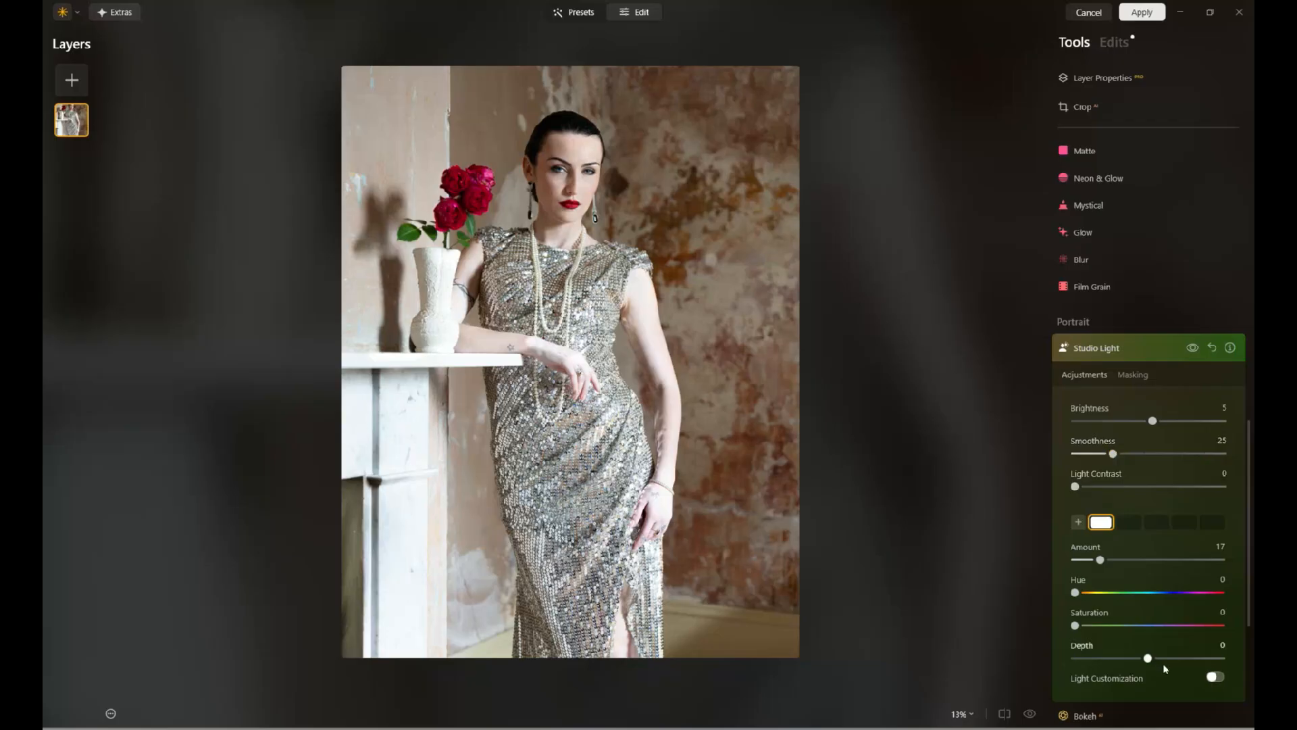
Step: Enable Light Customization for the studio light, try the Tree Shadow texture and choose Lace Pattern instead
scroll(1190, 684, "down", 2)
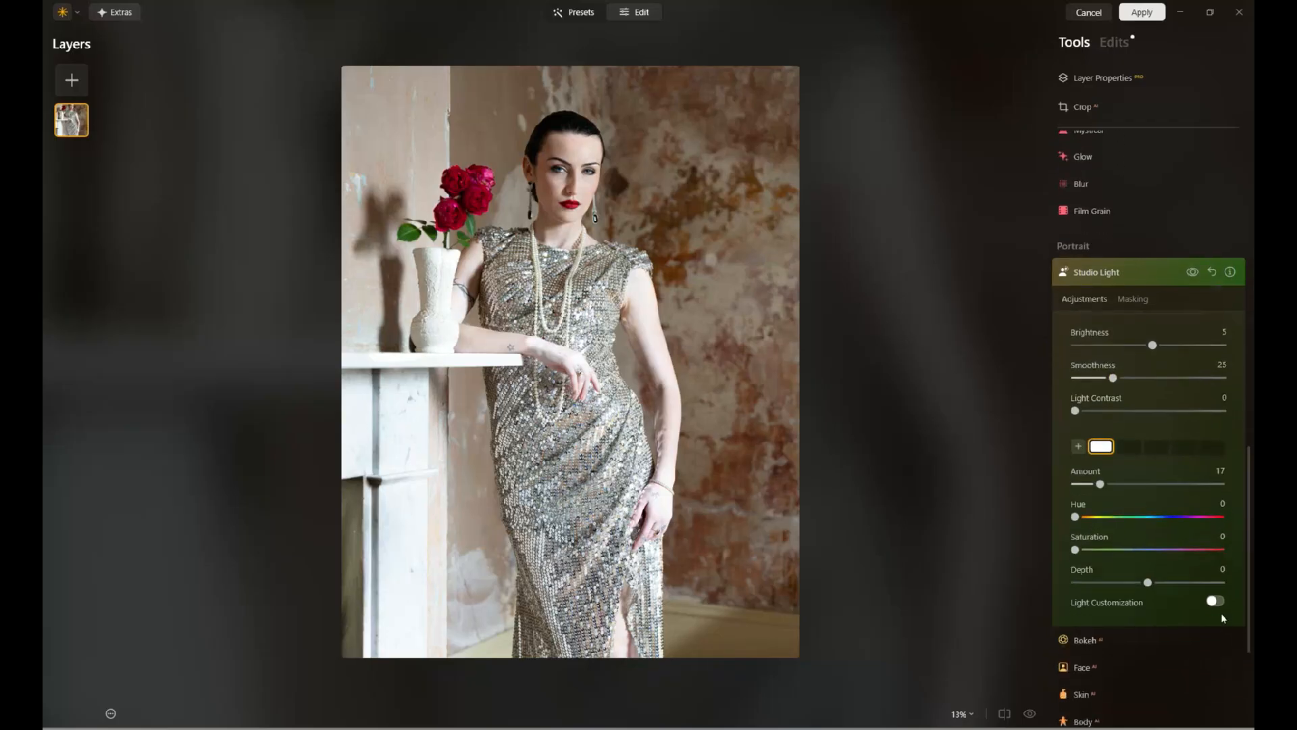
left_click(1216, 600)
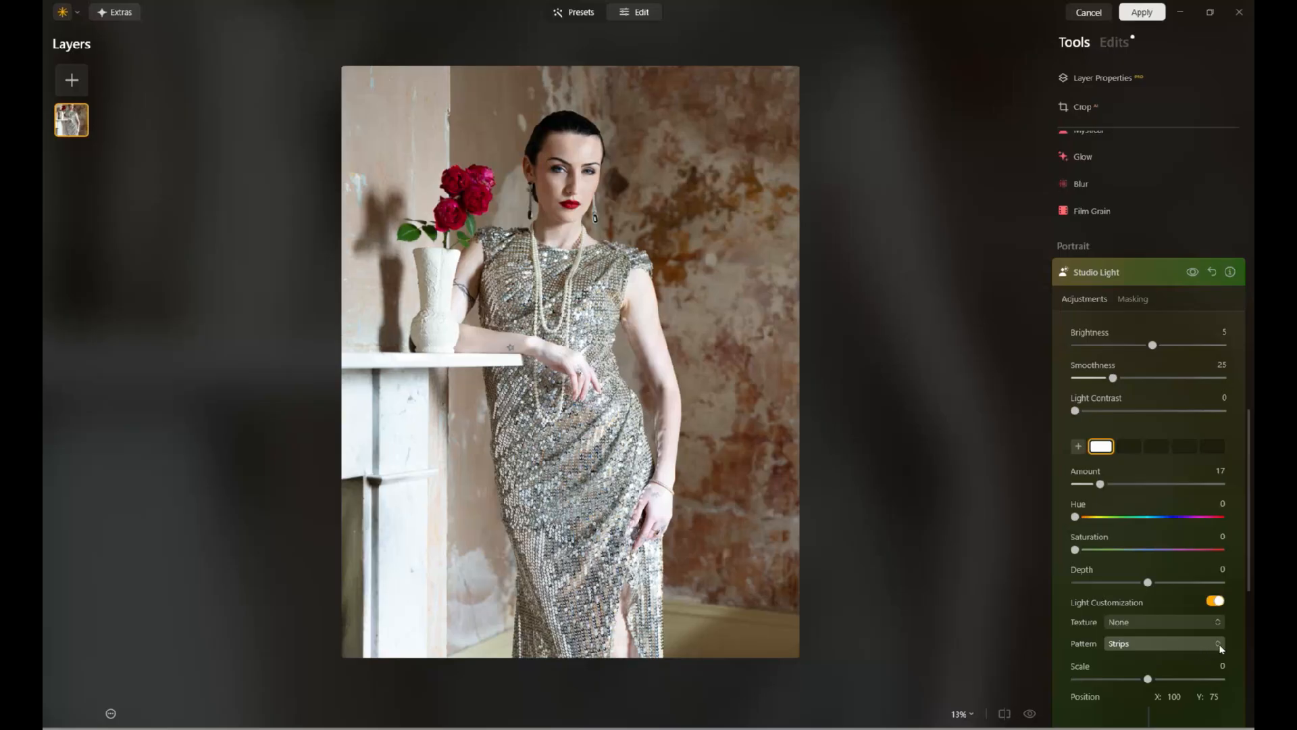
left_click(1218, 623)
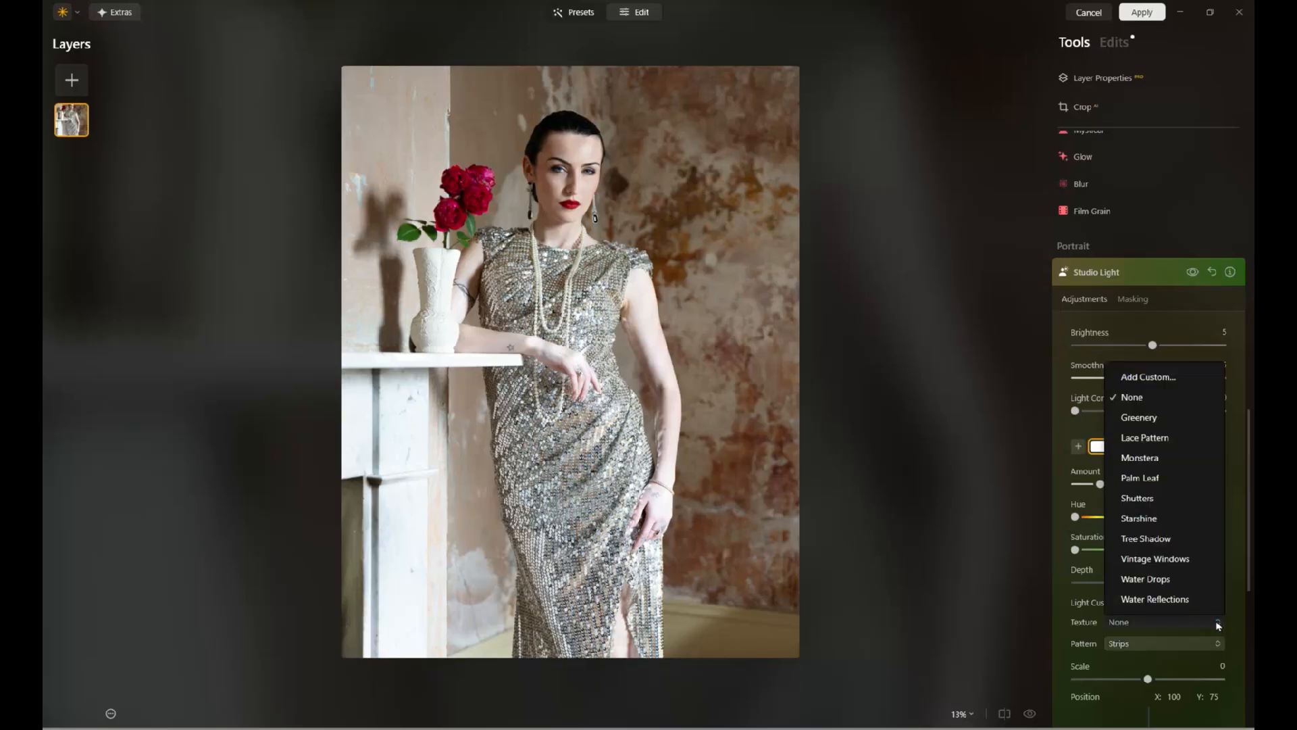
left_click(1145, 539)
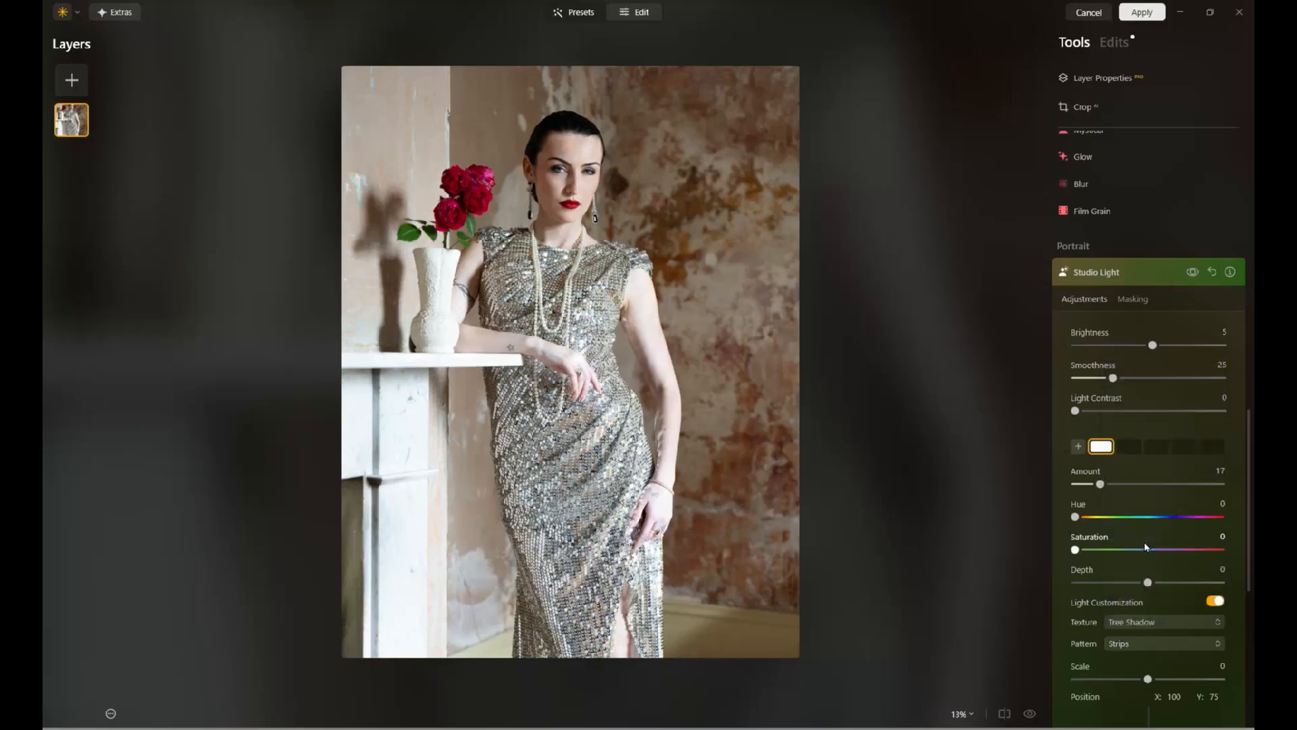
left_click(1218, 622)
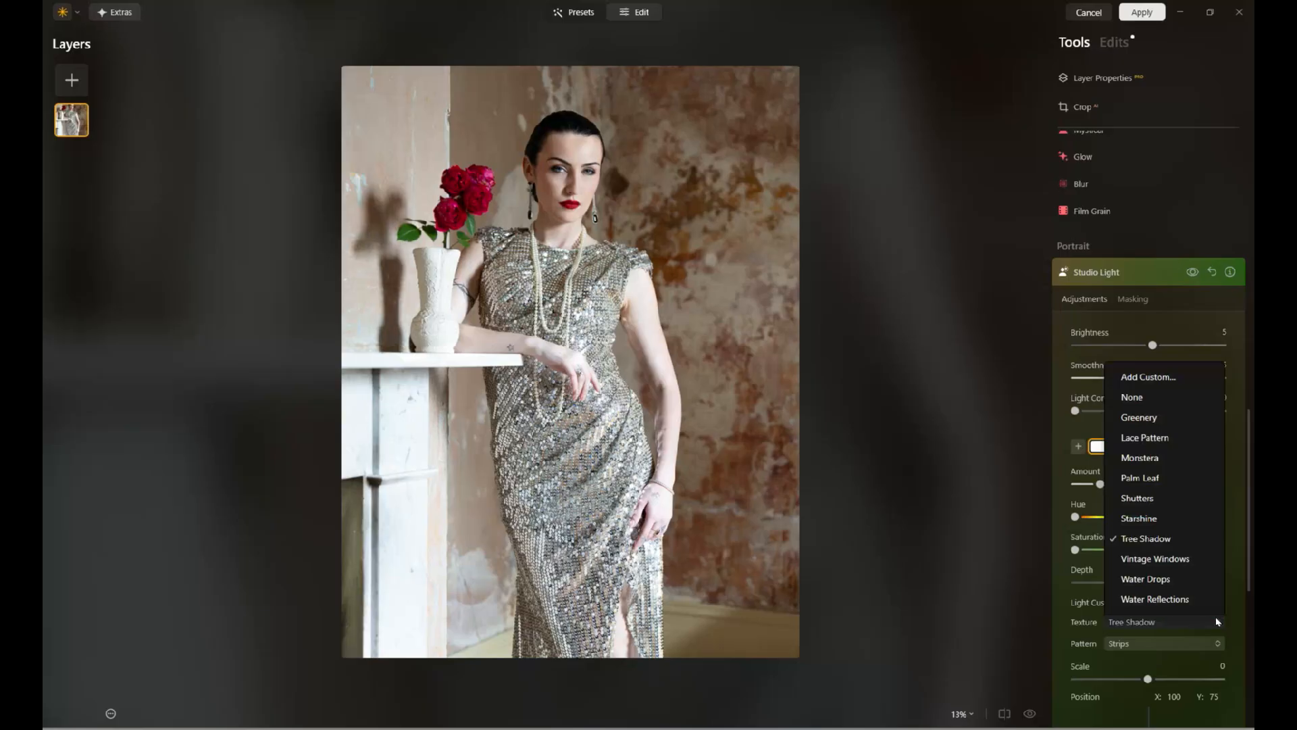
left_click(1144, 437)
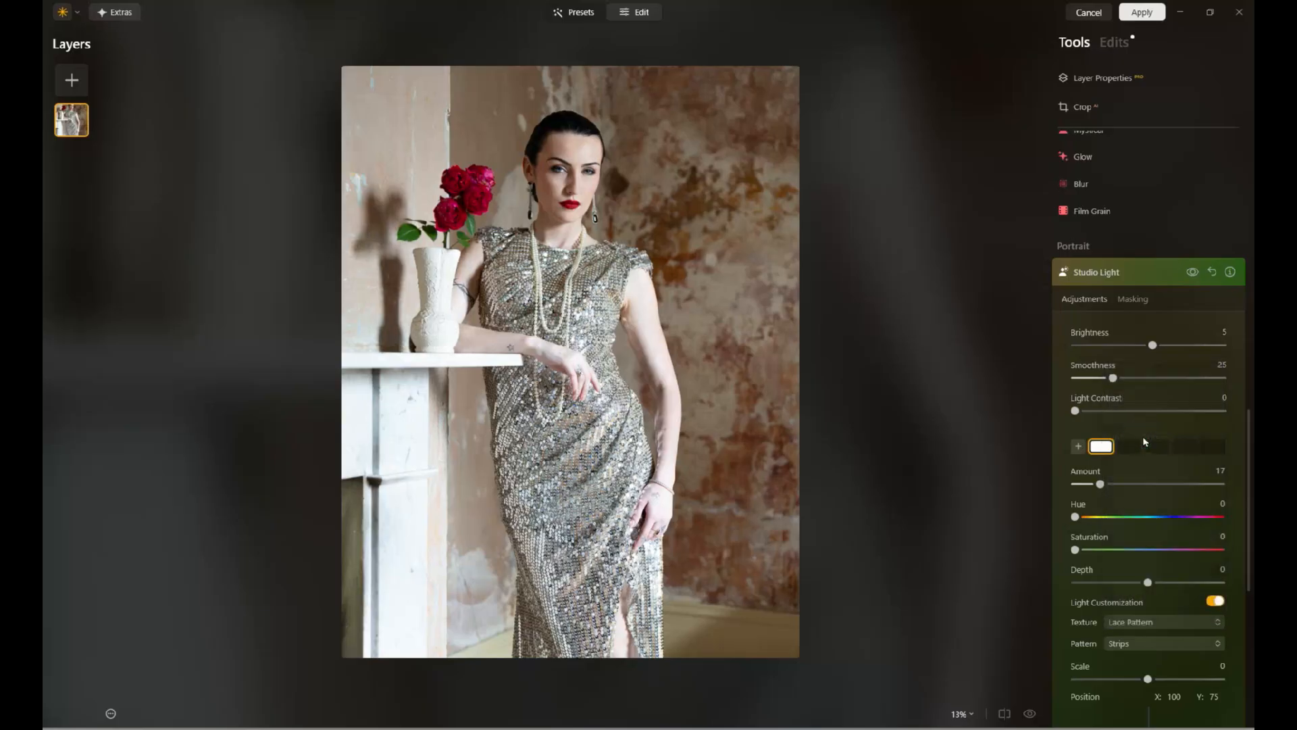
Step: Set the studio light's Pattern to None and Scale to -54, with Brightness -20 and Smoothness 49
left_click(1213, 644)
left_click(1135, 666)
left_click_drag(1154, 684, 1112, 679)
left_click_drag(1152, 344, 1149, 380)
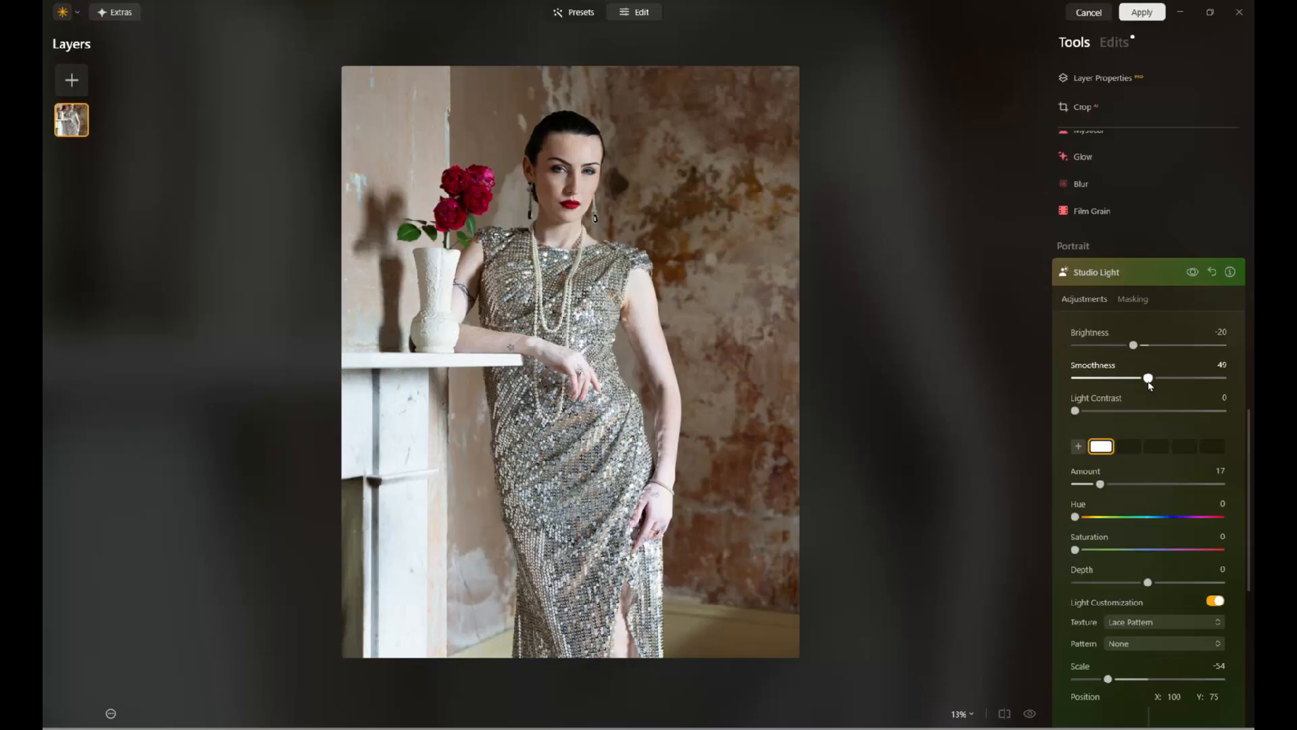
Step: Enhance the whole photo with the Enhance tool, setting Accent to 23
scroll(1196, 220, "up", 10)
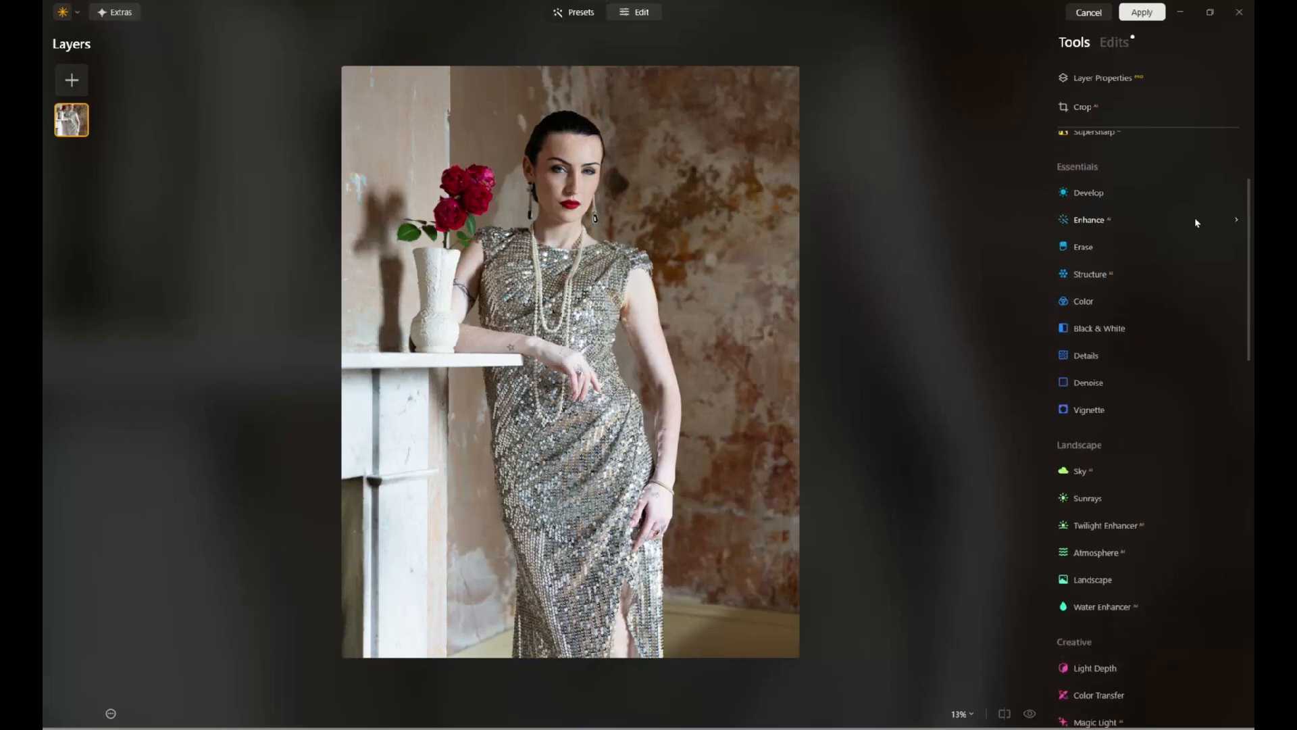
left_click(1086, 225)
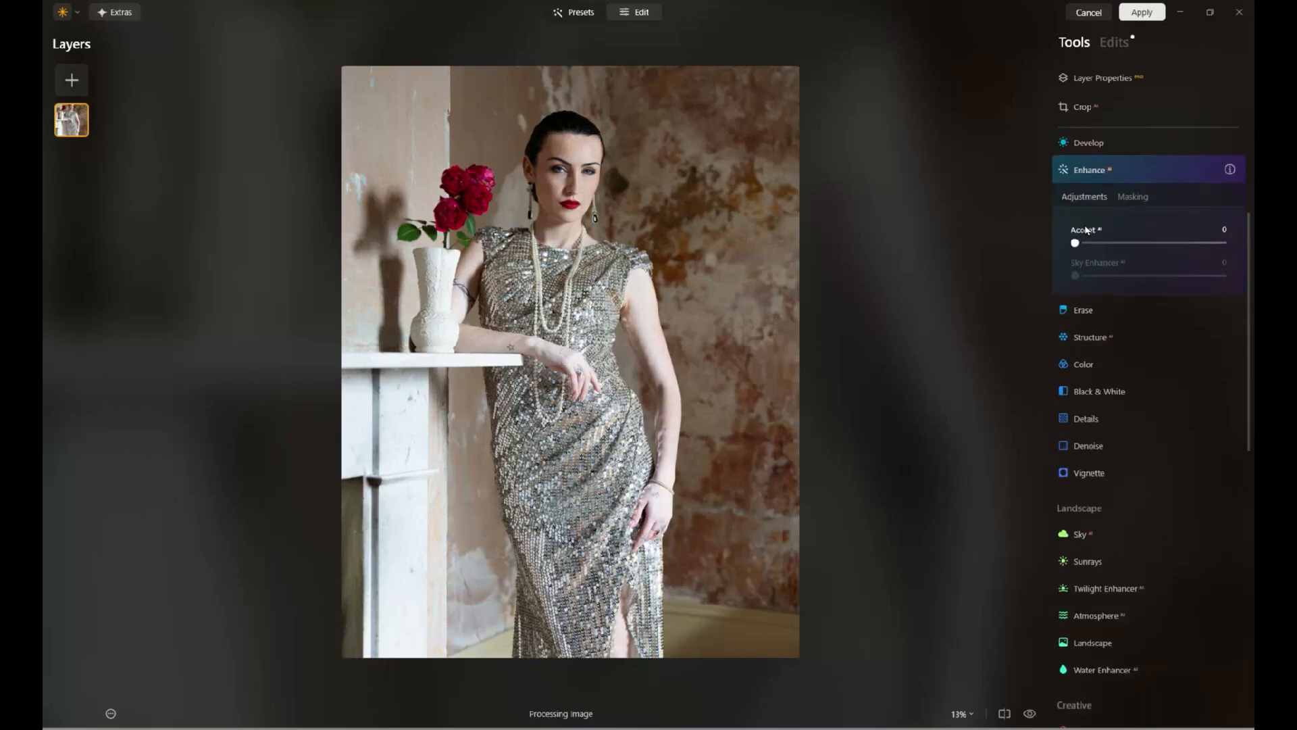
left_click_drag(1076, 245, 1111, 247)
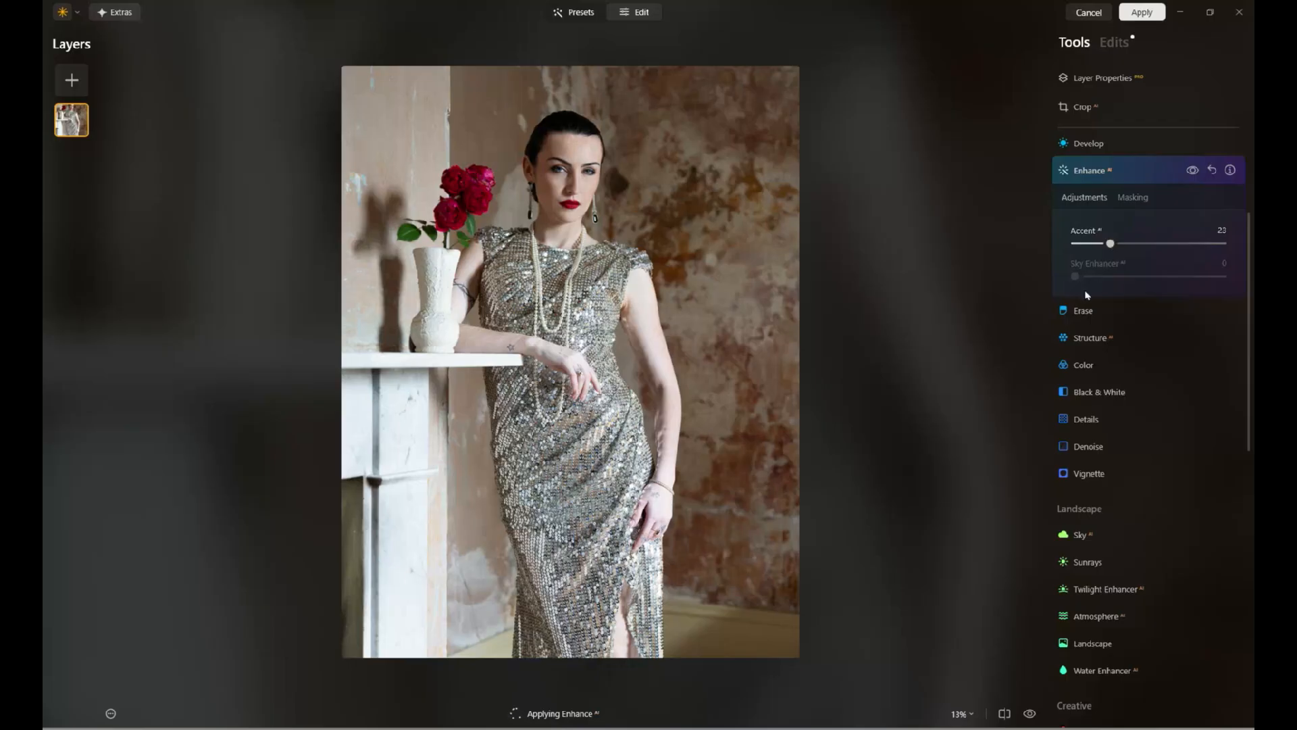
Step: Paint a brush mask for the Enhance effect over the woman's face, body and dress
left_click(1133, 197)
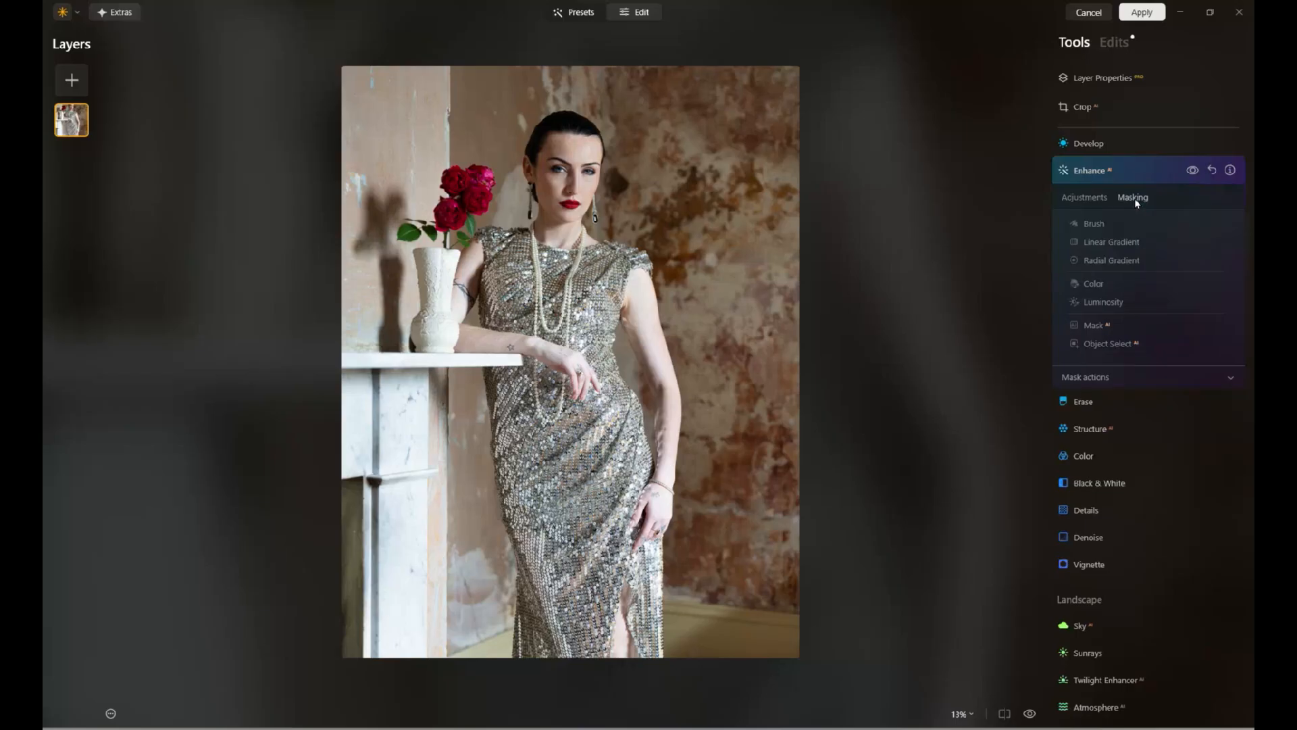
left_click(1231, 378)
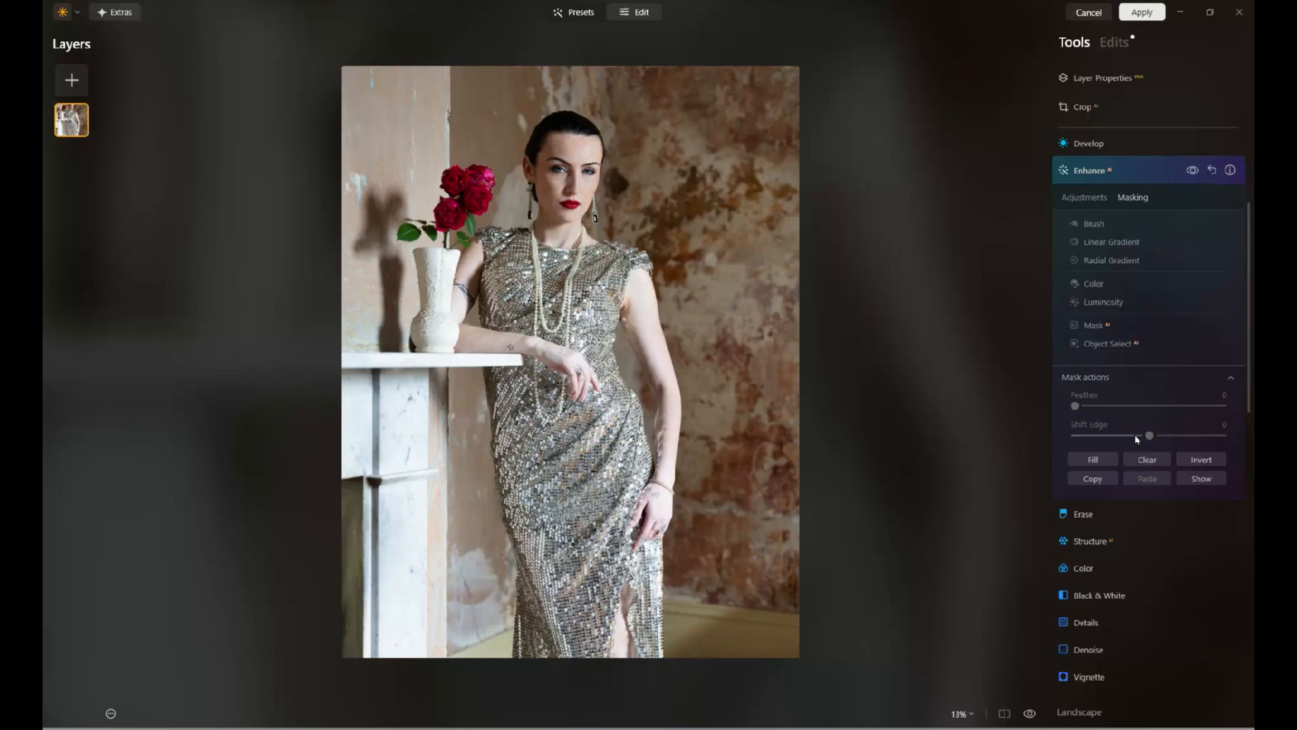
left_click(1089, 223)
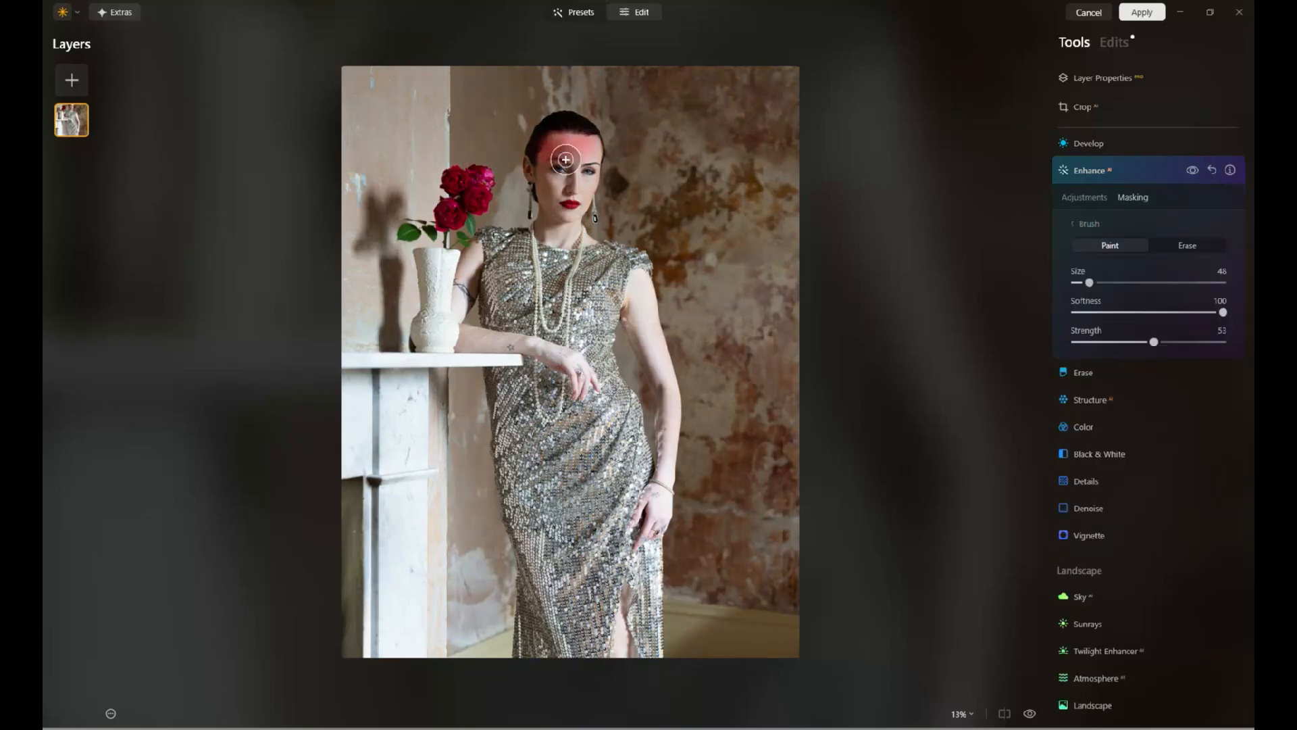
mouse_move(566, 160)
left_mouse_down()
mouse_move(561, 186)
mouse_move(589, 147)
mouse_move(573, 259)
left_mouse_up()
mouse_move(497, 379)
left_mouse_down()
mouse_move(549, 589)
mouse_move(548, 411)
mouse_move(567, 611)
mouse_move(581, 611)
mouse_move(616, 457)
mouse_move(643, 685)
mouse_move(656, 467)
mouse_move(648, 323)
mouse_move(625, 253)
mouse_move(578, 261)
mouse_move(518, 247)
mouse_move(502, 227)
mouse_move(500, 268)
mouse_move(559, 383)
mouse_move(529, 433)
mouse_move(569, 388)
mouse_move(632, 491)
mouse_move(624, 422)
mouse_move(576, 308)
mouse_move(605, 256)
mouse_move(647, 258)
mouse_move(616, 270)
mouse_move(588, 514)
left_mouse_up()
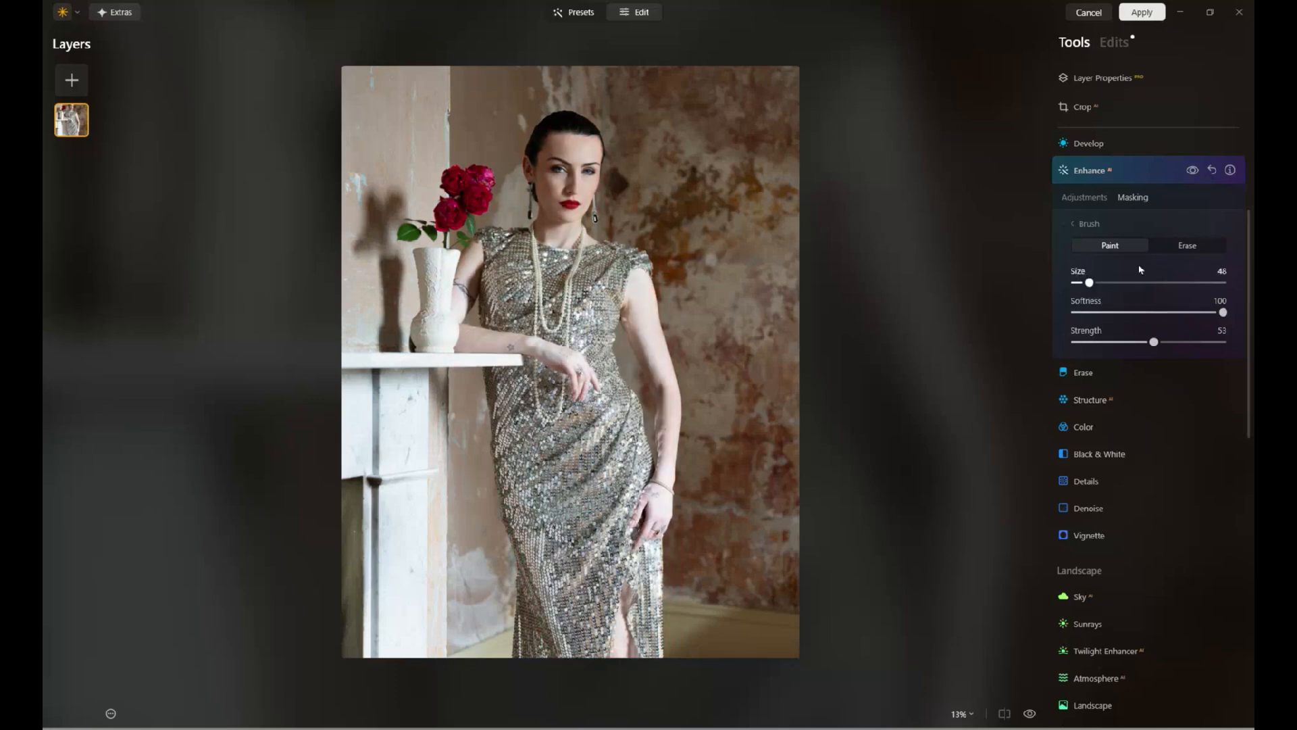
Step: Show the Enhance mask overlay and refine the mask with Feather 100 and Shift Edge -54
left_click(1082, 225)
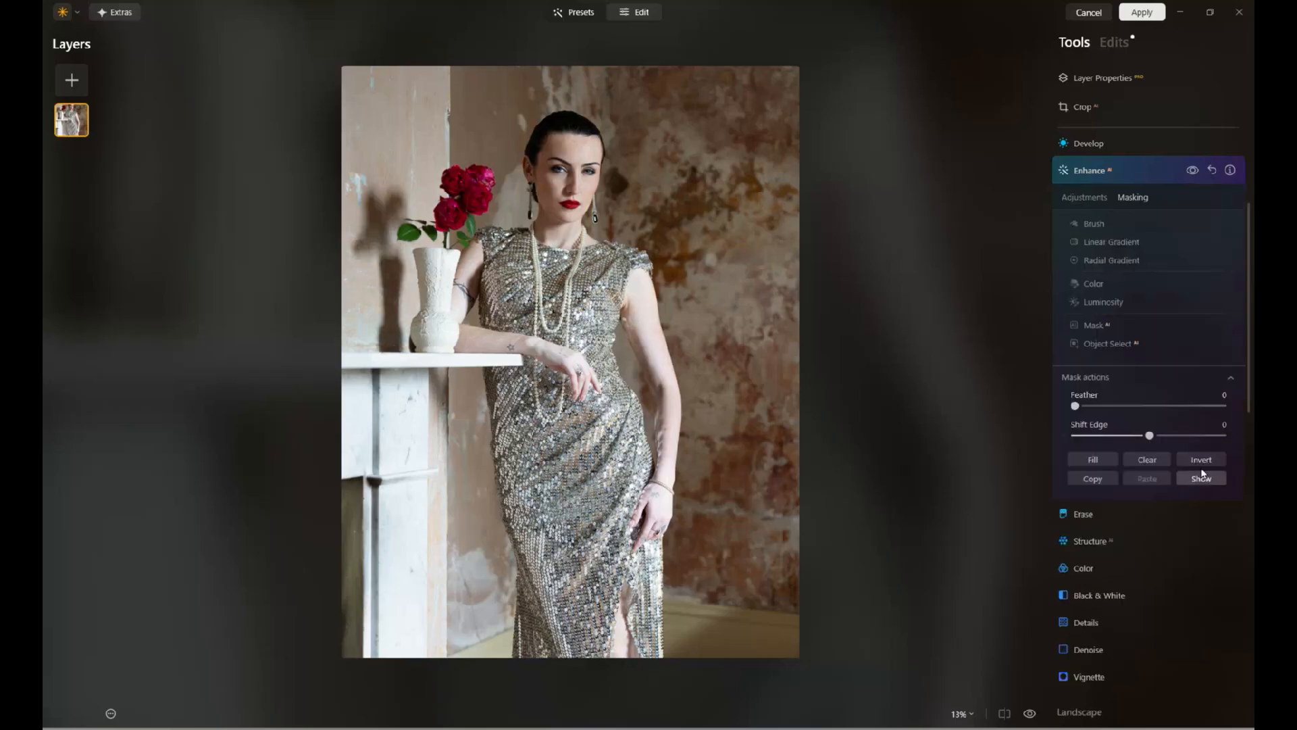
left_click_drag(1149, 435, 1192, 439)
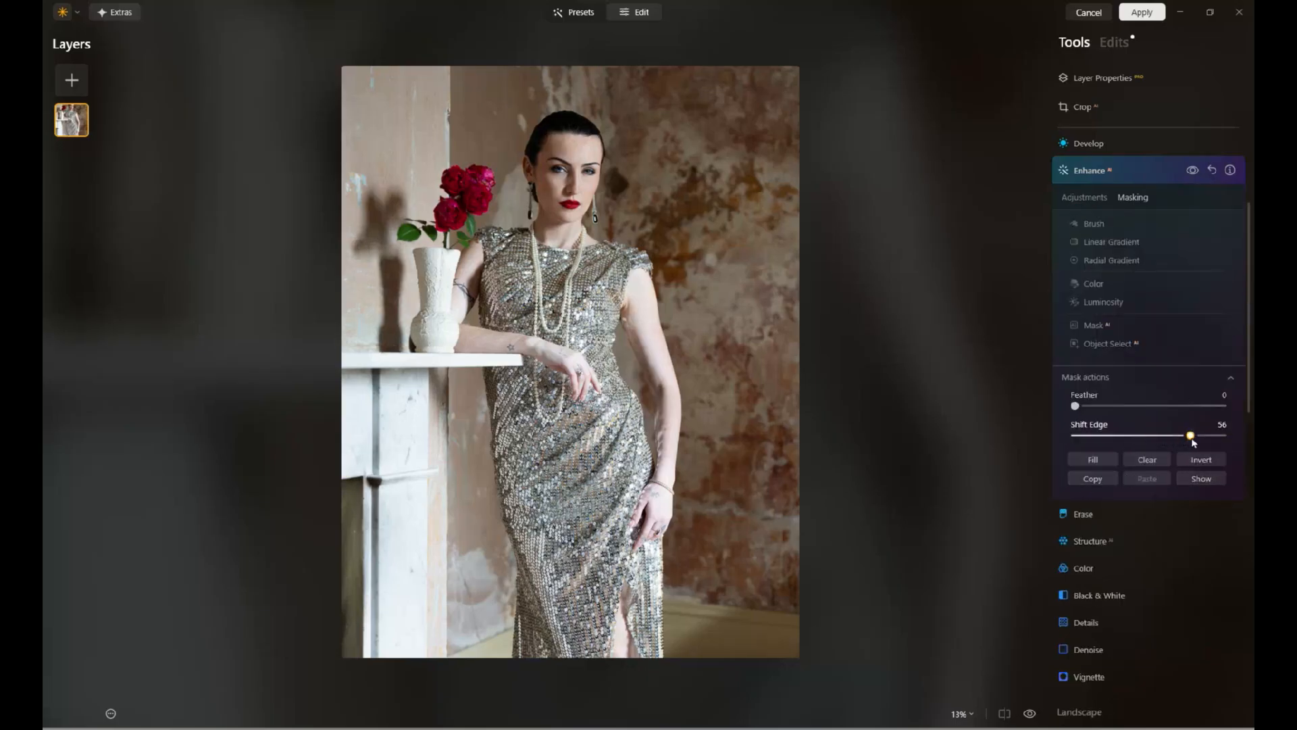
left_click(1203, 479)
mouse_move(1190, 435)
left_mouse_down()
mouse_move(1229, 441)
mouse_move(1109, 435)
mouse_move(1115, 408)
mouse_move(1189, 412)
left_mouse_up()
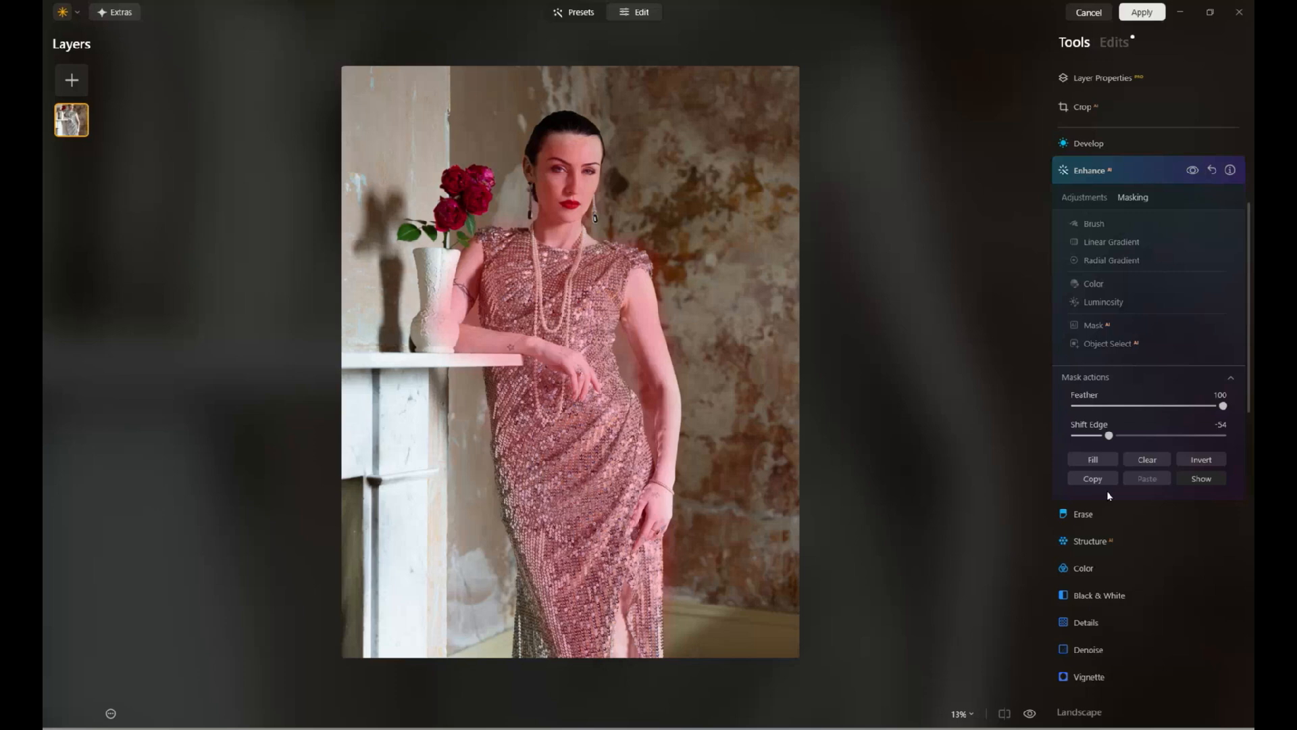
Step: Convert the portrait to black and white, using the Luminance mode of the Black & White tool
left_click(1120, 596)
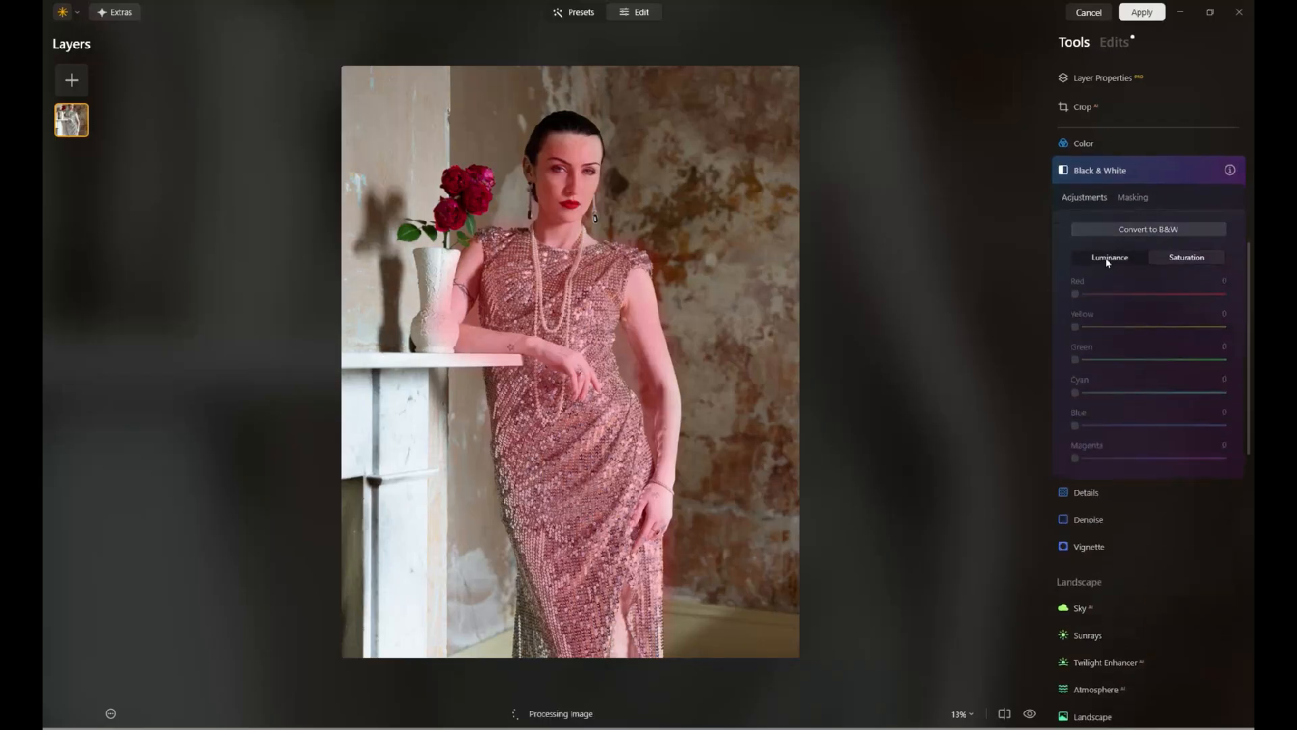
left_click(1108, 259)
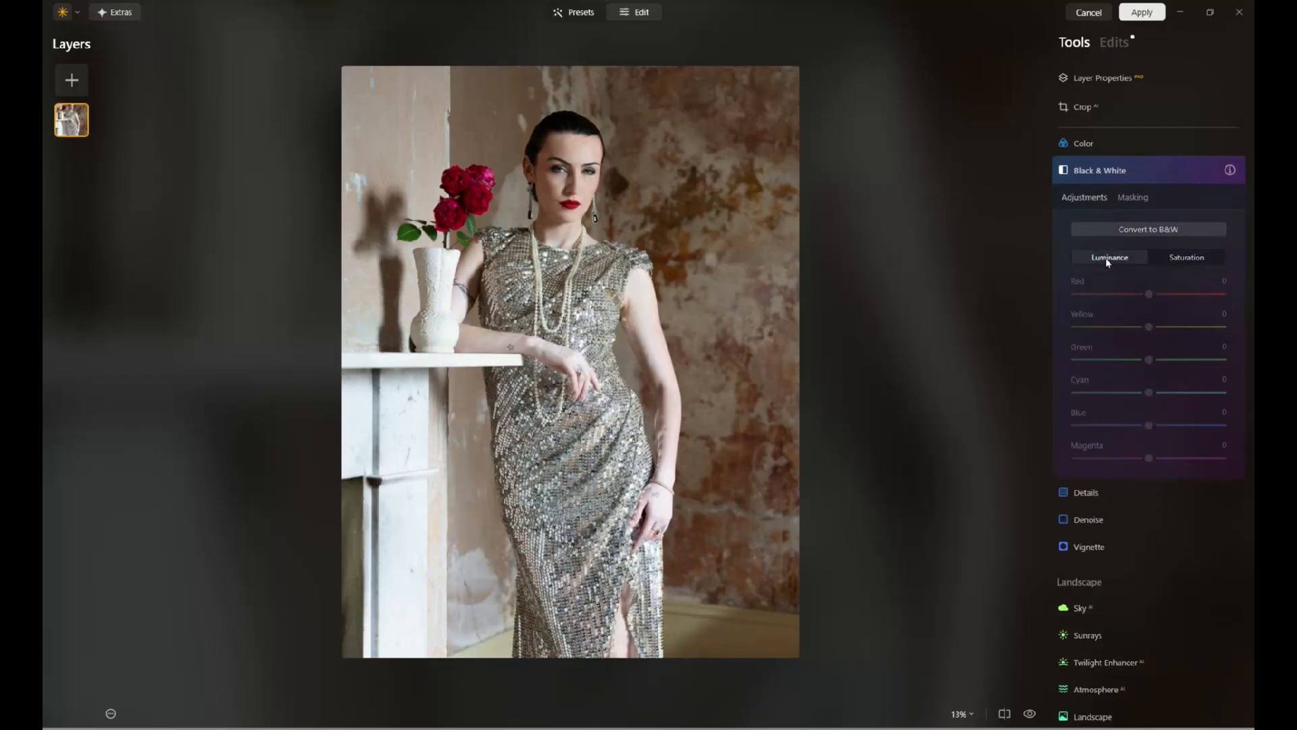
left_click(1133, 232)
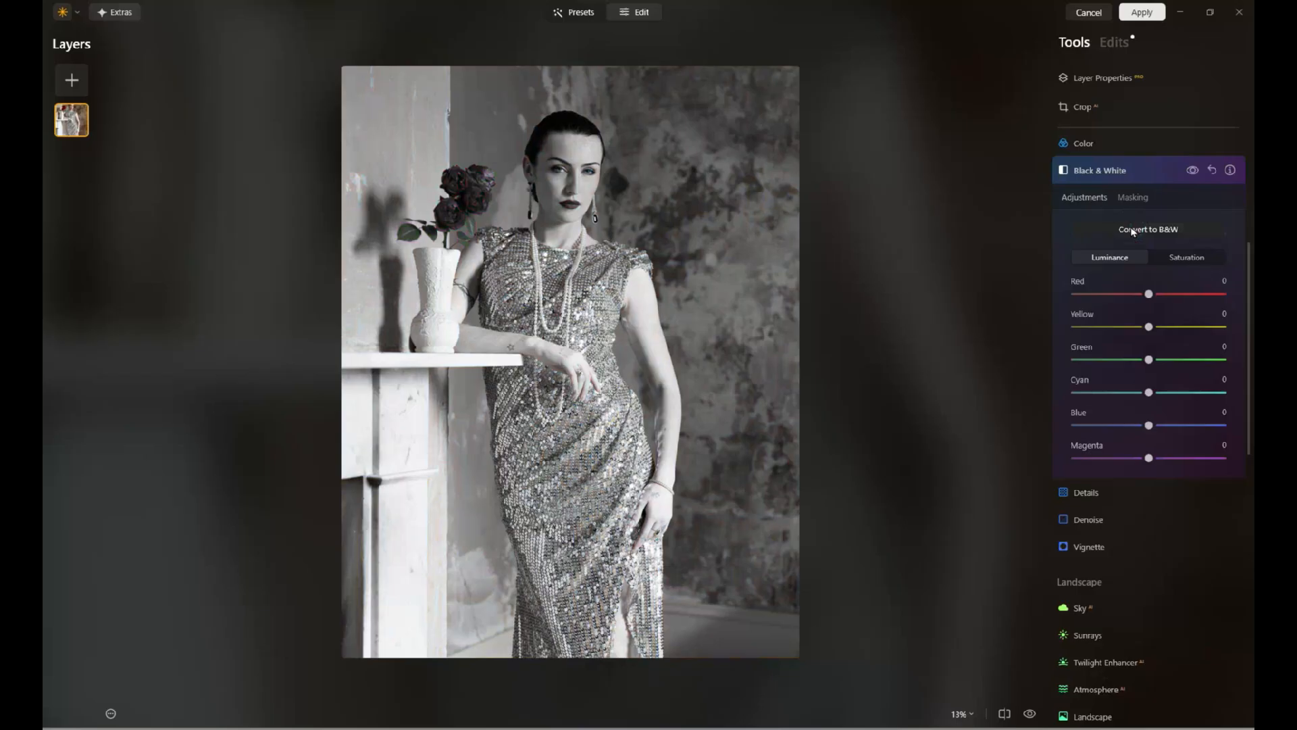
Step: Set the Black & White luminance values to Red 82, Yellow 41 and Green 76
left_click_drag(1149, 293, 1212, 310)
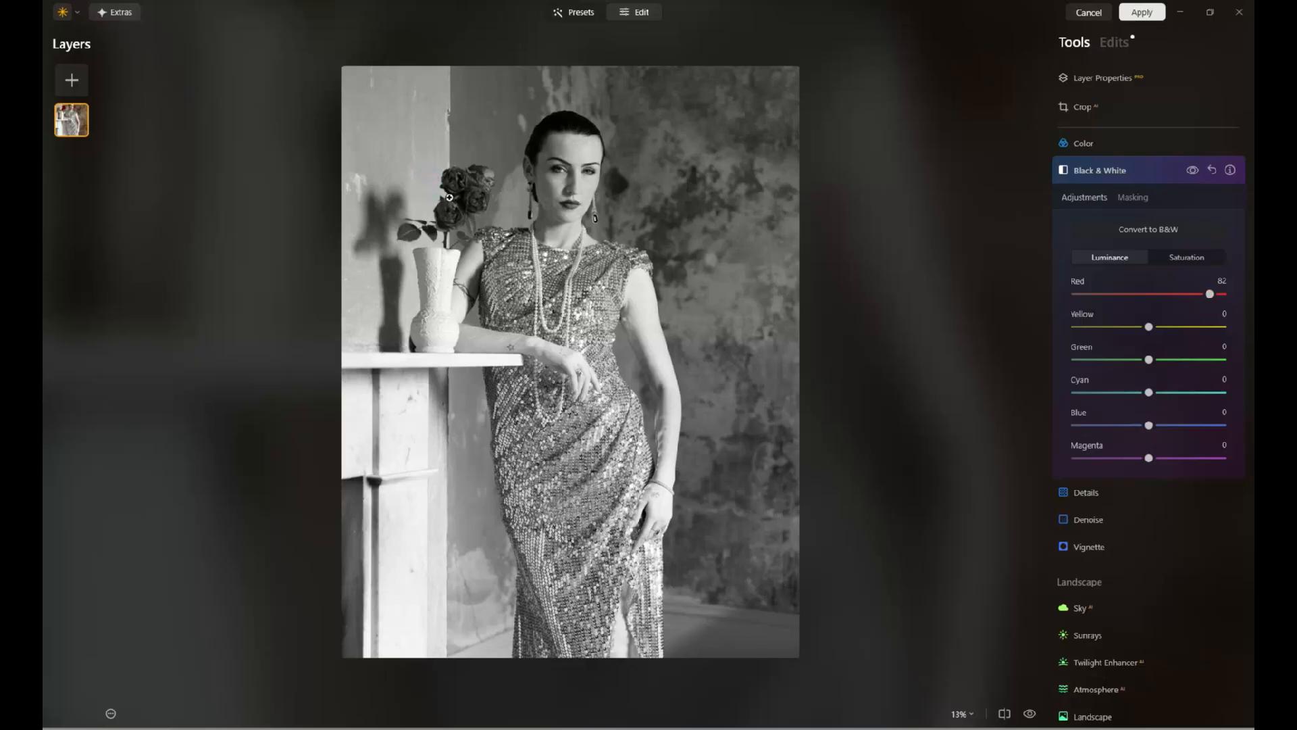
left_click_drag(1148, 327, 1209, 365)
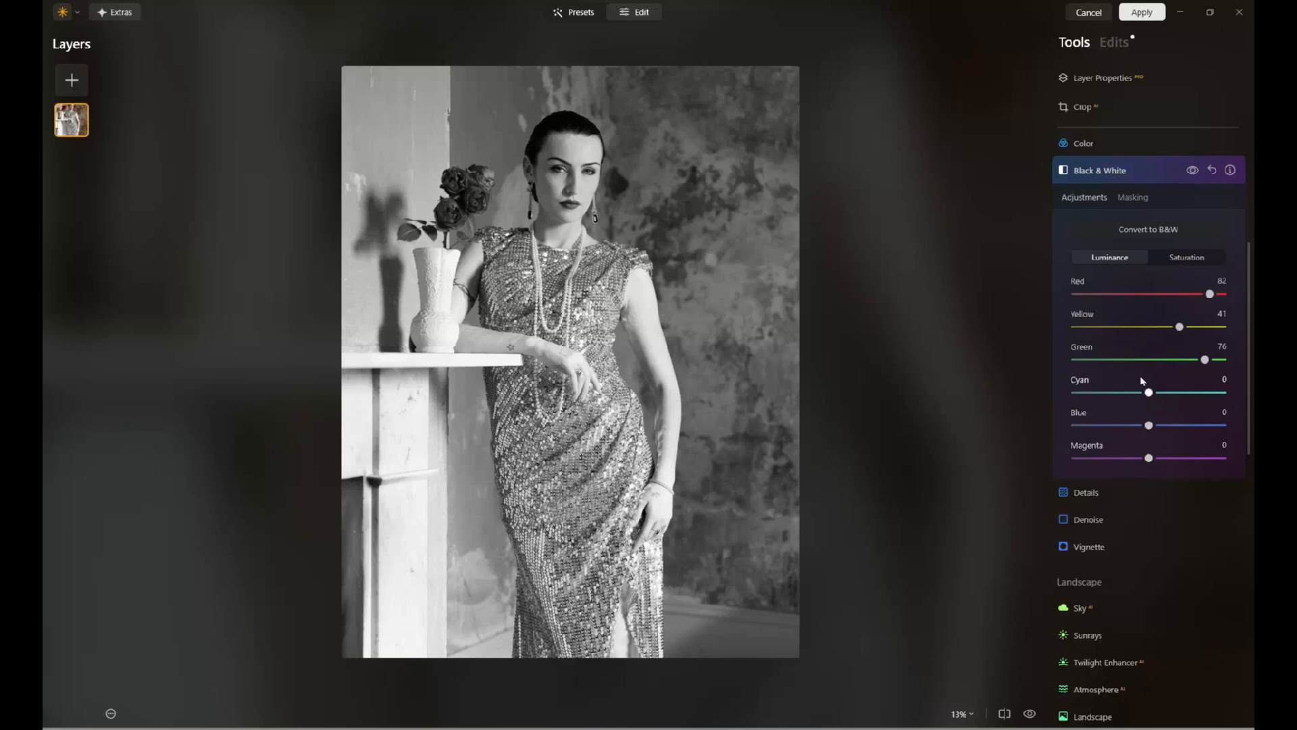
Step: Set the Black & White saturation values to Red 16, Yellow 13, Green 19, Cyan 20, Blue 26 and Magenta 21
left_click(1190, 259)
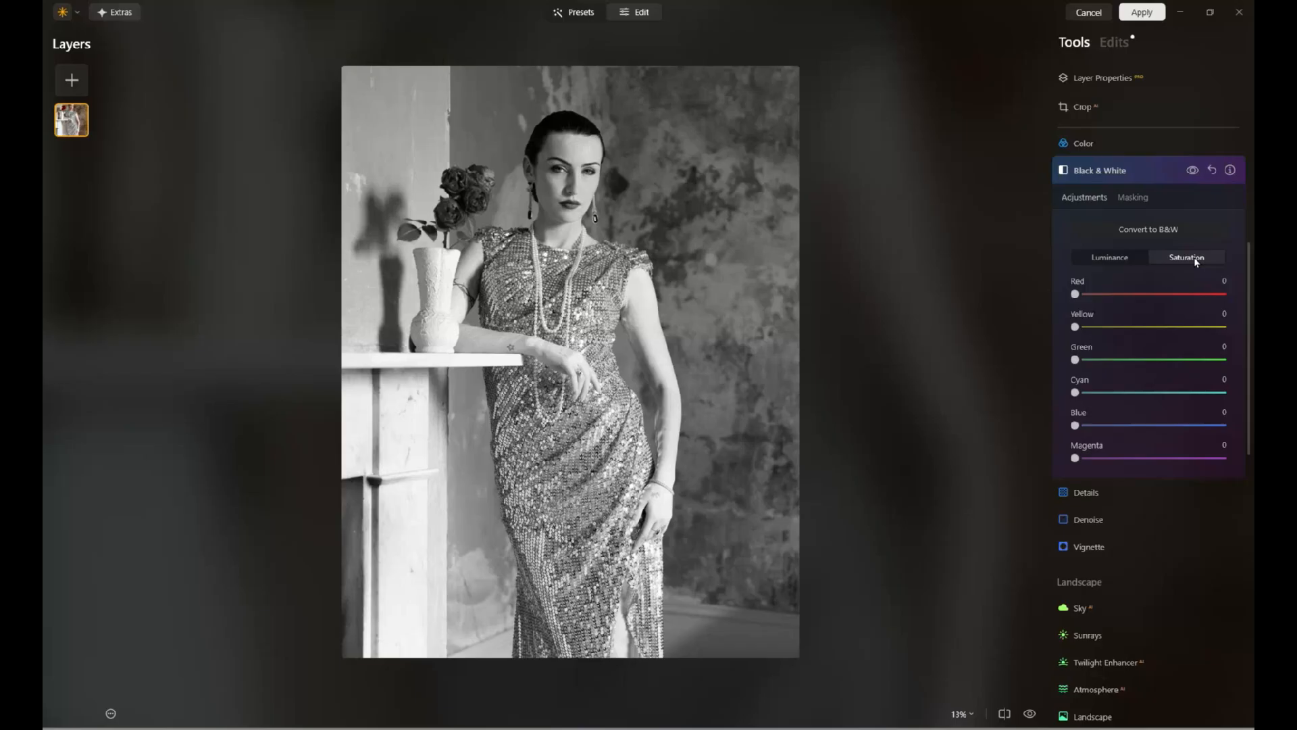
left_click_drag(1074, 294, 1133, 301)
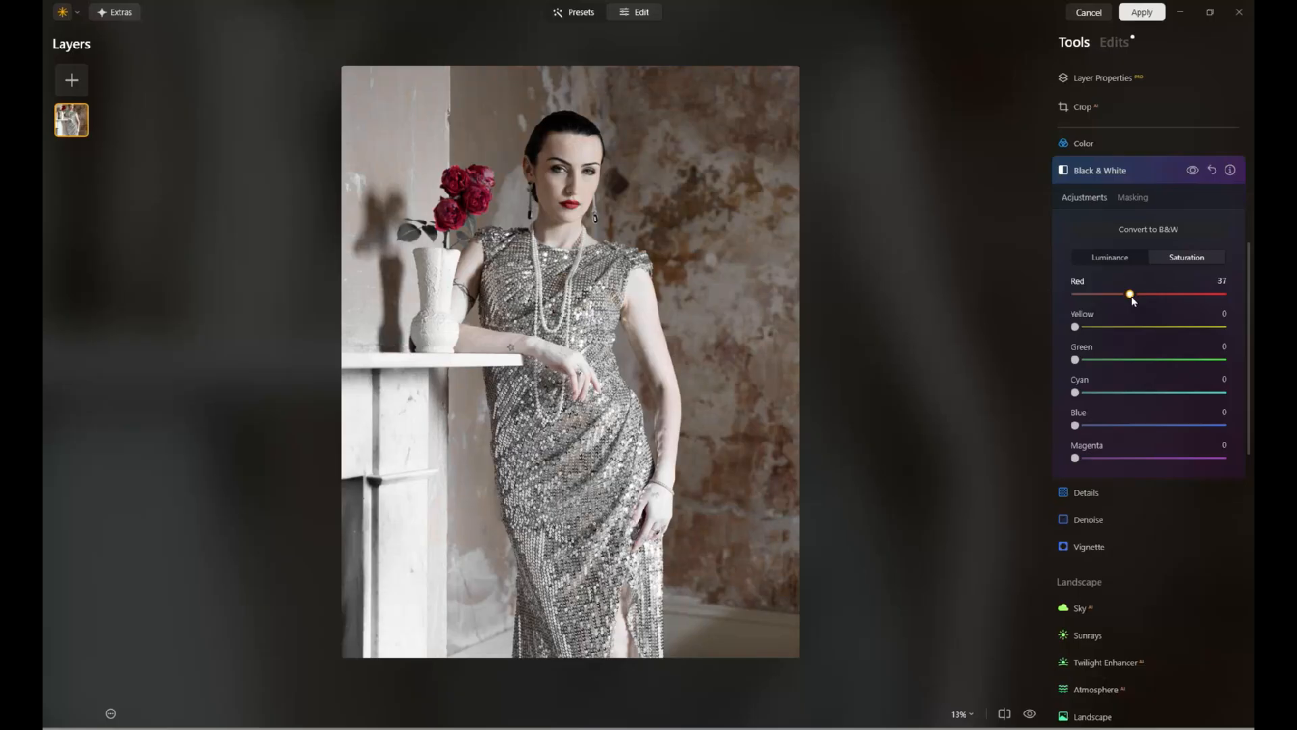
left_click_drag(1152, 327, 1100, 295)
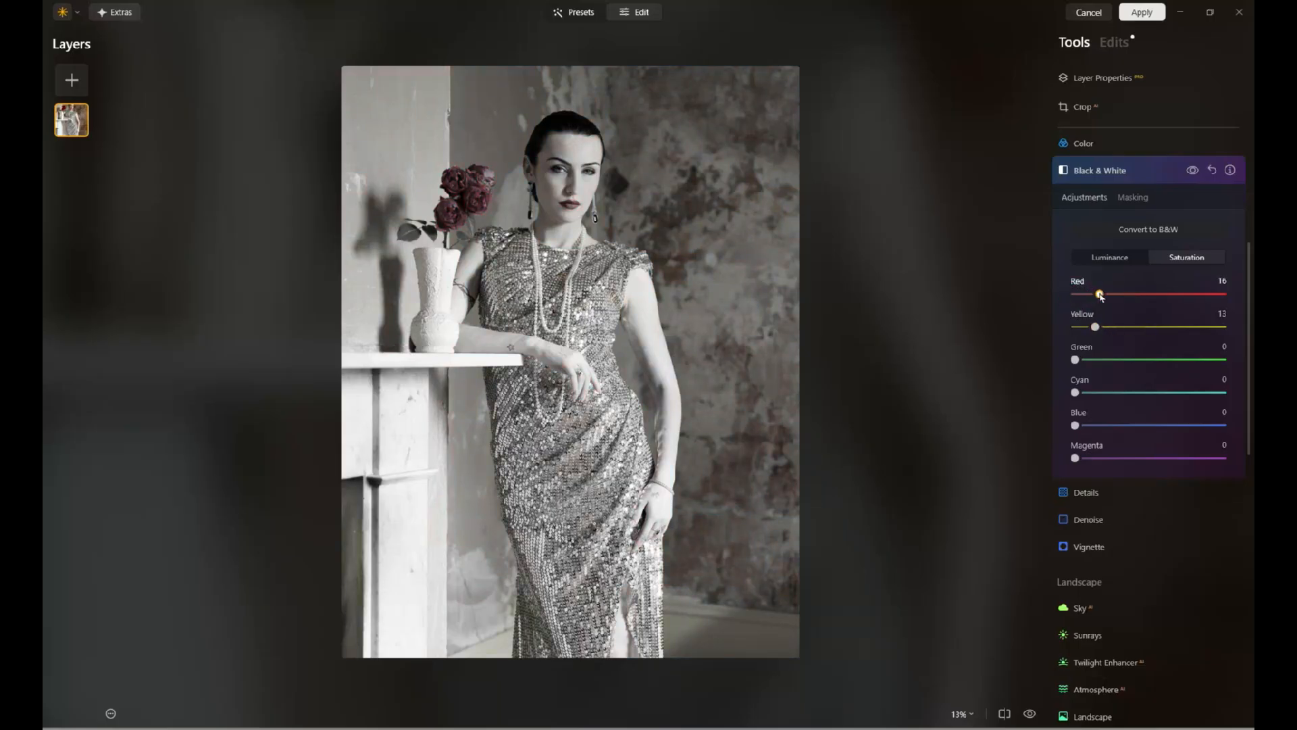
left_click_drag(1074, 359, 1106, 458)
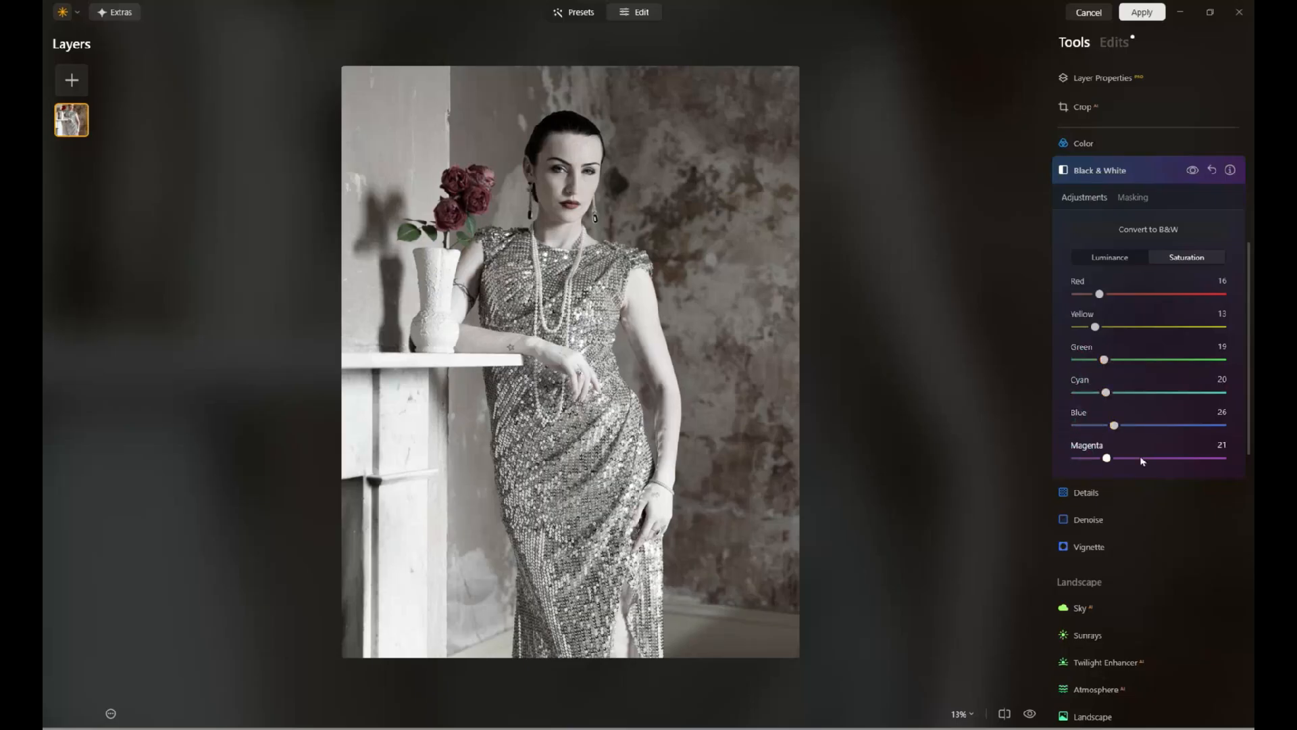
Step: Fine-tune the Black & White conversion's reds, setting Red luminance to 69 and Red saturation to 13
left_click(1114, 260)
mouse_move(1211, 293)
left_mouse_down()
mouse_move(1117, 295)
mouse_move(1200, 296)
left_mouse_up()
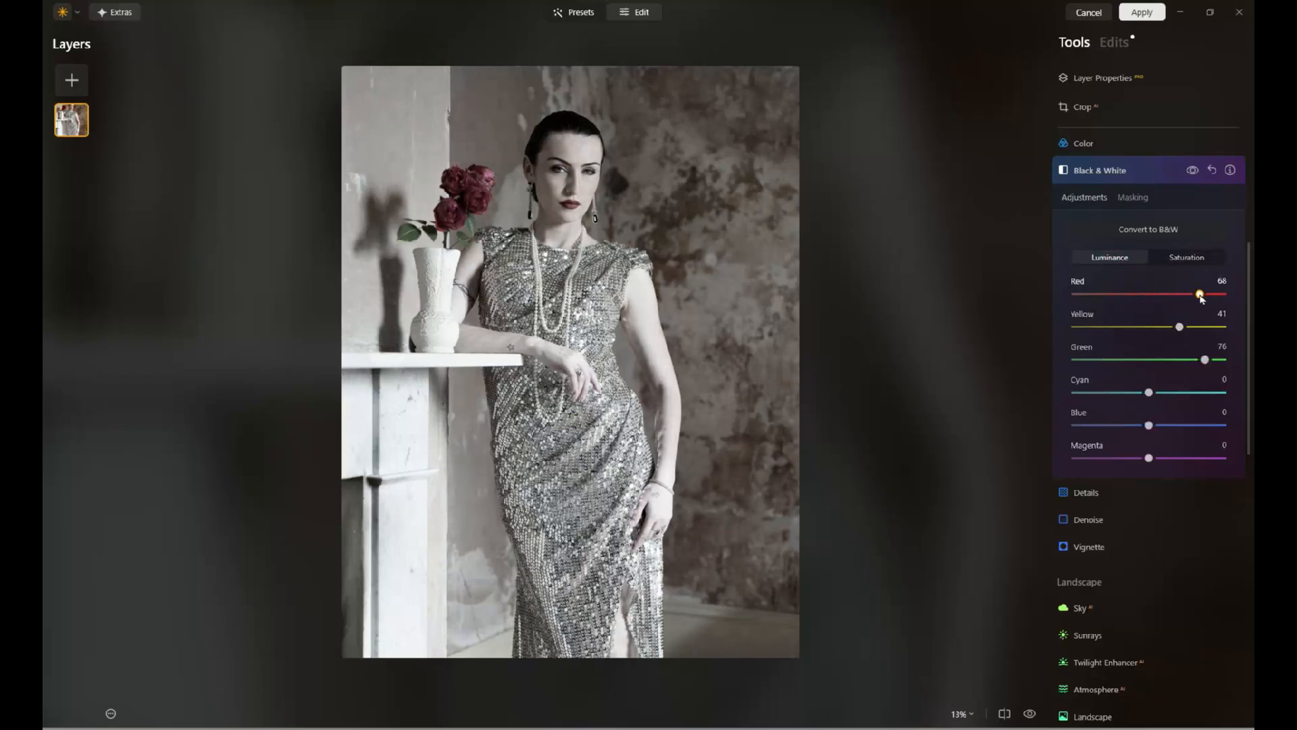
left_click(1185, 258)
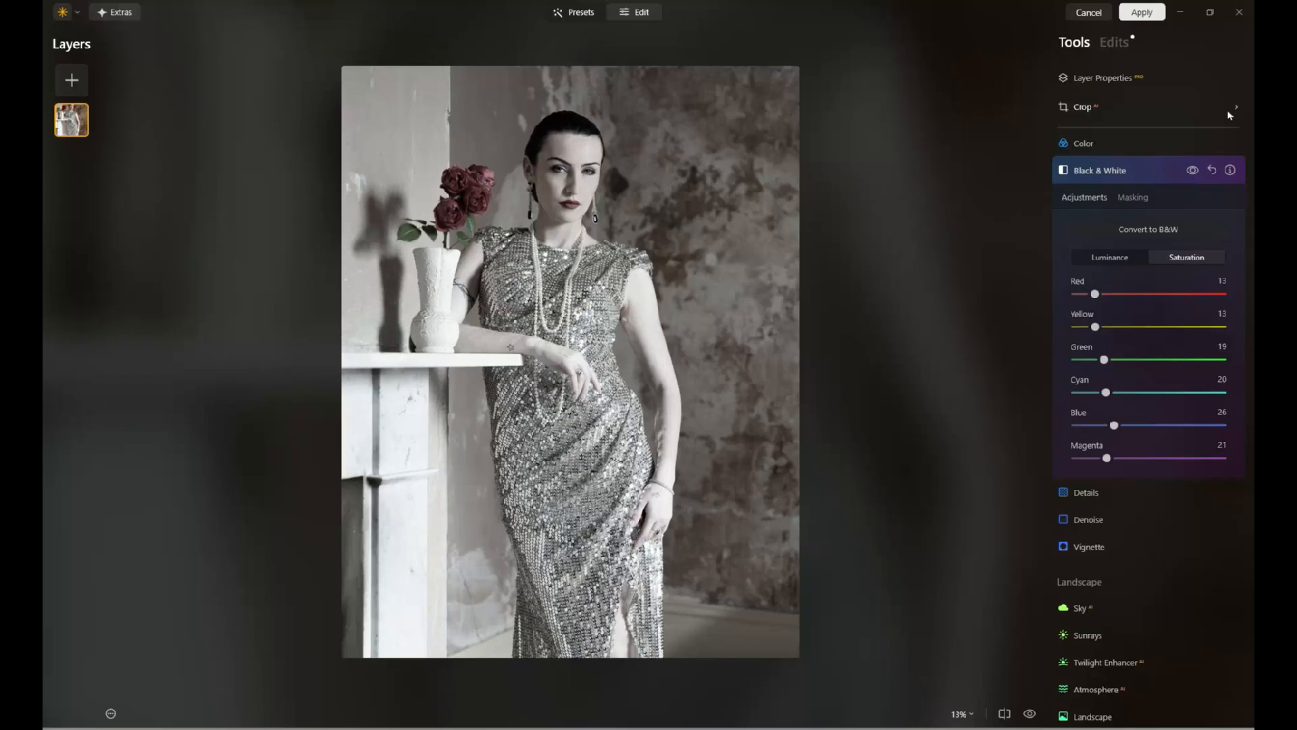
Step: Apply Light Depth with Amount 58, adjust its depth plane in the preview, and set Softness to 36 and Warmth to 0
scroll(1138, 599, "down", 5)
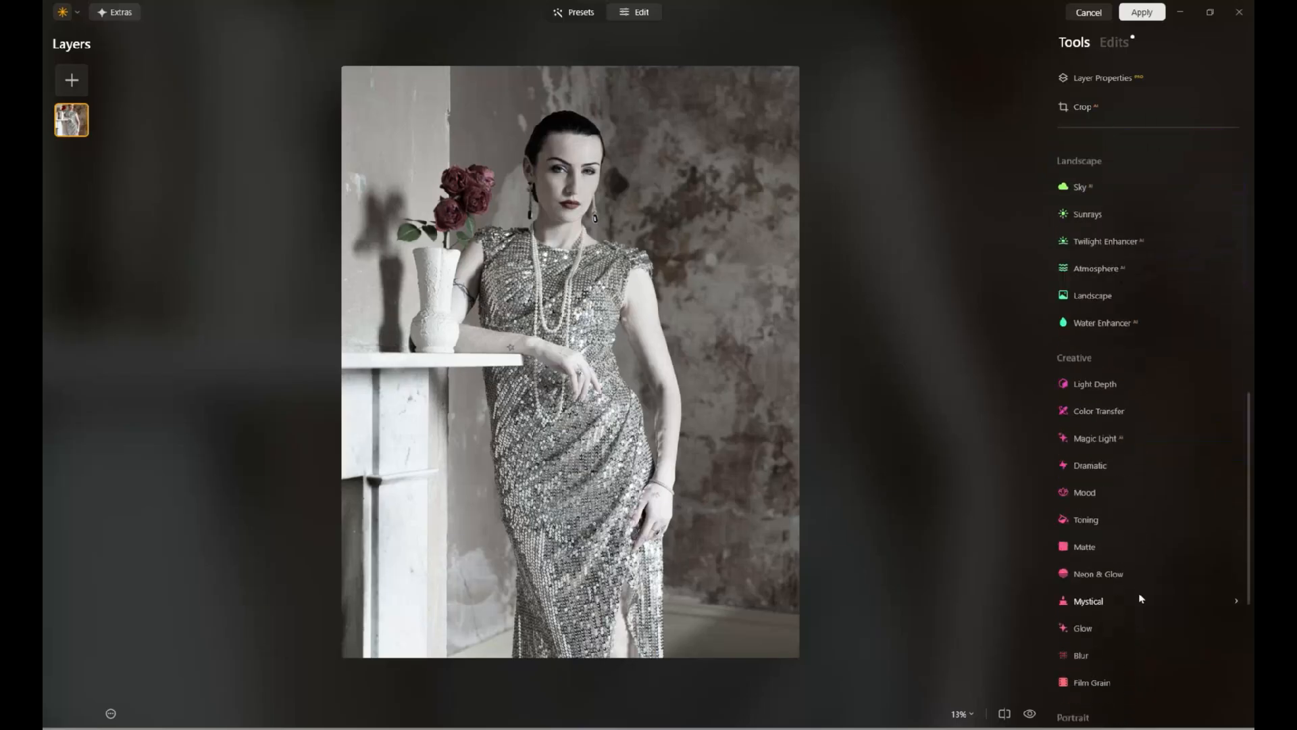
scroll(1140, 598, "down", 3)
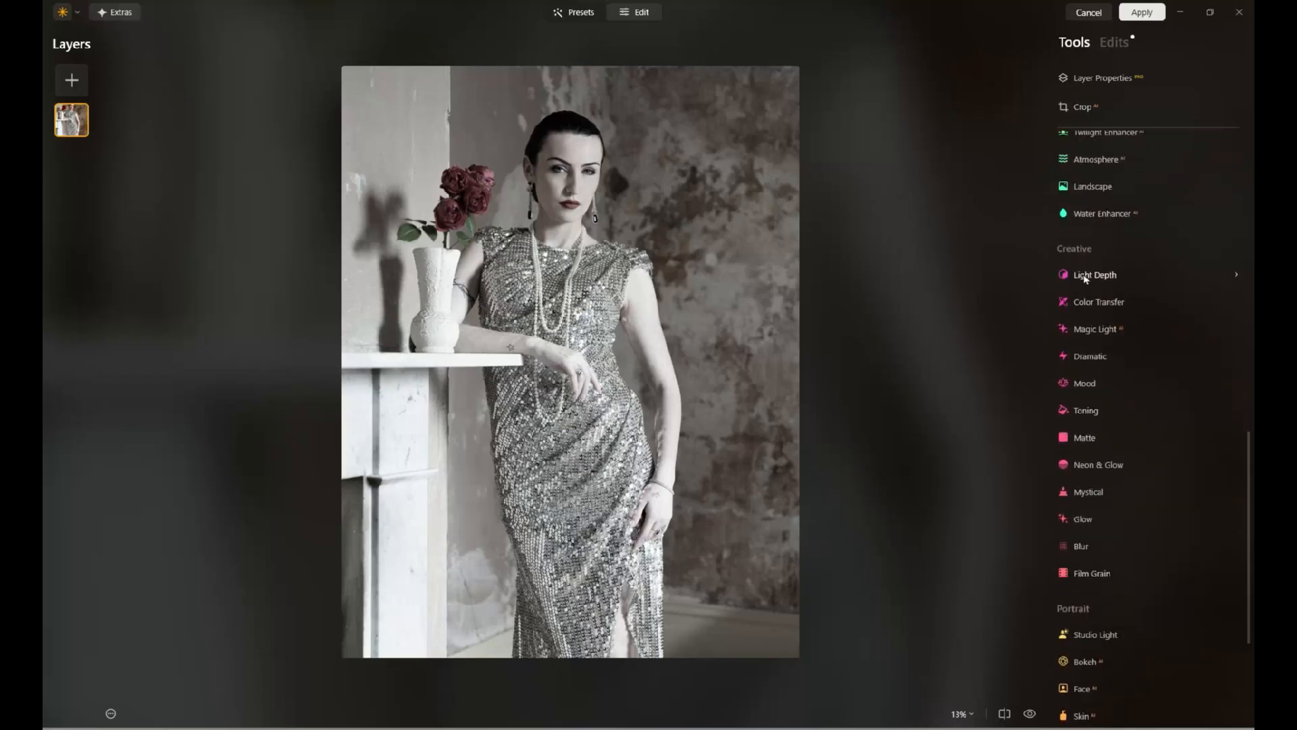
left_click(1232, 275)
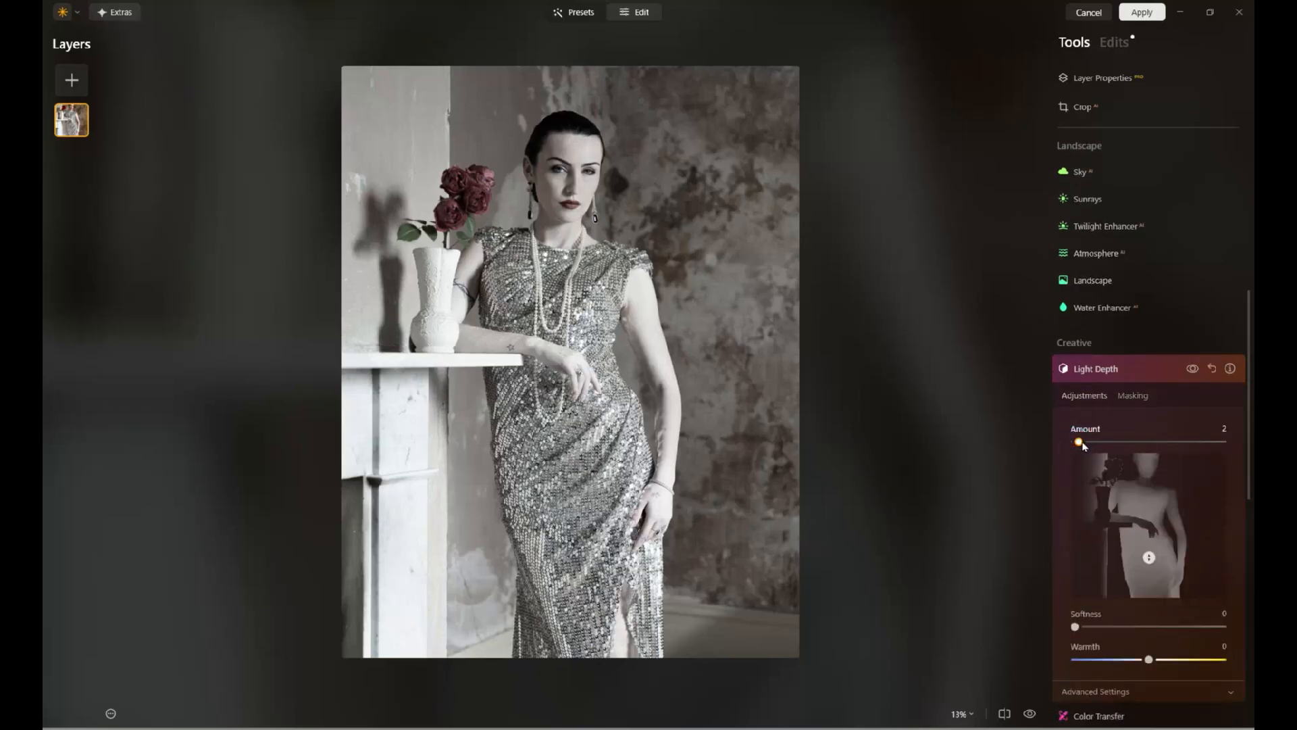
left_click_drag(1075, 442, 1161, 450)
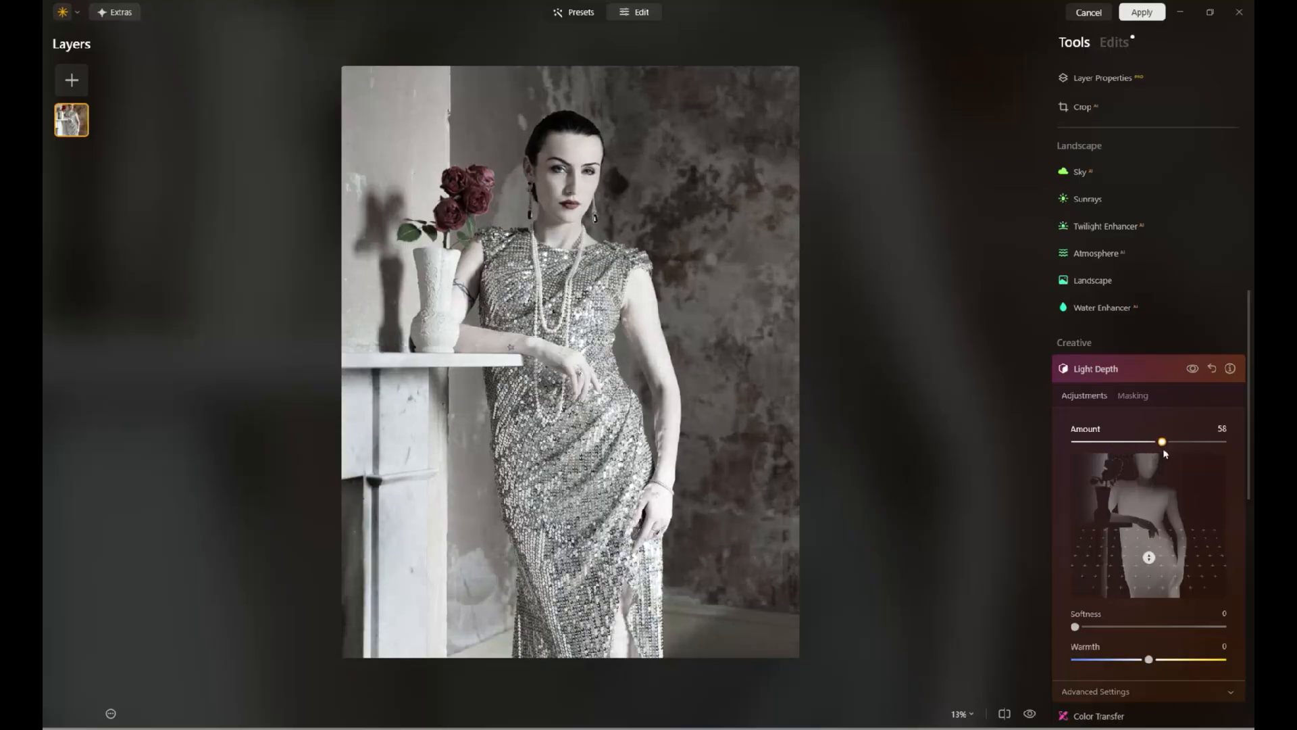
mouse_move(1149, 518)
left_mouse_down()
mouse_move(1148, 489)
mouse_move(1153, 551)
mouse_move(1152, 522)
mouse_move(1152, 534)
left_mouse_up()
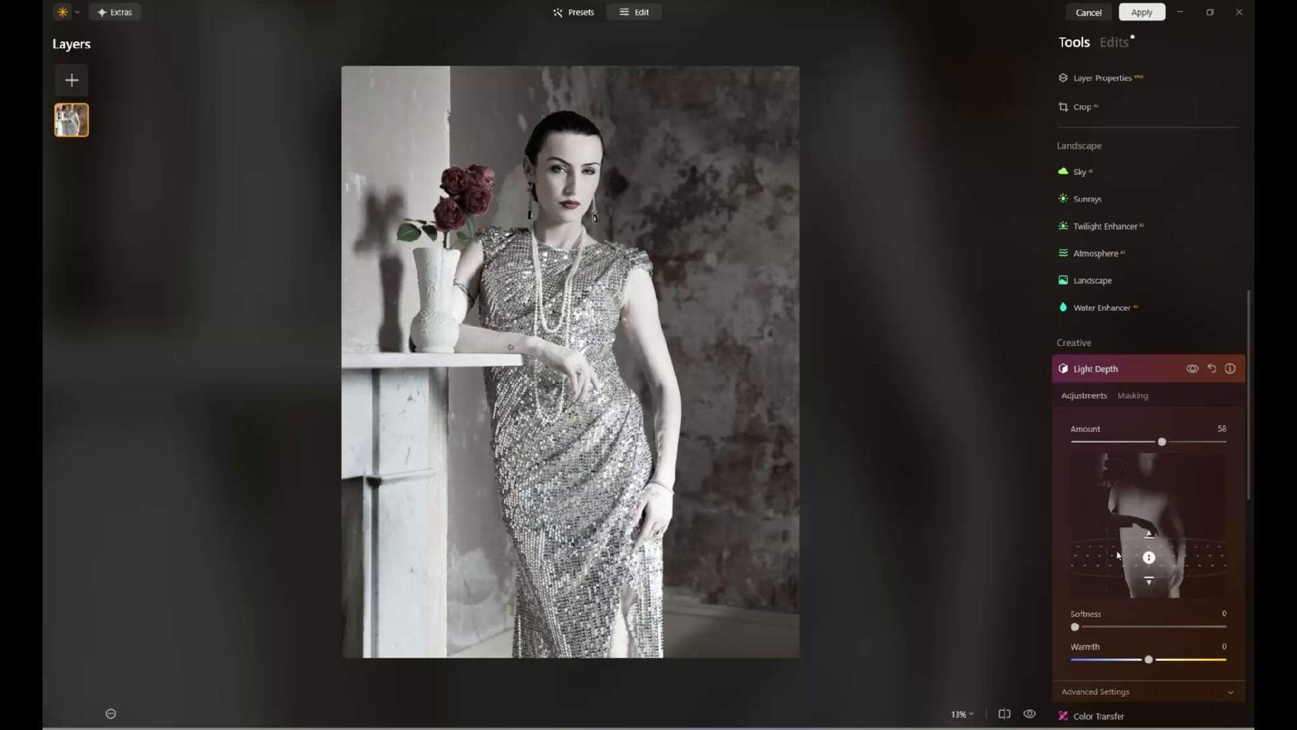
left_click_drag(1075, 626, 1153, 668)
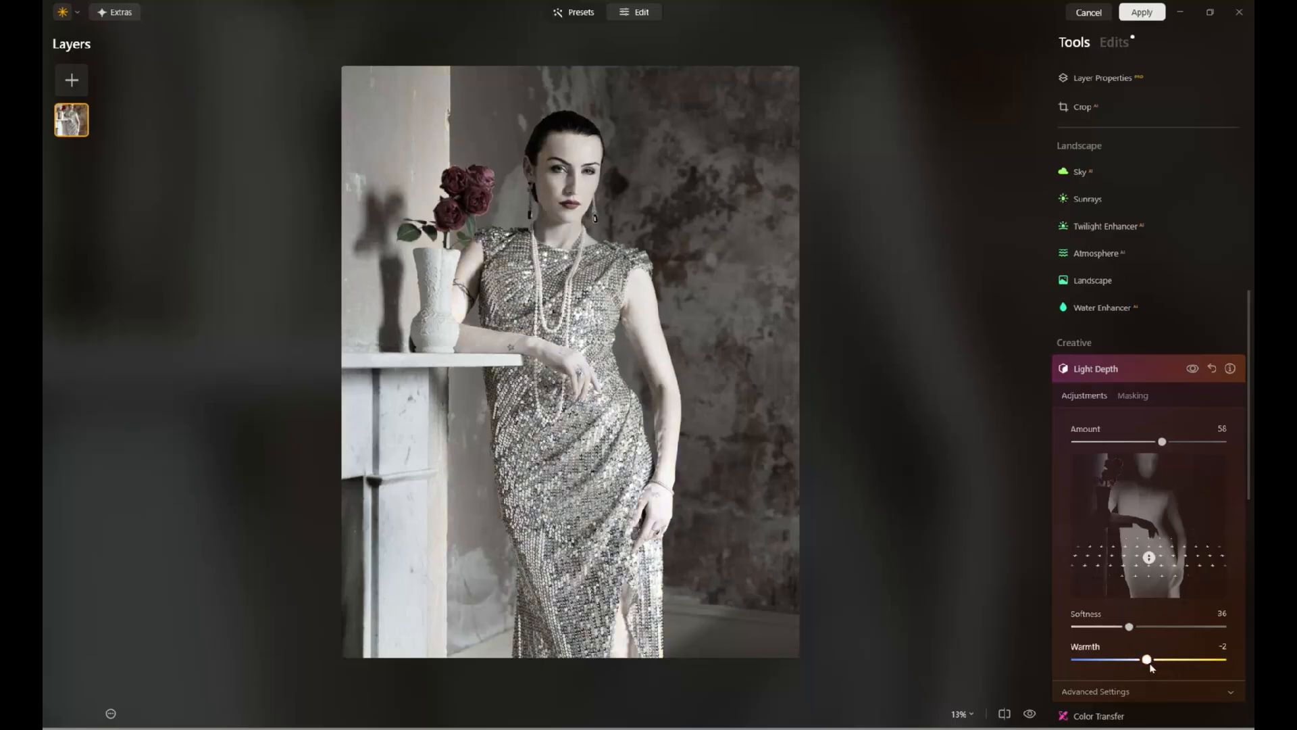
double_click(1147, 660)
Step: Prepare the Magic Light tool with Intensity 5 and an Add brush of size 24
scroll(1115, 581, "down", 3)
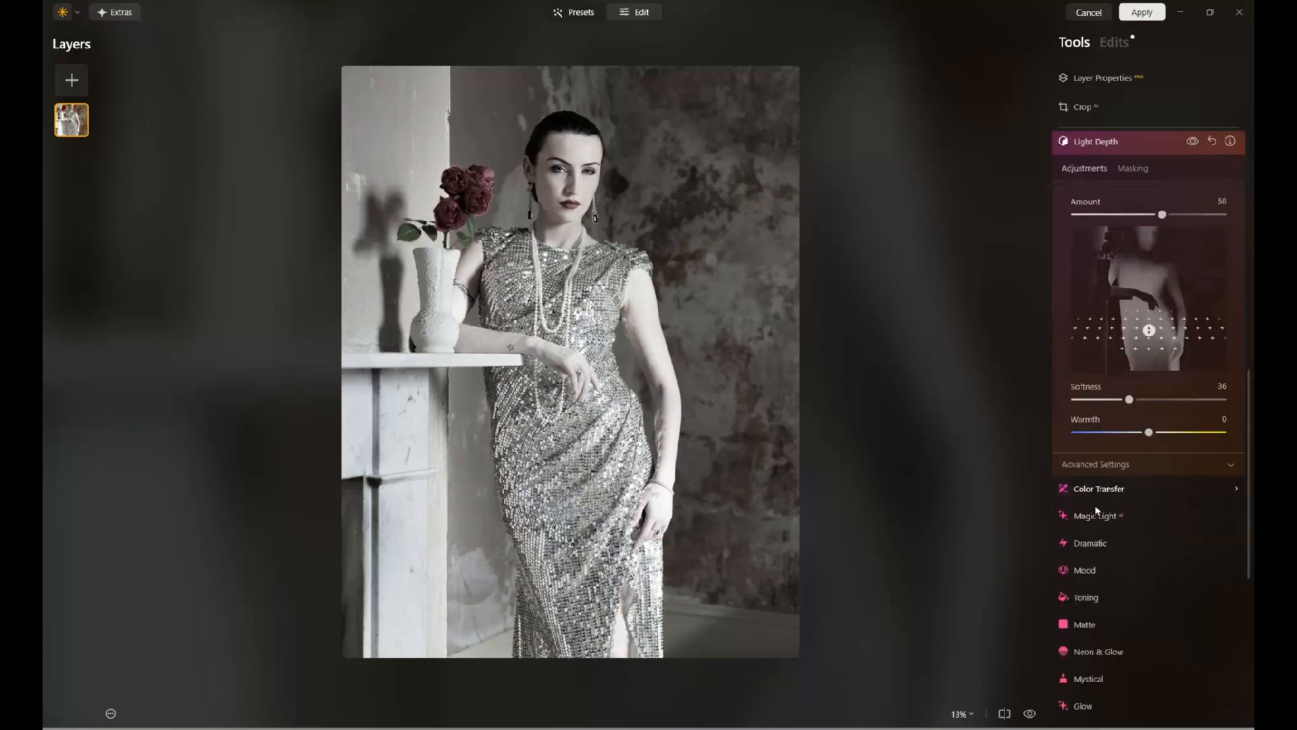
left_click(1234, 516)
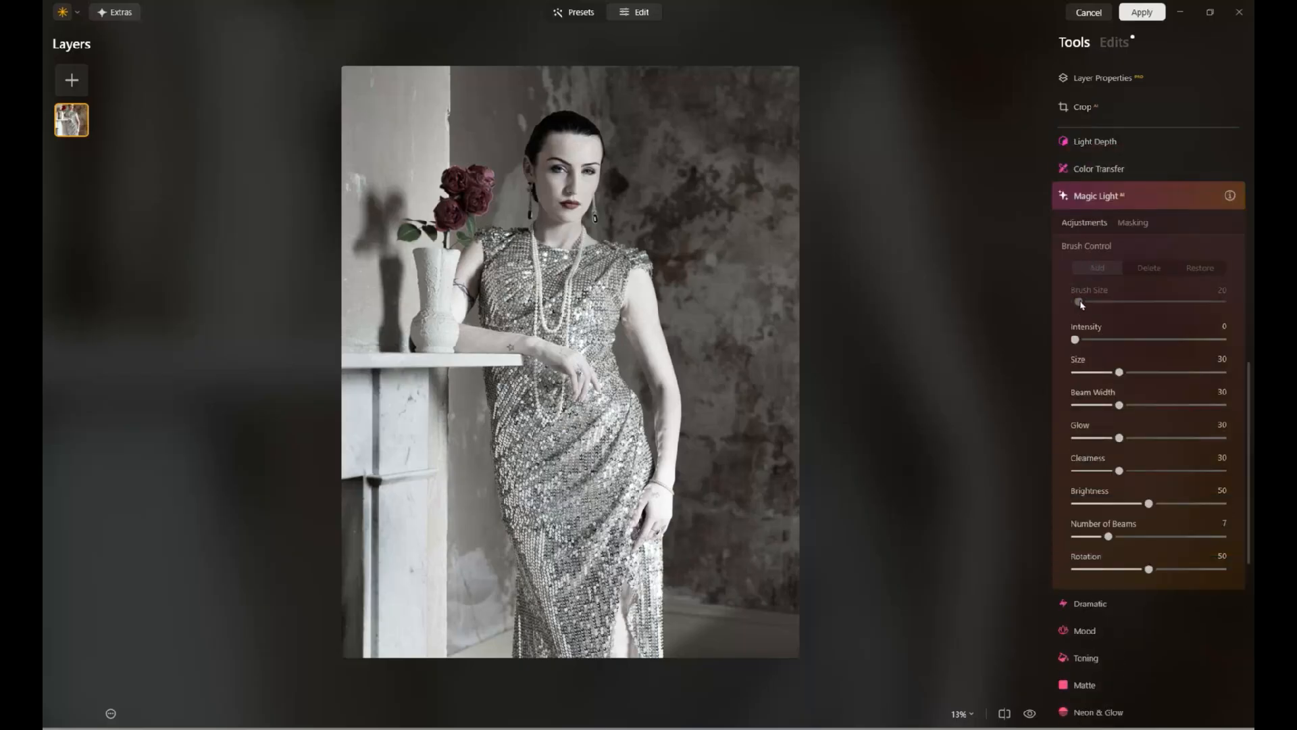
mouse_move(1074, 339)
left_mouse_down()
mouse_move(1116, 305)
mouse_move(1080, 302)
left_mouse_up()
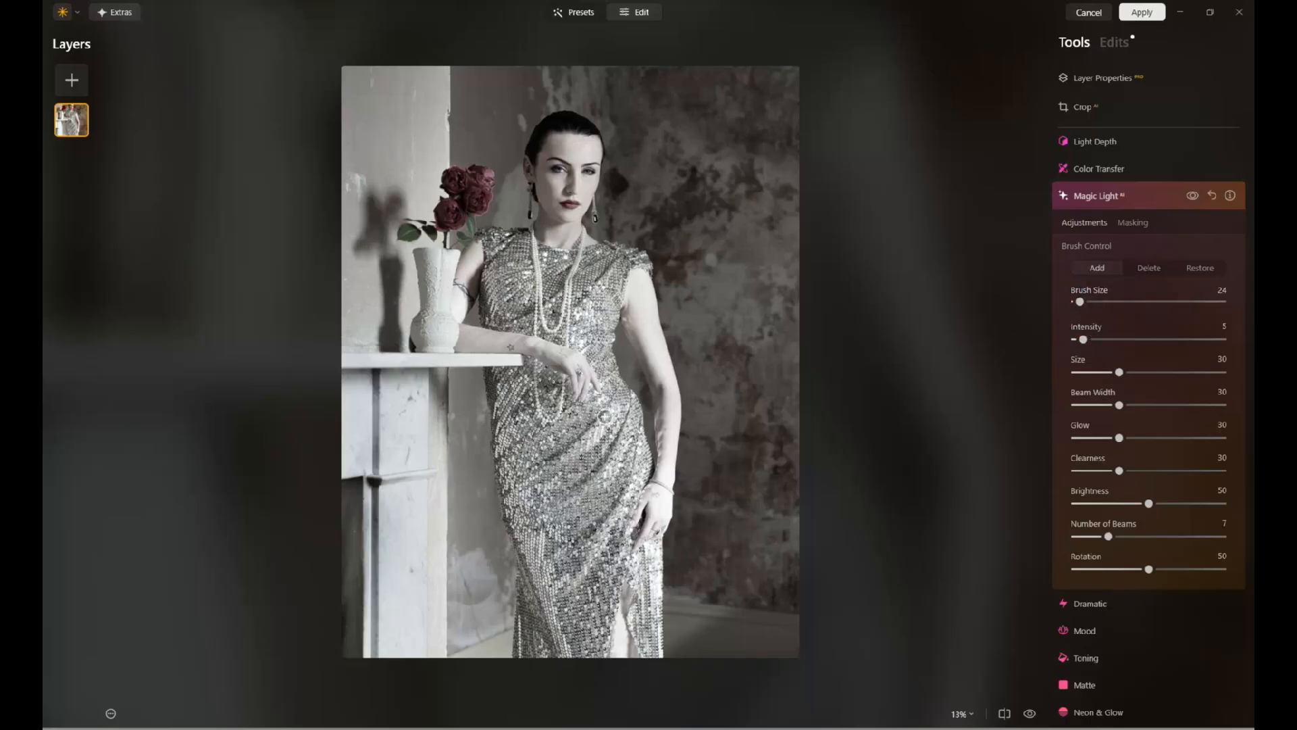
Step: Add five Magic Light spots across the sequined dress and set Intensity to 27
left_click(604, 419)
left_click(597, 318)
left_click(511, 288)
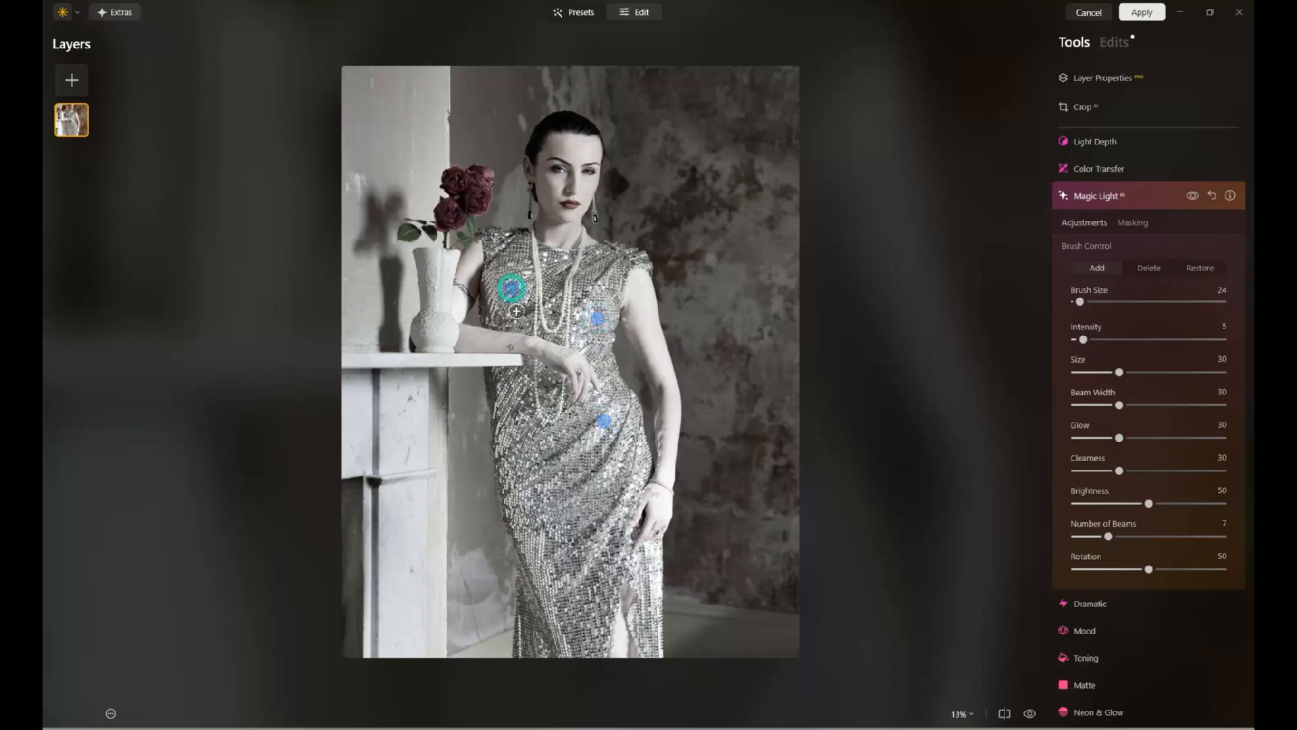
left_click(527, 511)
left_click(554, 607)
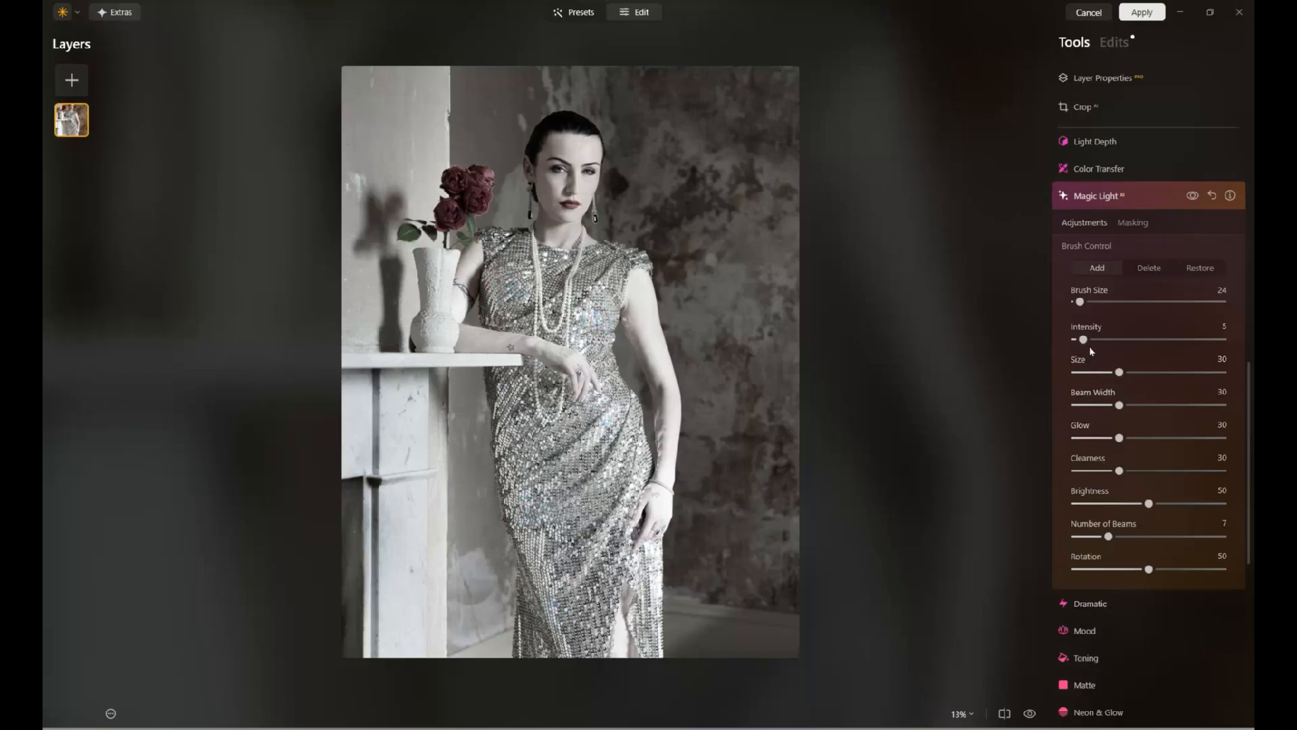
left_click_drag(1085, 340, 1119, 344)
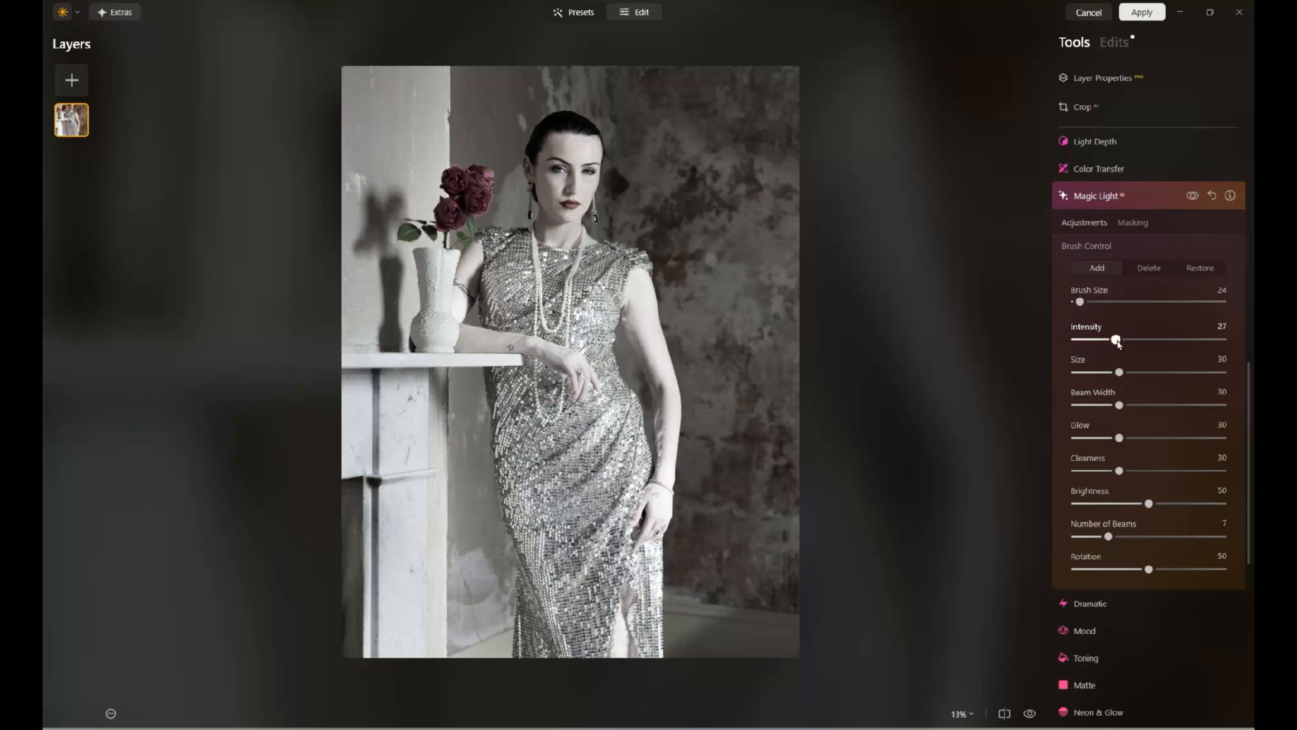
Step: Apply the Dramatic effect to the portrait with Amount 40
left_click(1129, 605)
left_click_drag(1075, 296, 1136, 304)
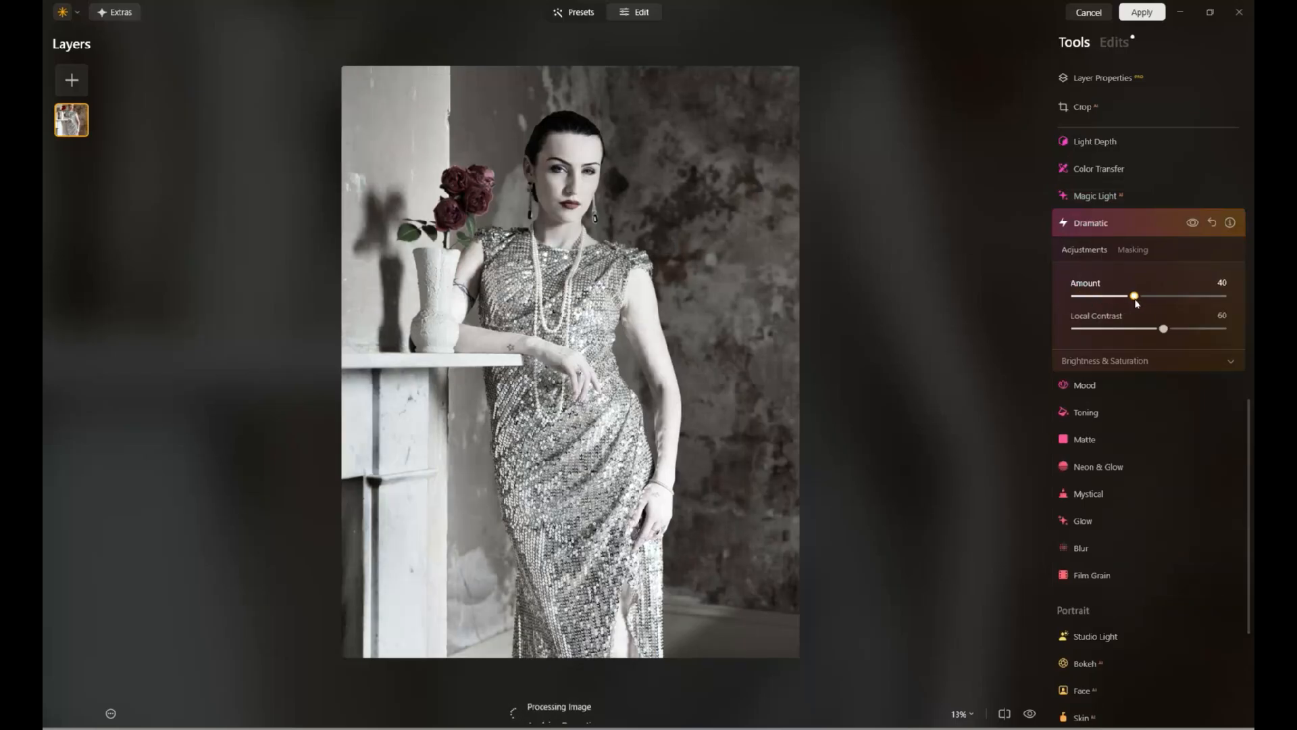
Step: Reset the Black & White adjustment, remove it from the list of applied edits, and review the remaining edits
left_click(1115, 46)
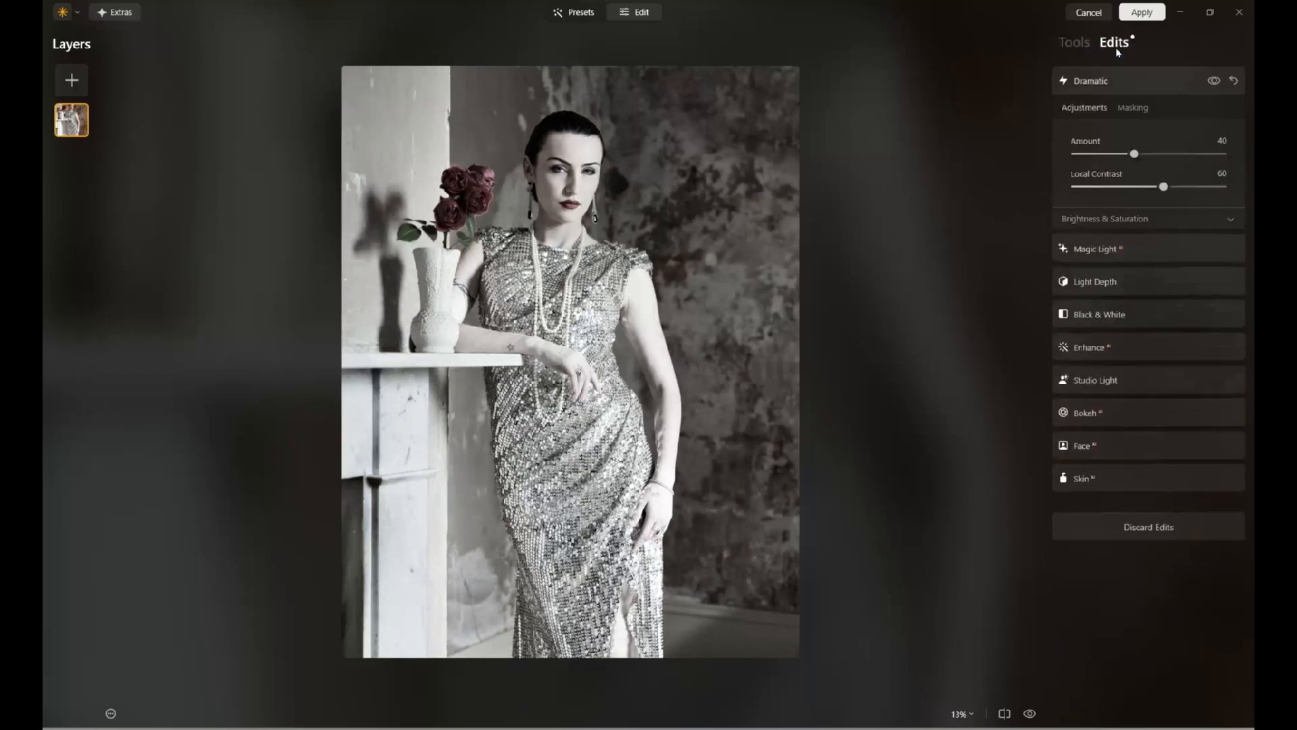
left_click(1179, 316)
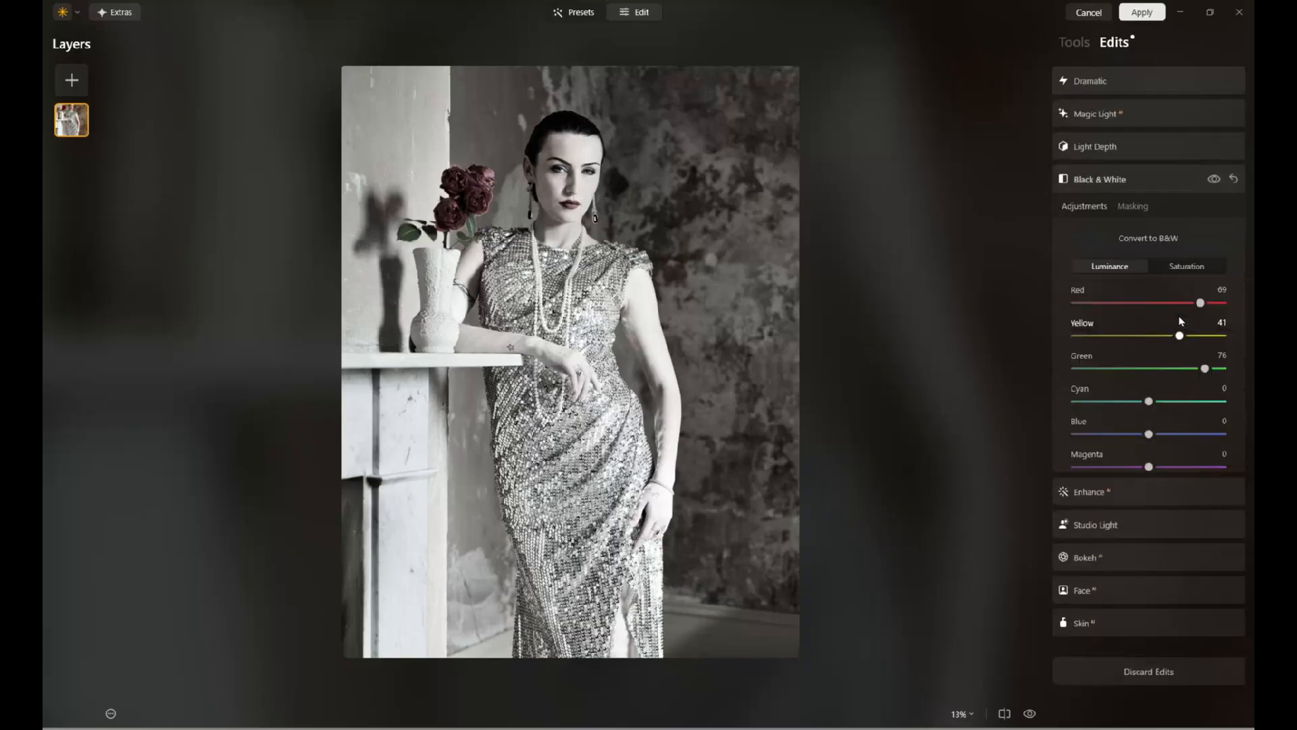
left_click(1233, 179)
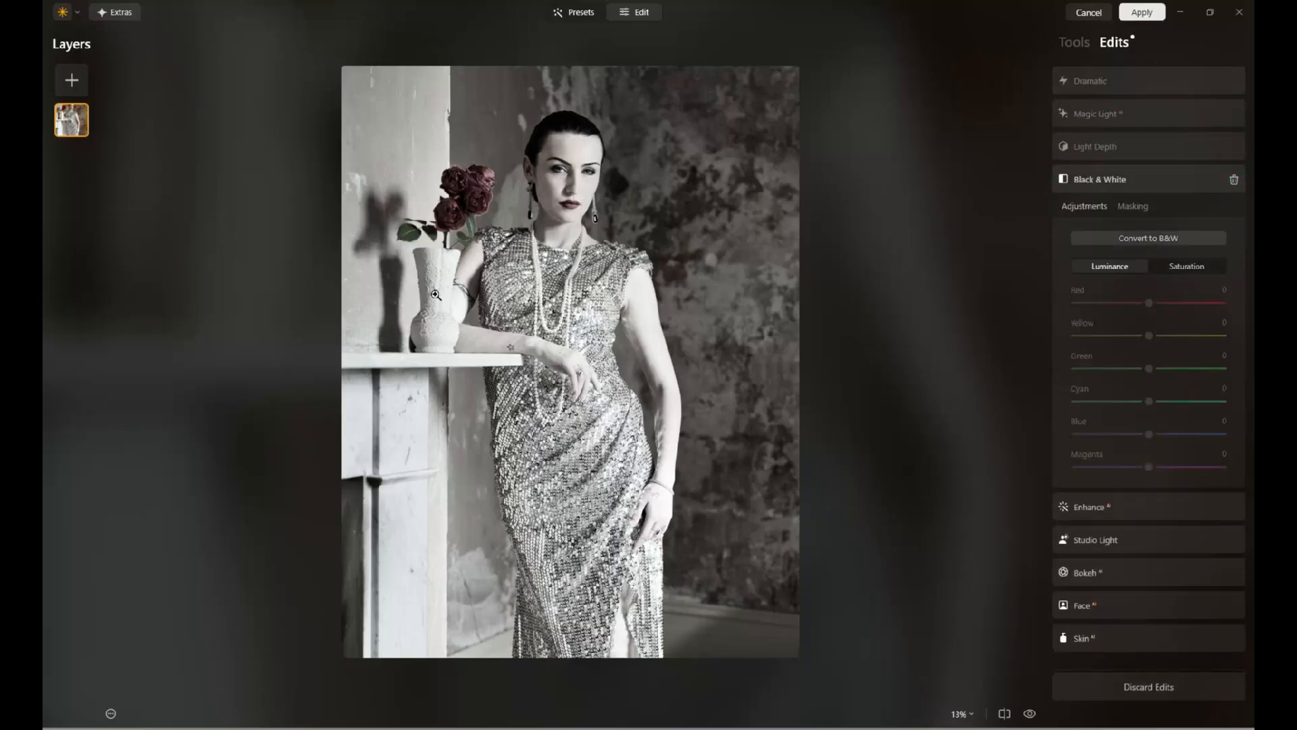
left_click(1233, 180)
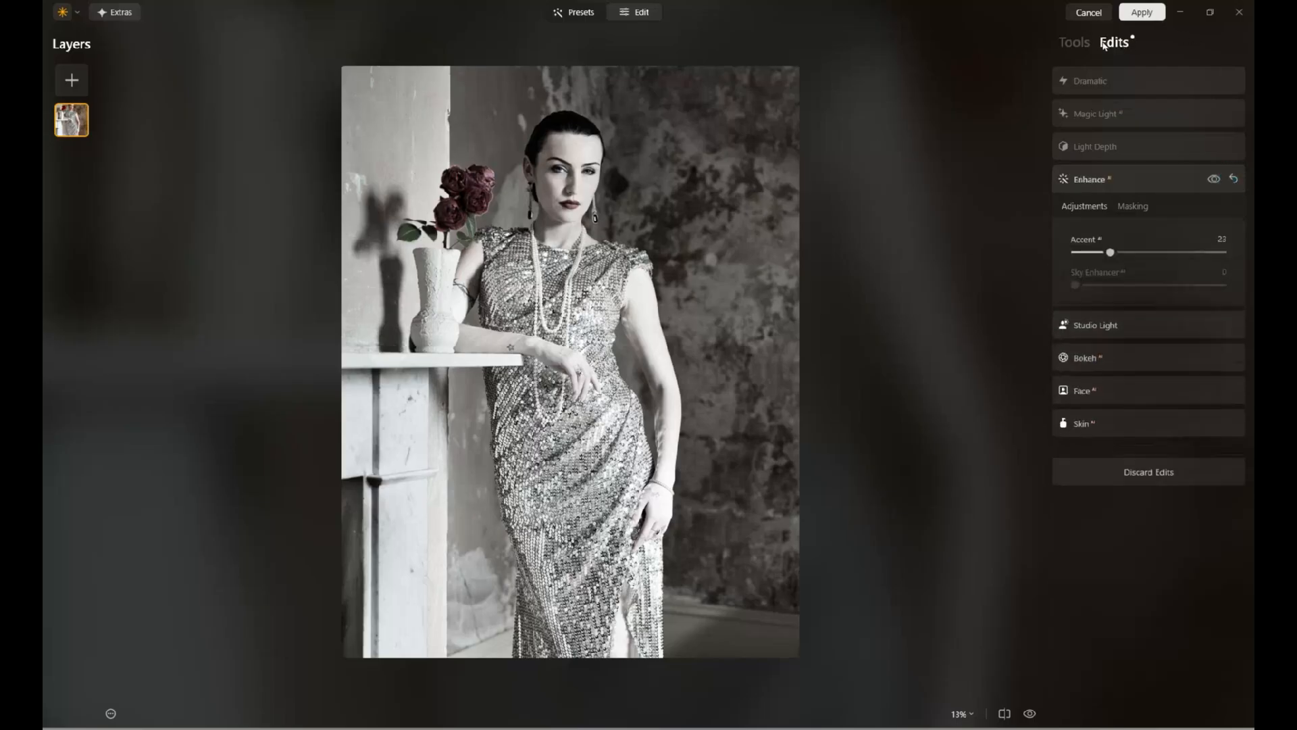
left_click(1081, 43)
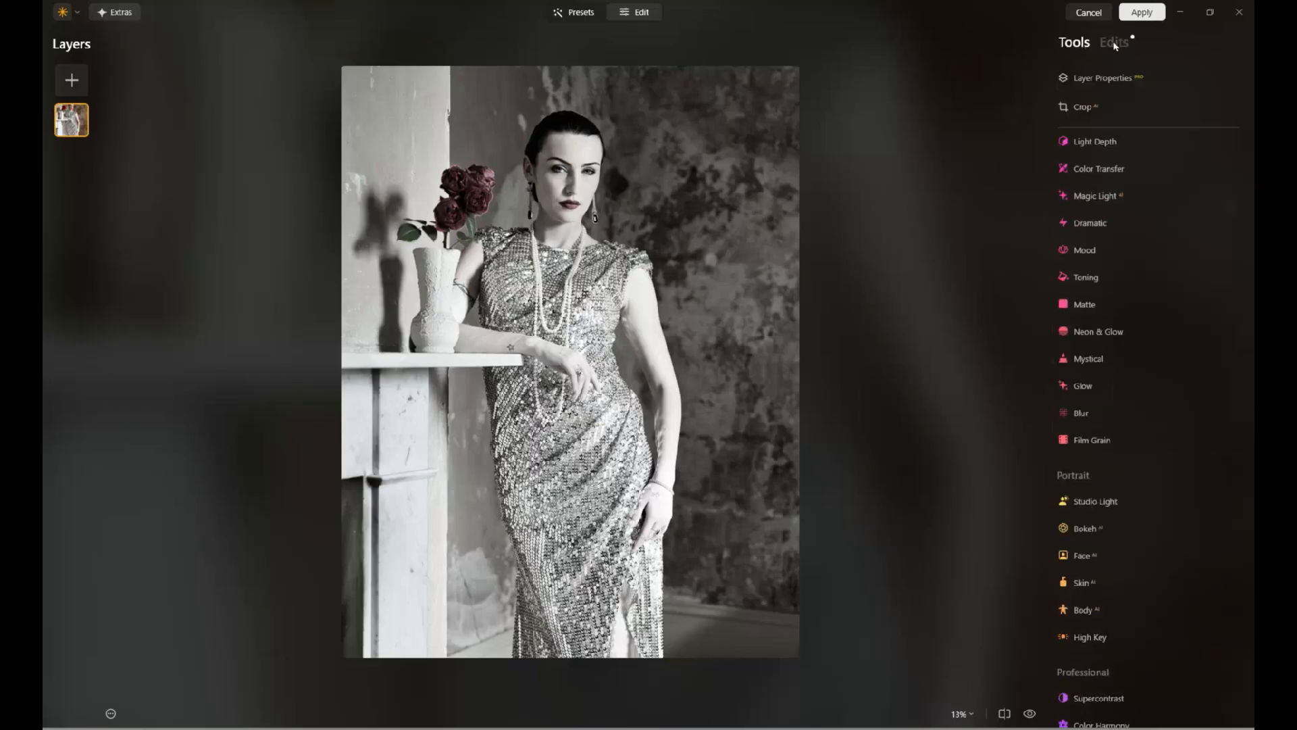
left_click(1114, 43)
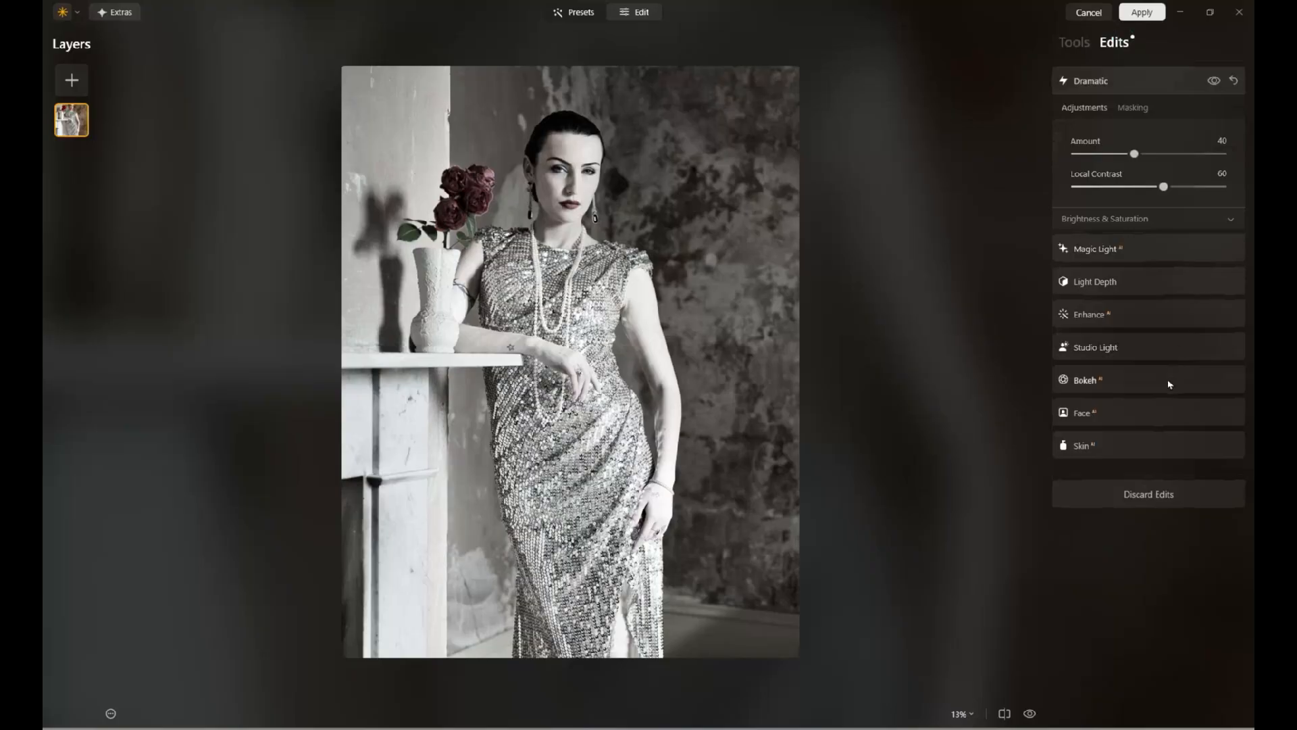
Step: Set the Dramatic effect's Amount to 31 and slightly lower its Local Contrast
left_click(1075, 42)
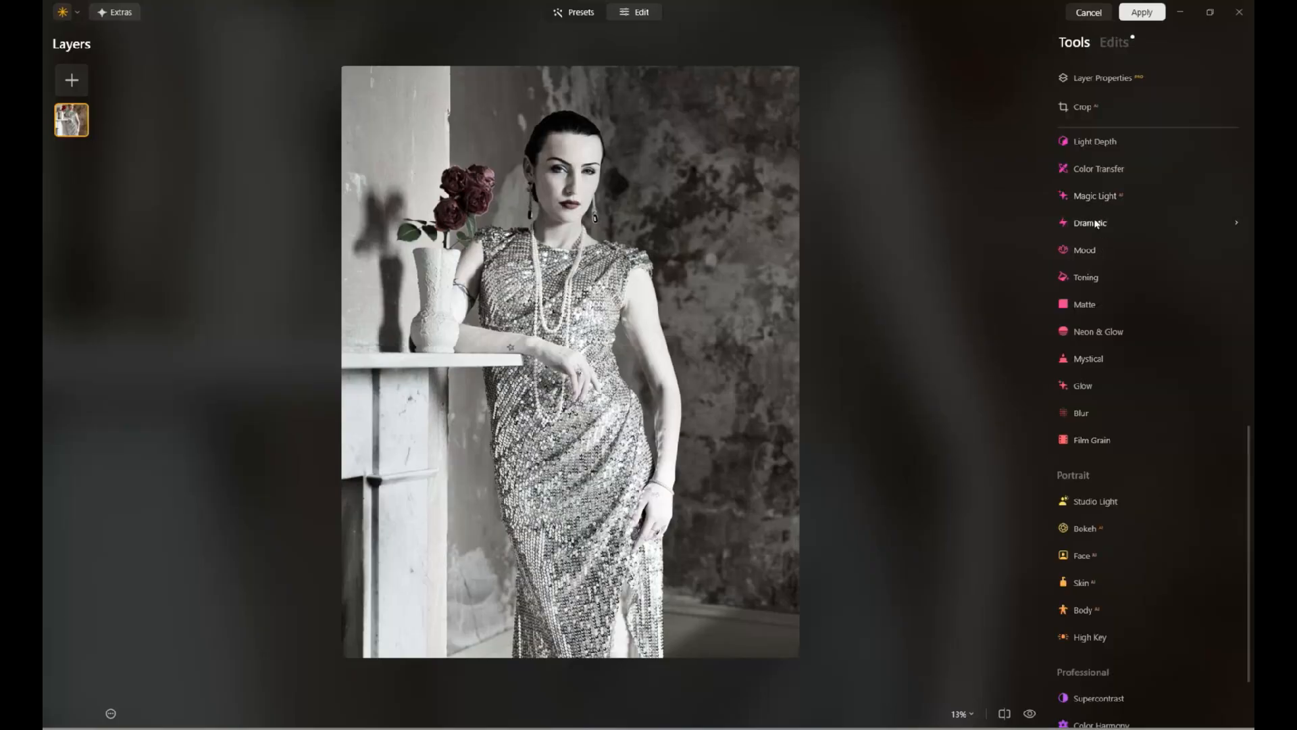
left_click(1094, 221)
left_click_drag(1075, 295, 1126, 300)
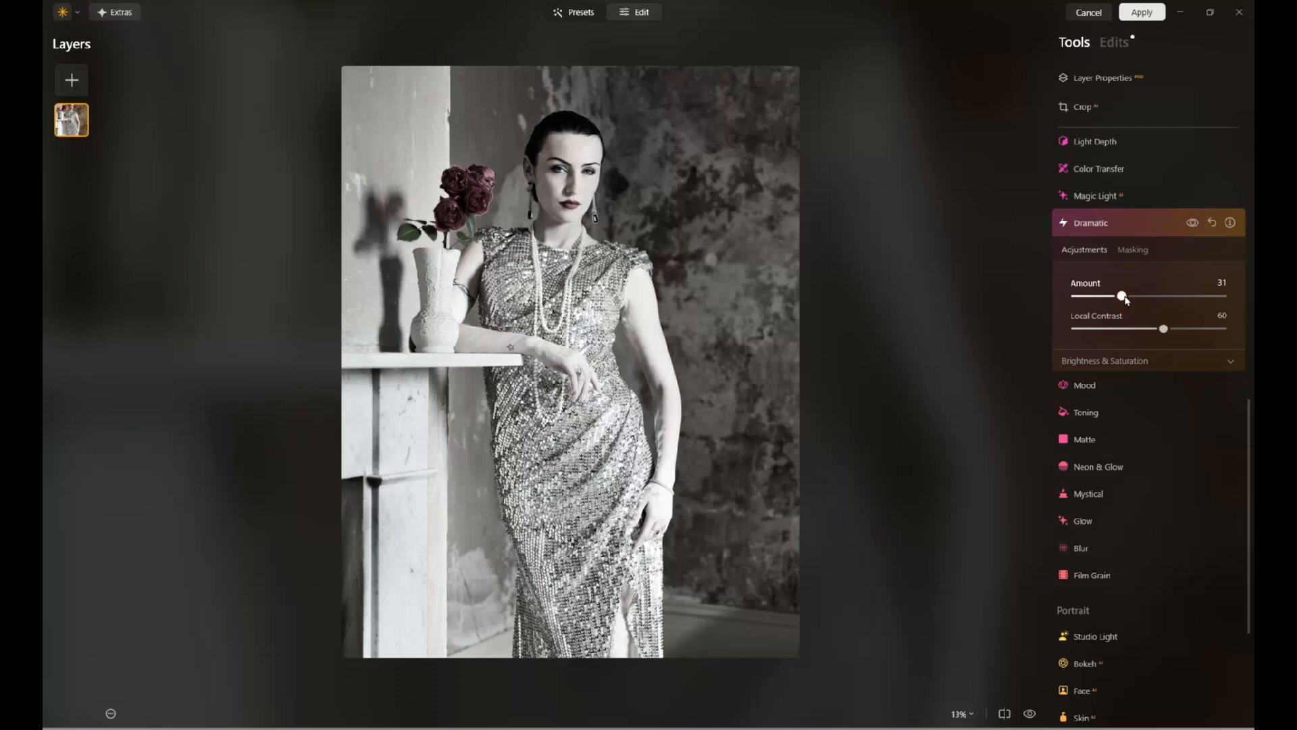
mouse_move(1163, 329)
left_mouse_down()
mouse_move(1208, 329)
mouse_move(1123, 330)
mouse_move(1158, 329)
left_mouse_up()
Step: Apply the Long Beach LUT from Cinematic Toning with the Mood tool
left_click(1089, 384)
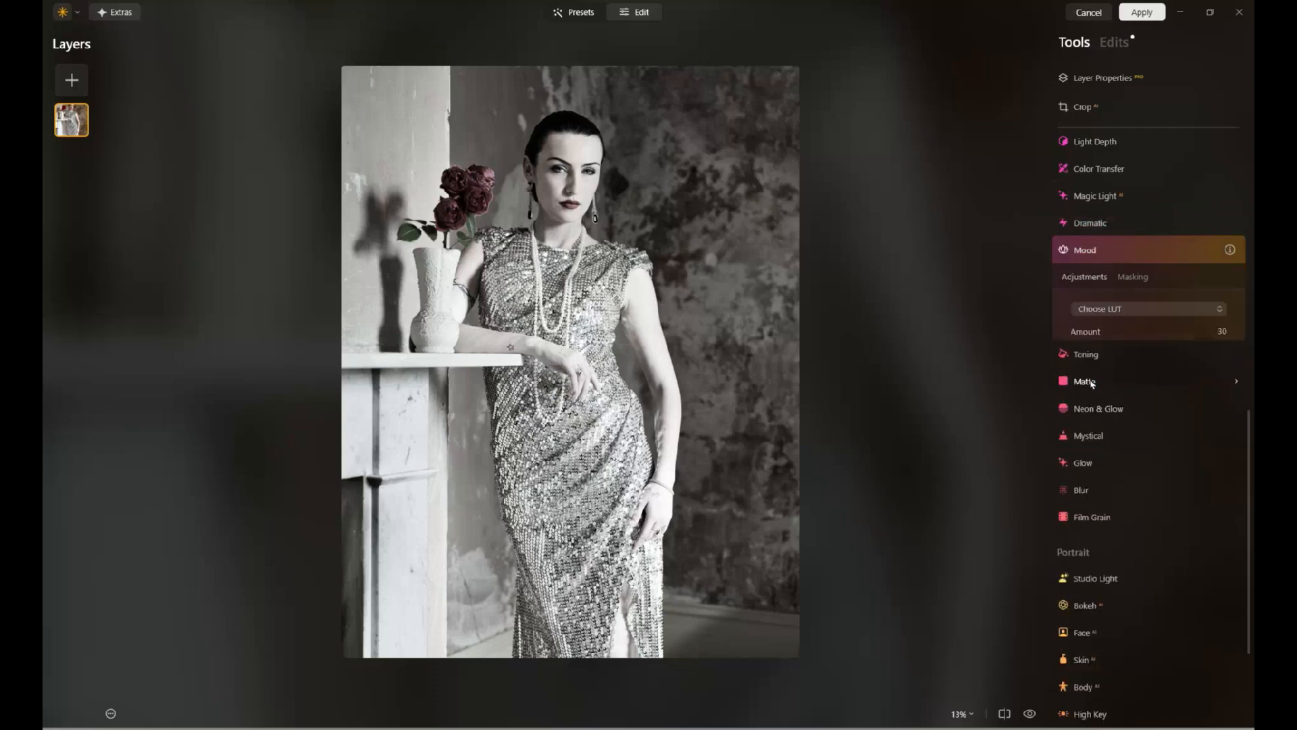
left_click(1110, 311)
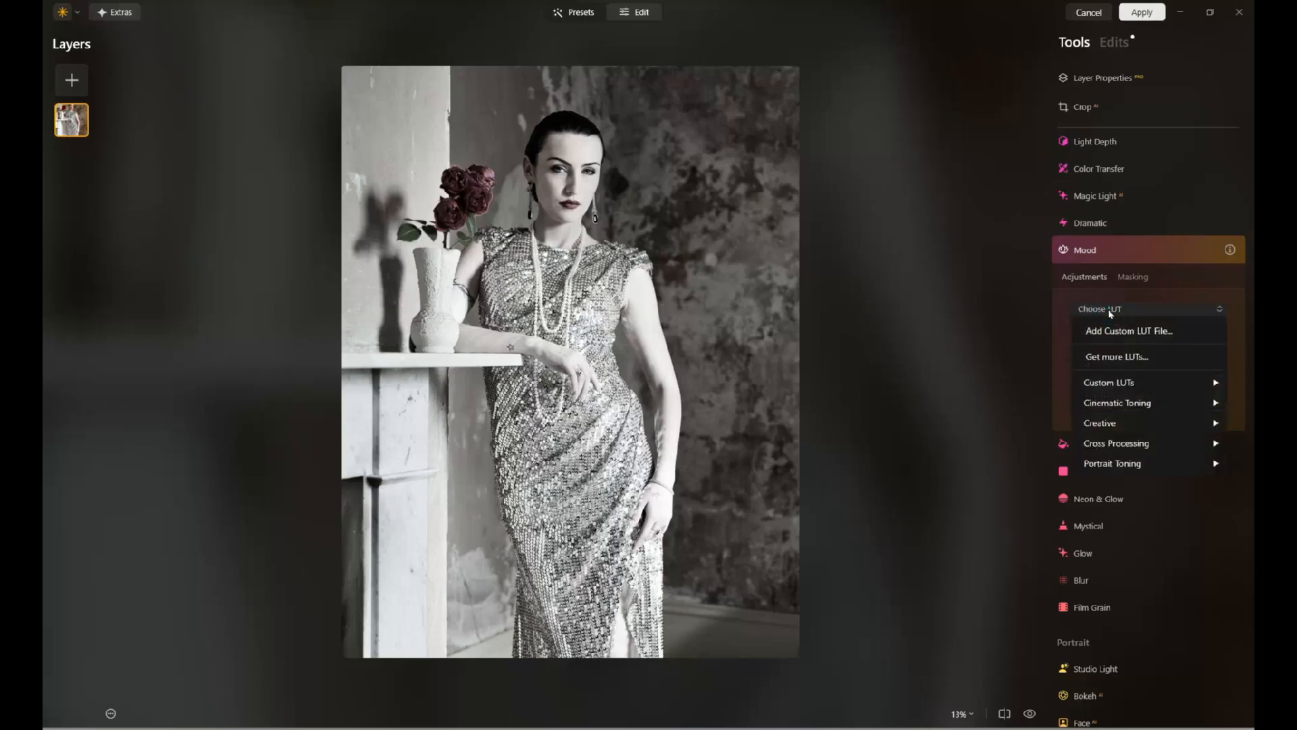
mouse_move(1107, 389)
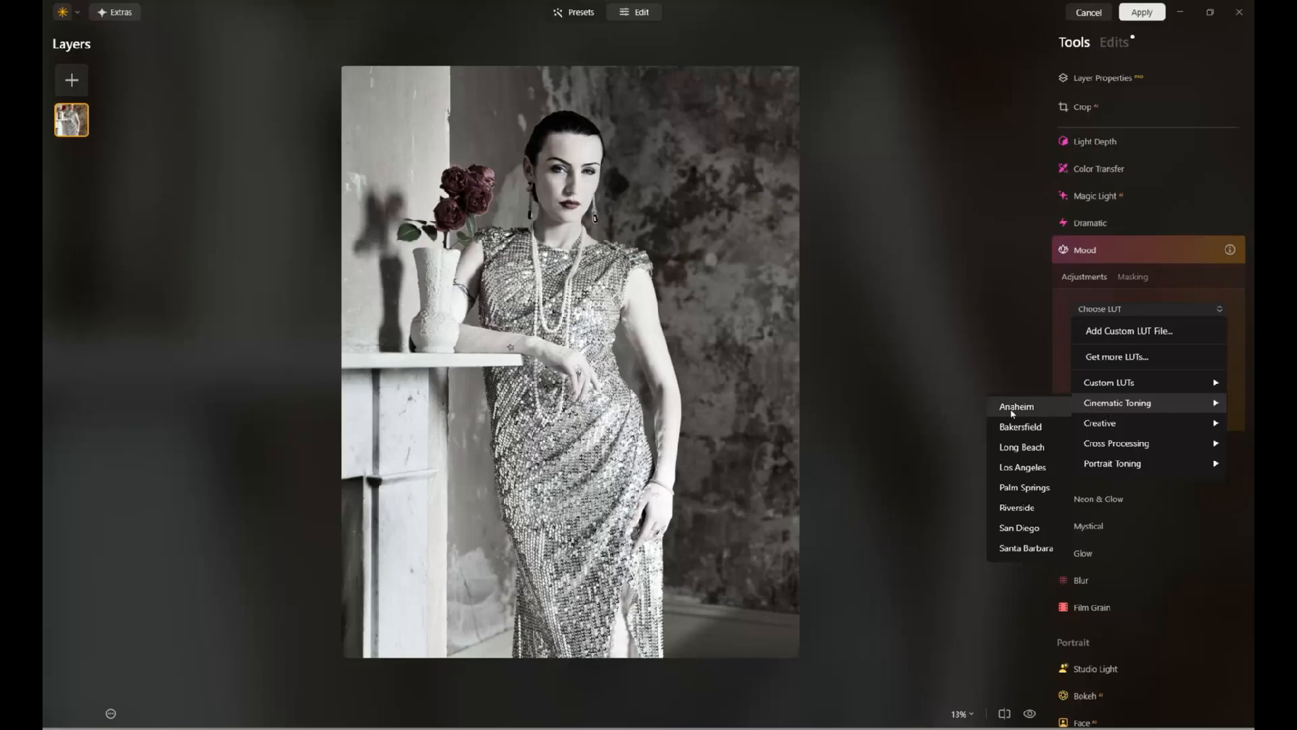
left_click(1011, 448)
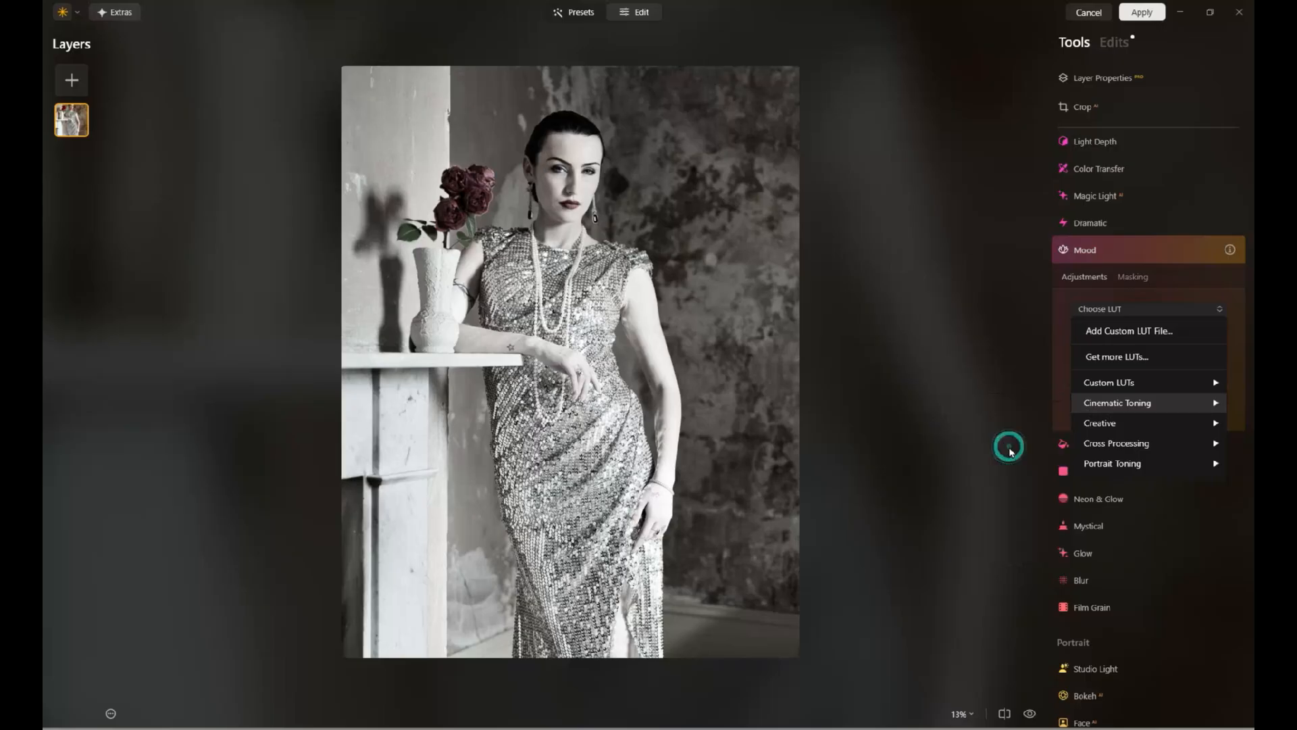
Step: Look through the other LUT categories, keep Long Beach, and set the Mood tool's Amount to 19, Contrast to 75 and Saturation to -70
left_click(1135, 308)
mouse_move(1116, 403)
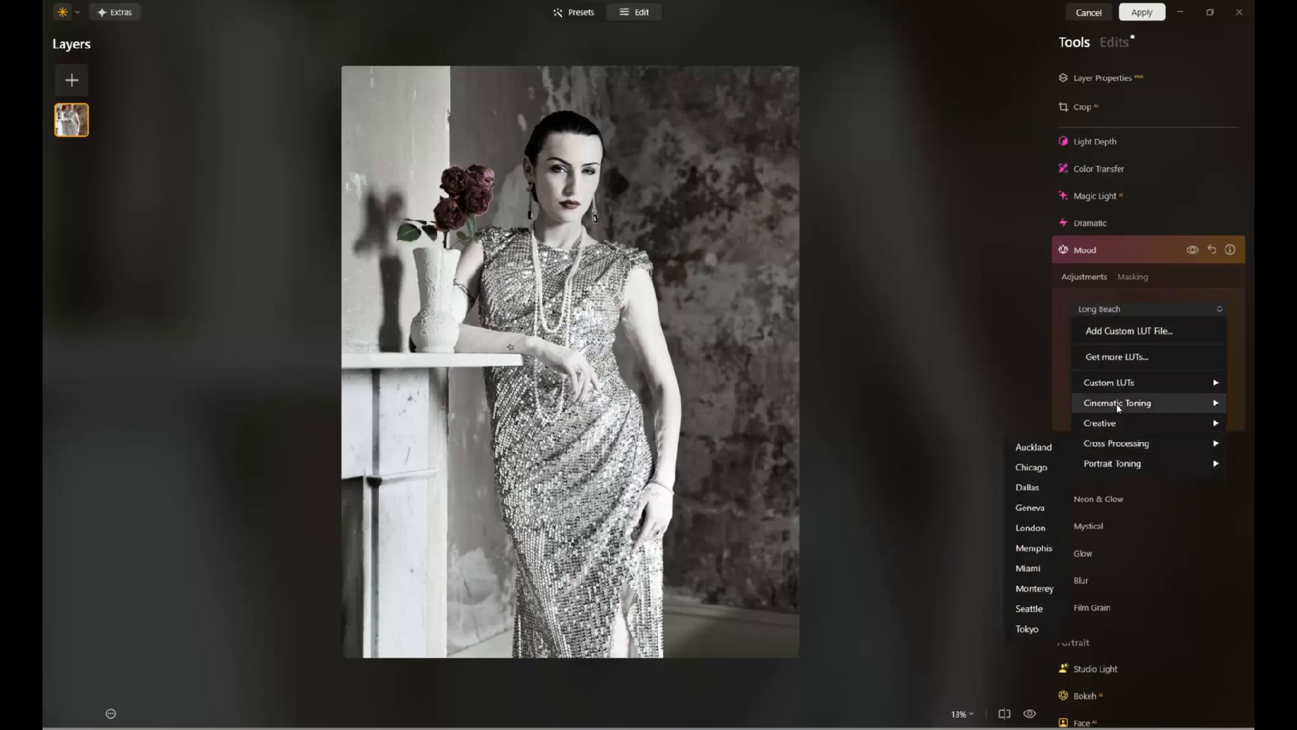
mouse_move(1118, 470)
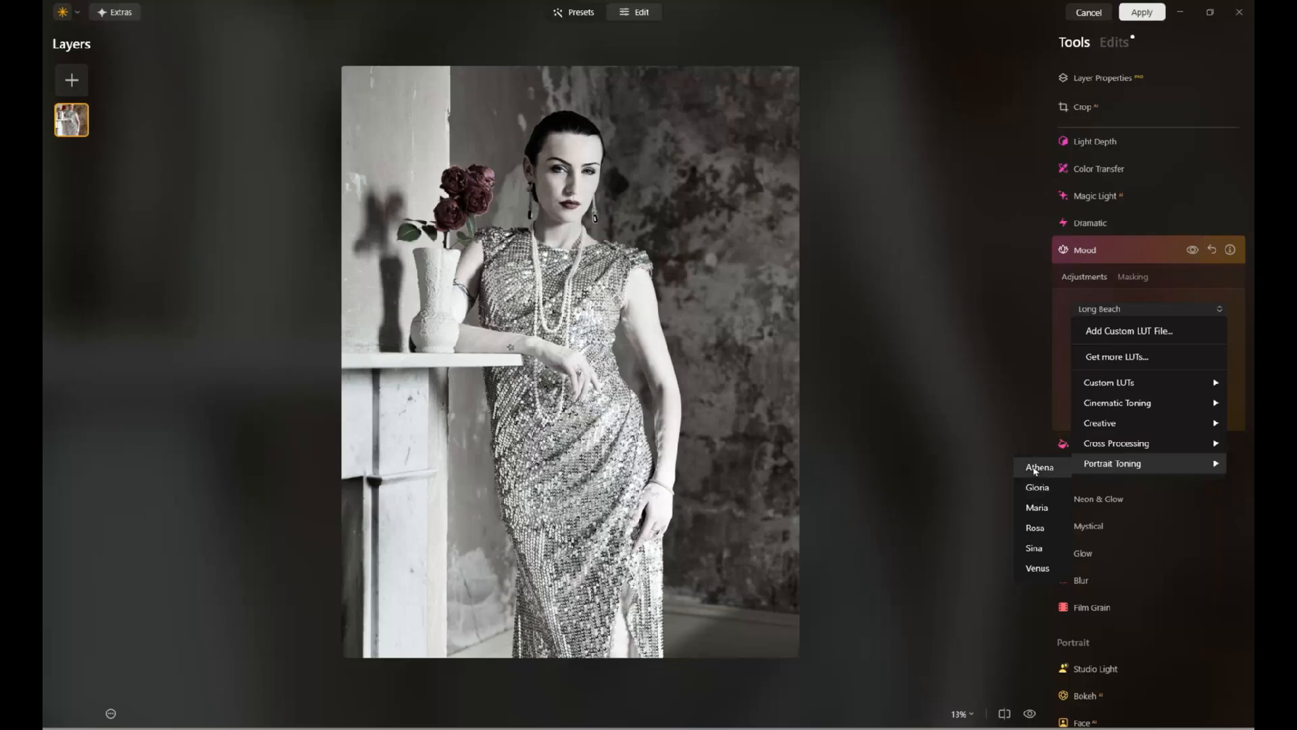
key("Escape")
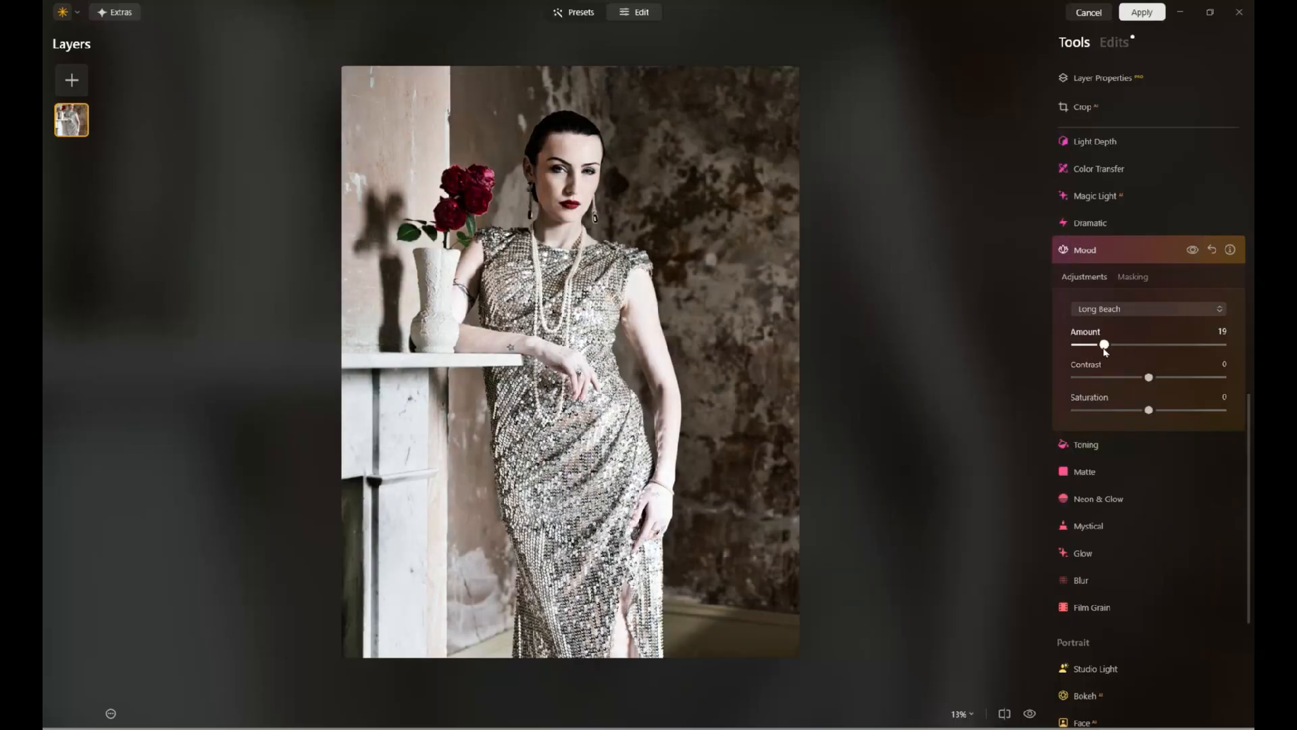
left_click_drag(1149, 377, 1095, 409)
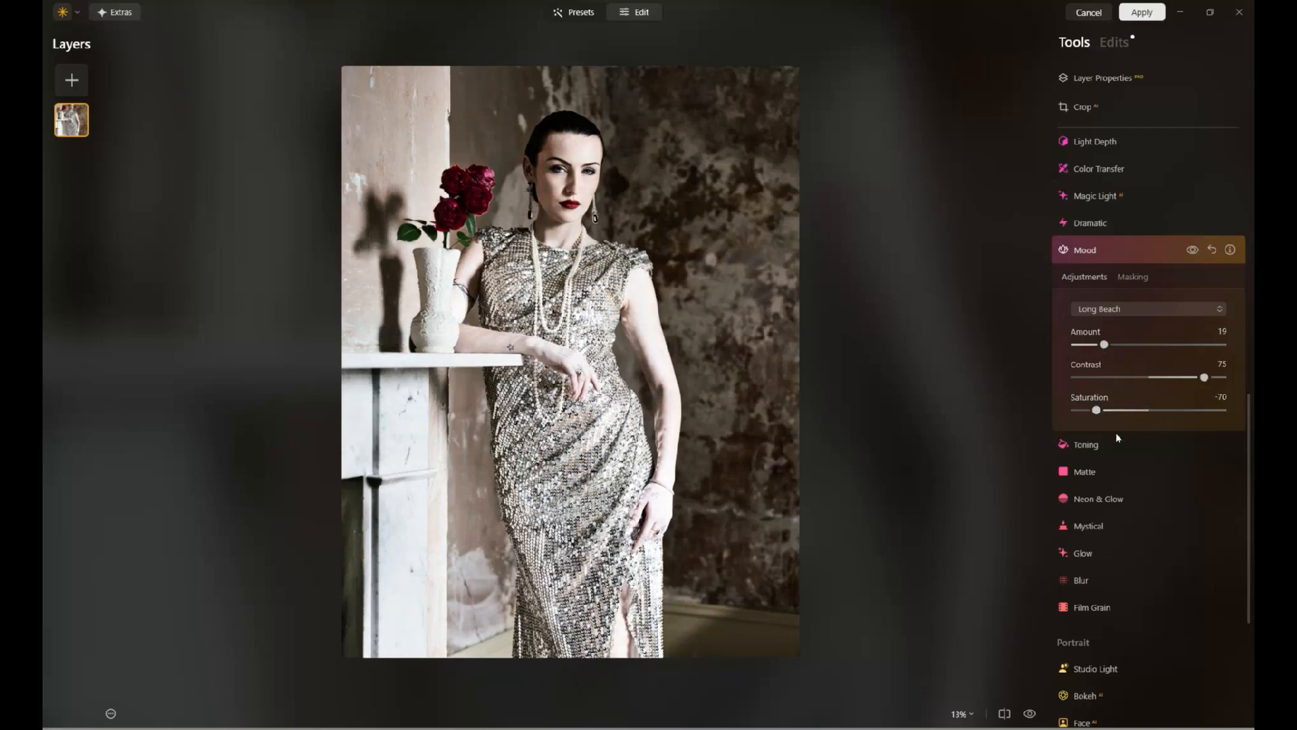
Step: Apply the Mystical effect with Amount 24 and try a small amount of Film Grain
left_click(1109, 529)
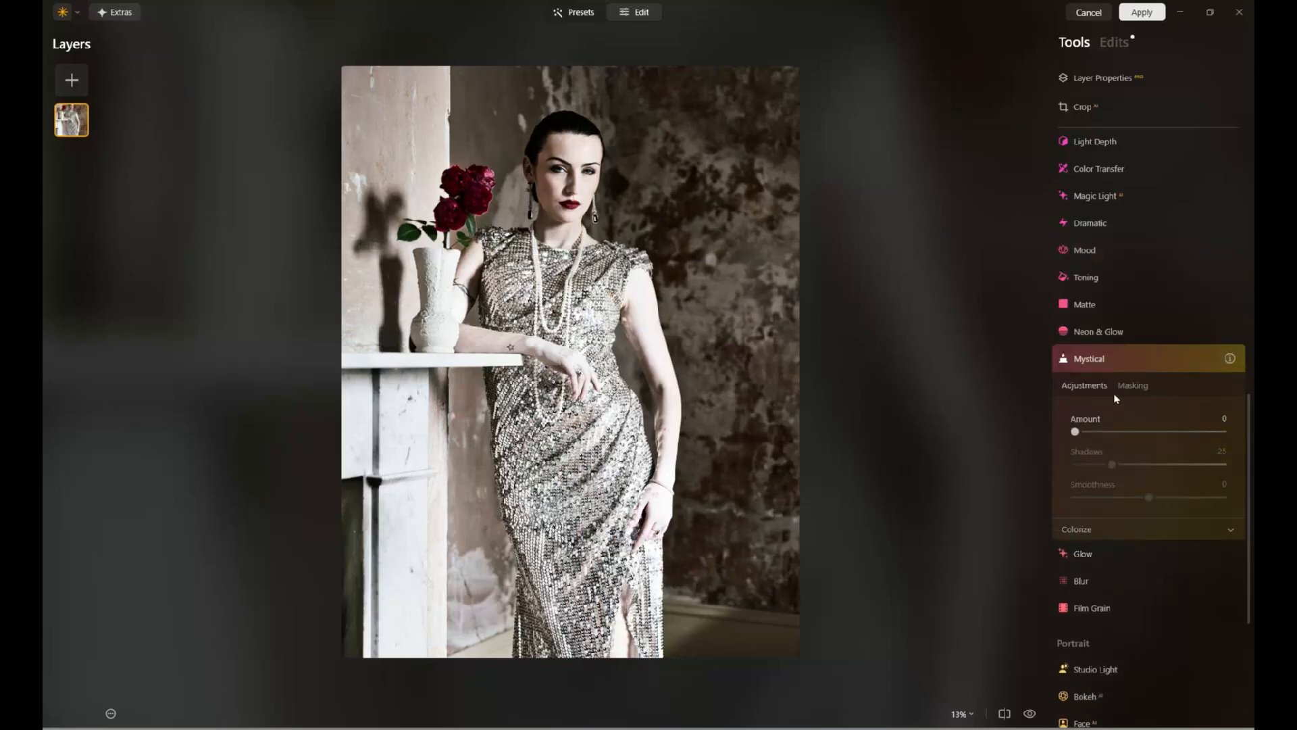
left_click_drag(1075, 431, 1113, 433)
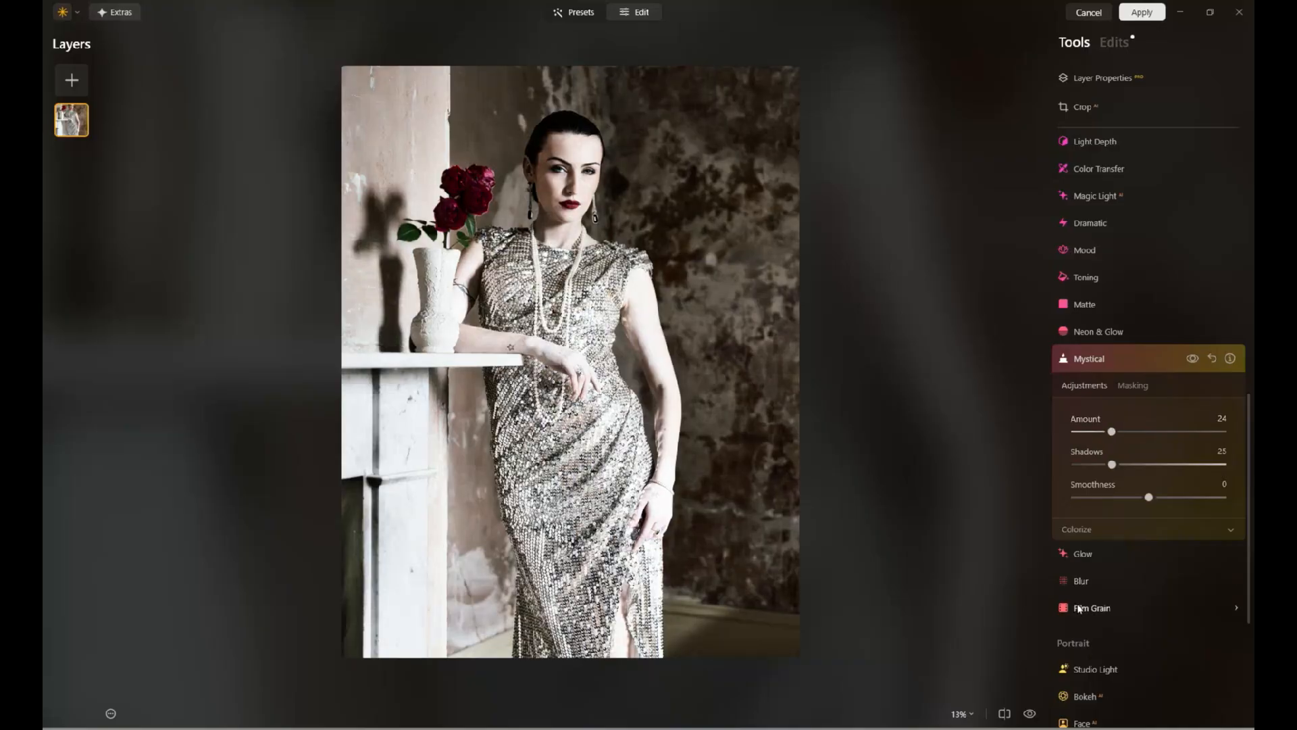
left_click(1129, 608)
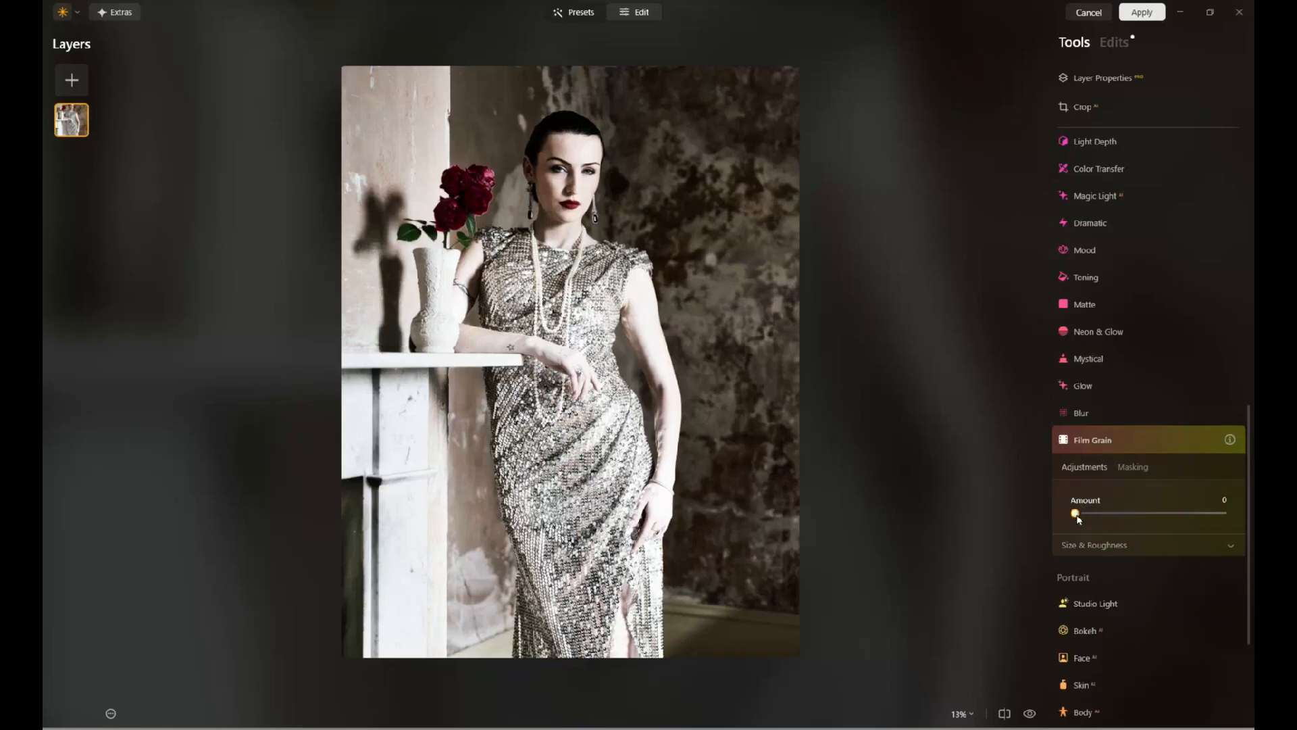
left_click_drag(1074, 515, 1093, 518)
double_click(1090, 514)
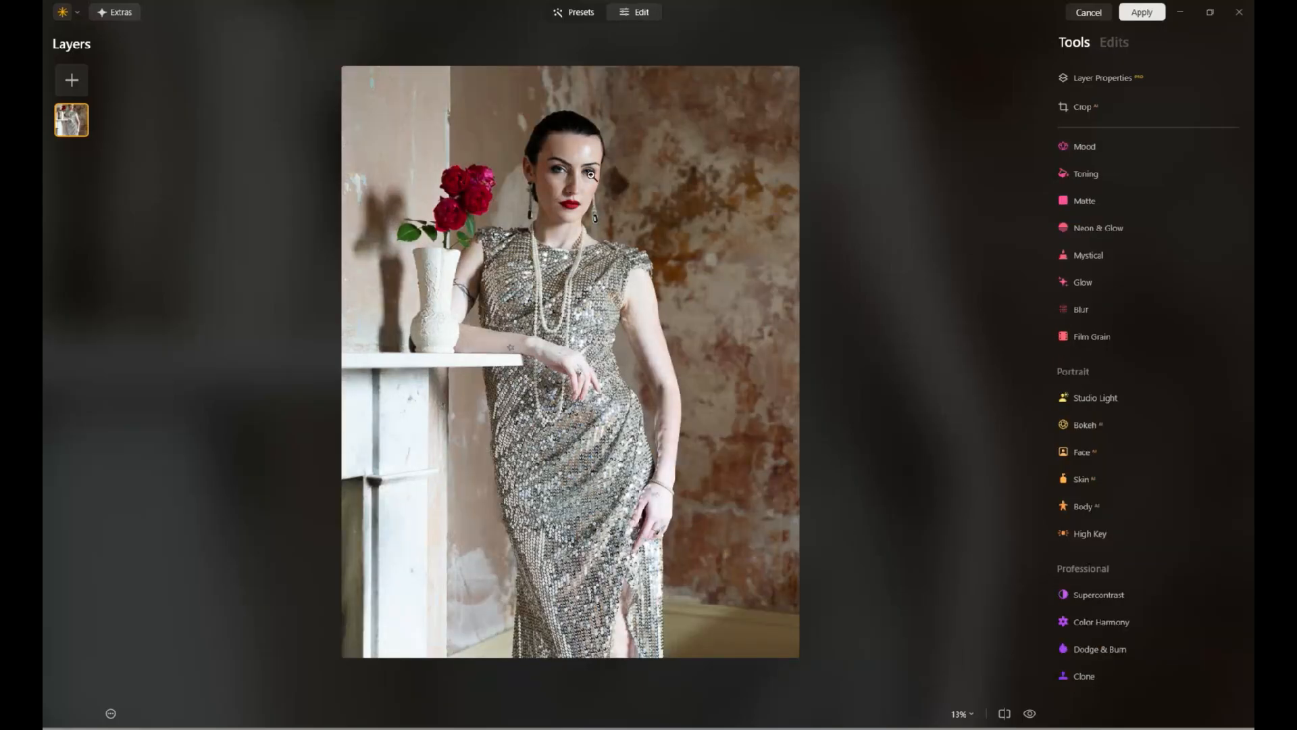
Step: Retouch the woman's skin with Blemish Removal 100, Shine Removal 83, Body Smoothing 42 and Face Smoothing 47
left_click(574, 159)
left_click_drag(511, 197, 890, 263)
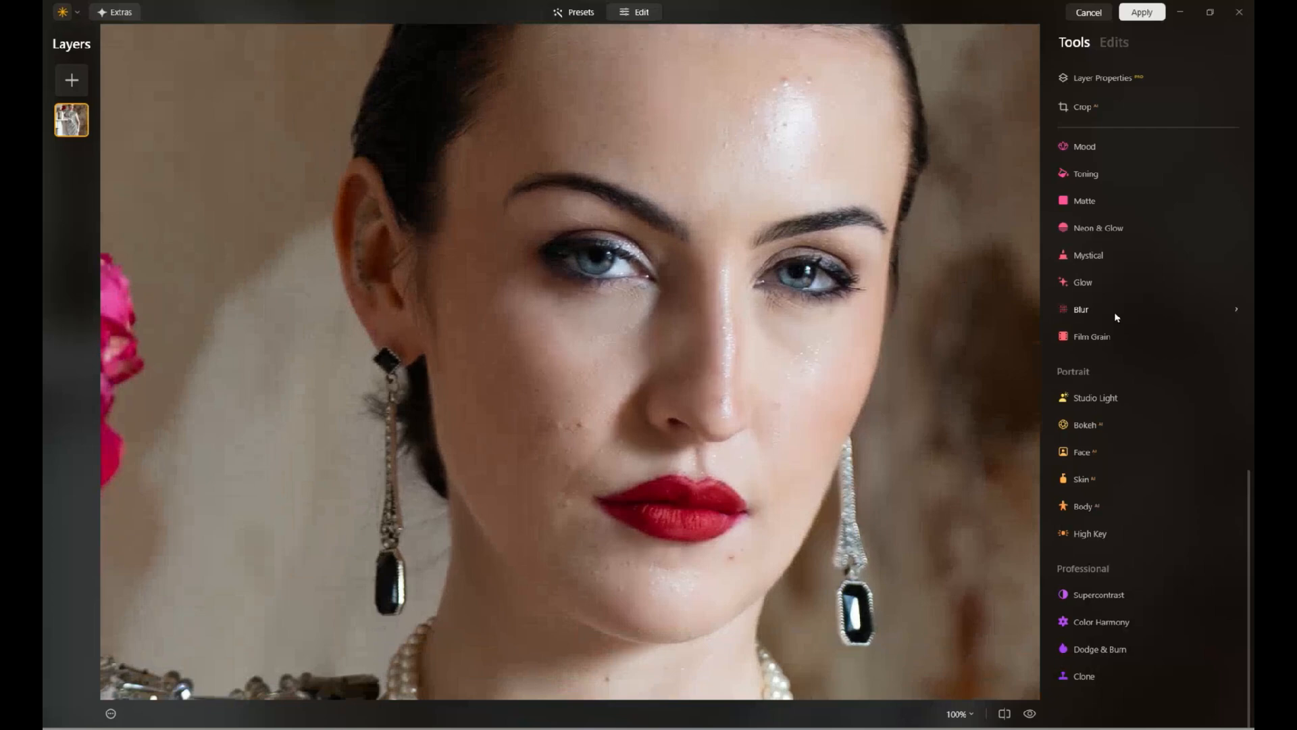
left_click(1082, 483)
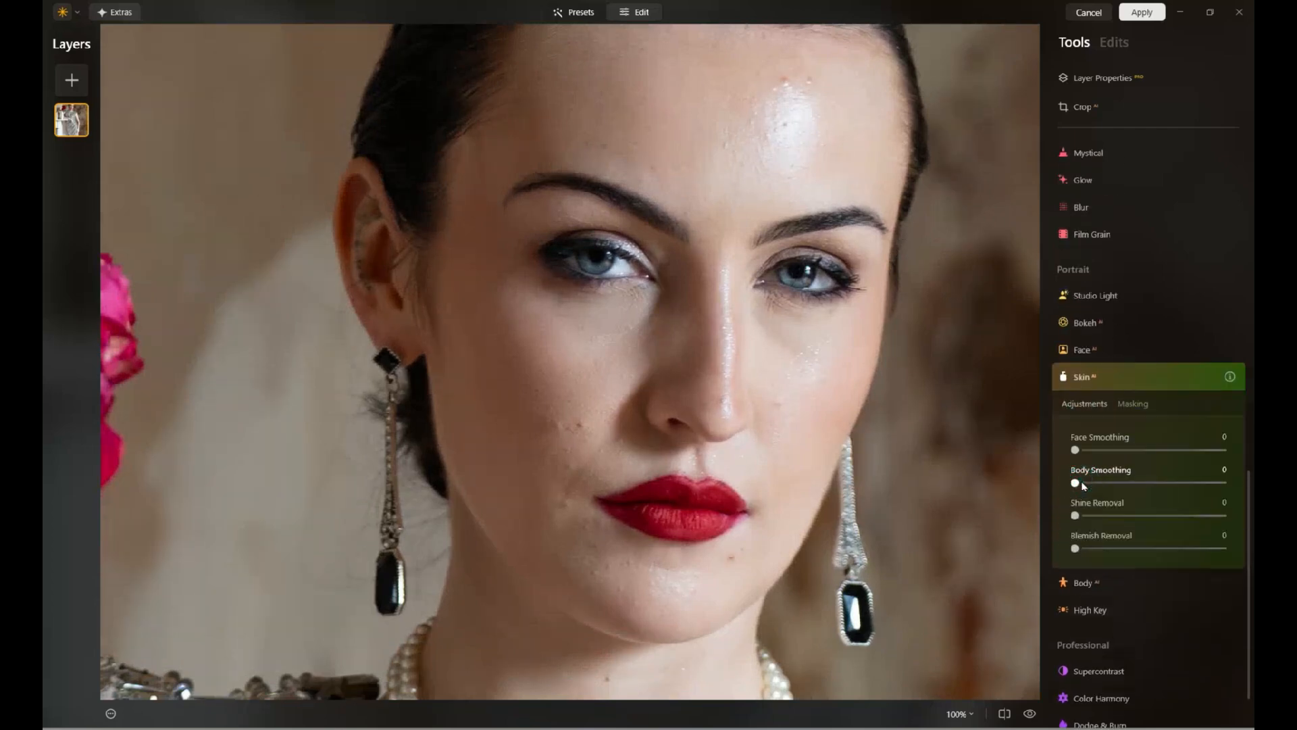
left_click_drag(1075, 548, 1223, 548)
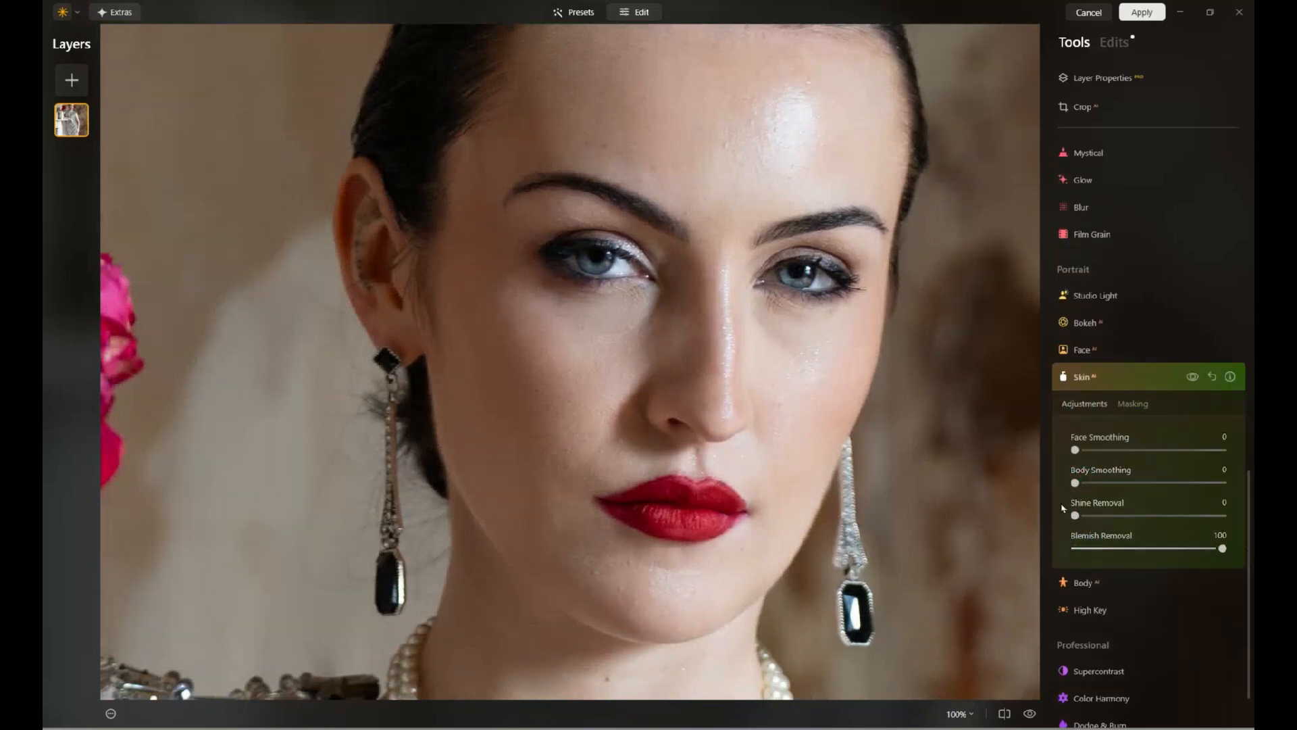
left_click_drag(1077, 515, 1198, 516)
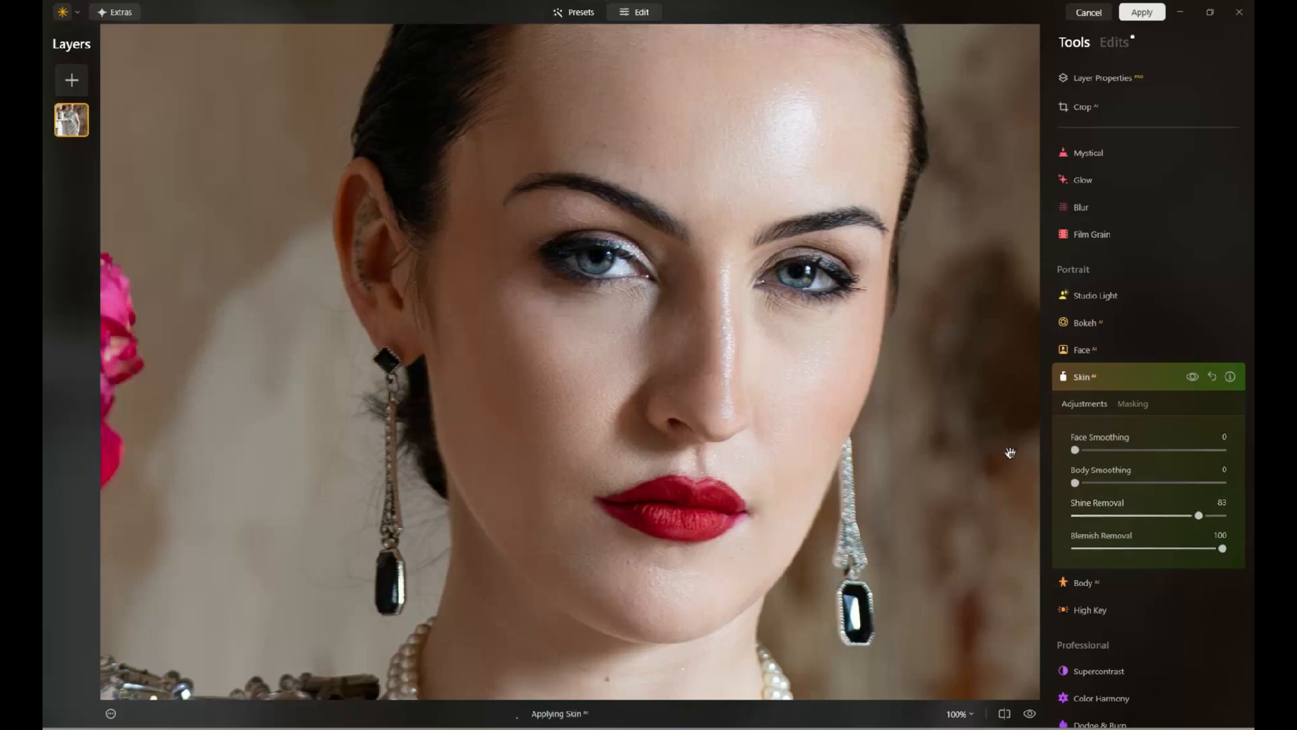
left_click_drag(1075, 450, 1137, 483)
left_click(1145, 450)
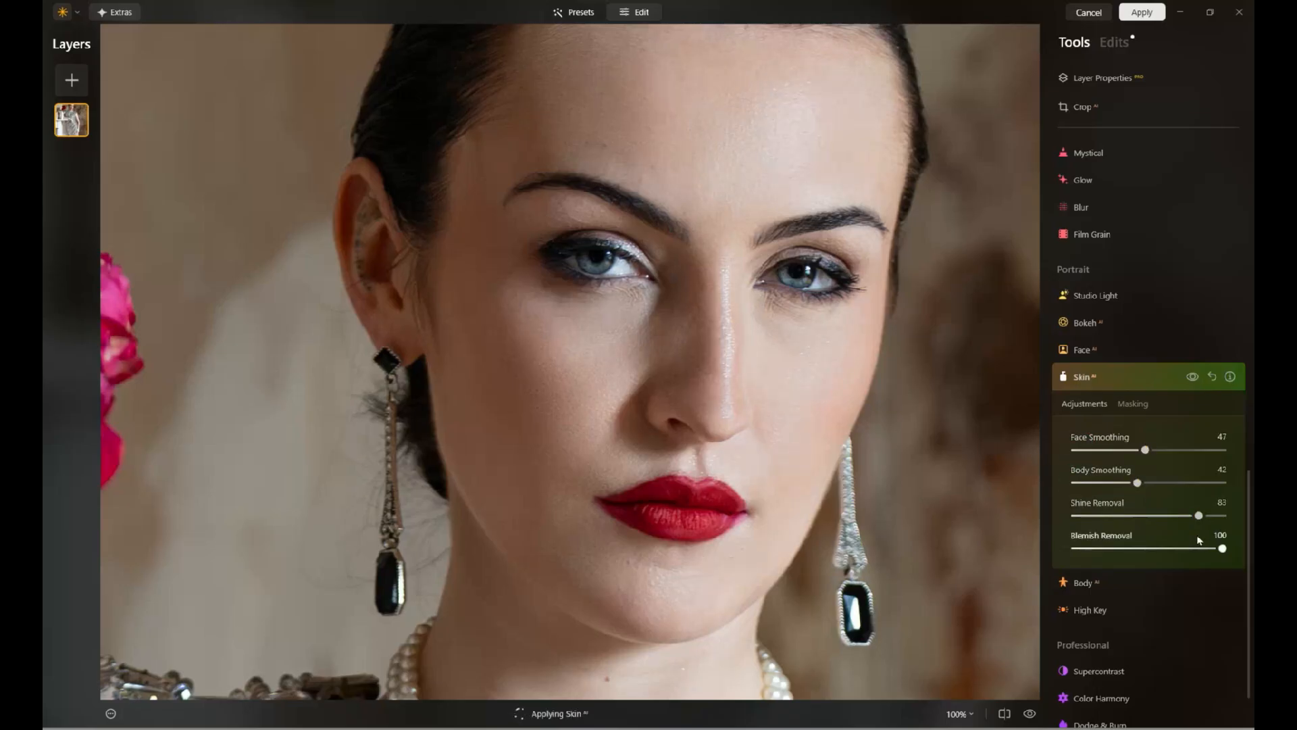
Step: Brighten the woman's face by setting Face Light to 30 in the Face tool
left_click(1084, 349)
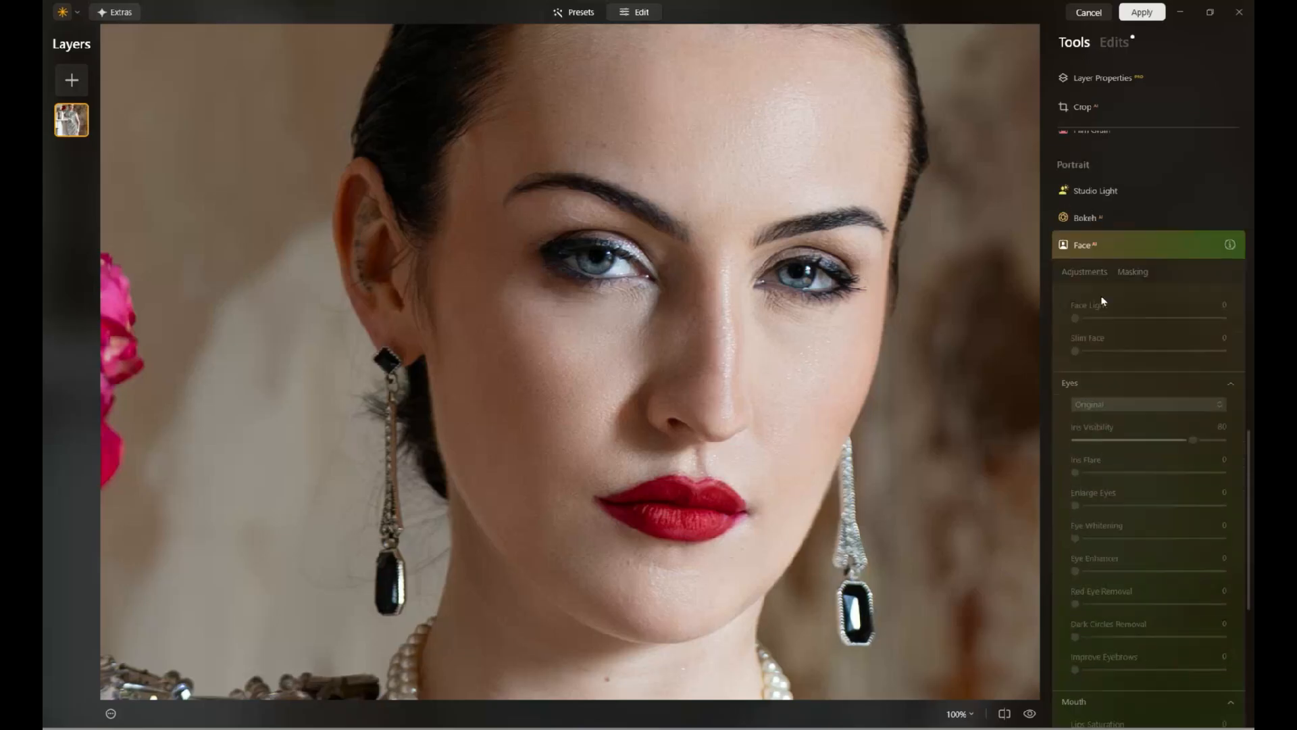
left_click(1096, 243)
left_click_drag(1108, 247, 1121, 246)
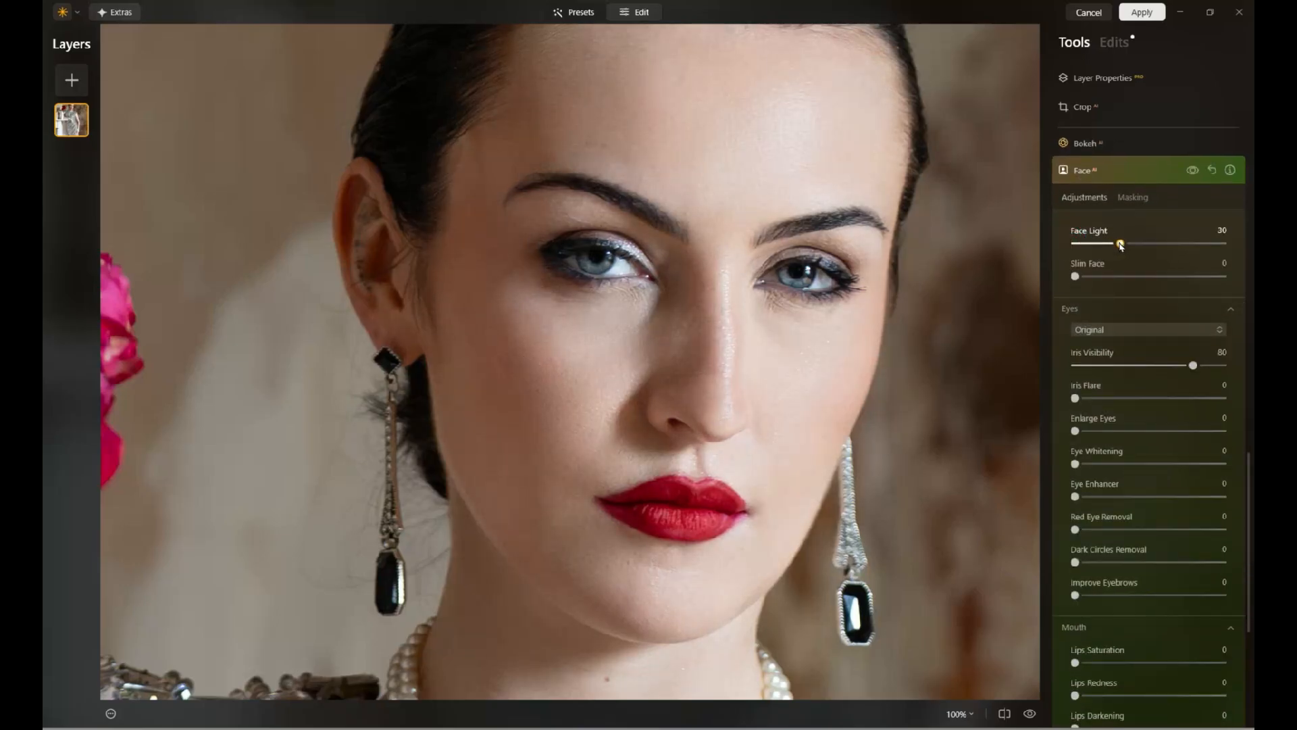
Step: Change the eye color to Blue with Iris Visibility 13 and Iris Flare 71, and raise Dark Circles Removal to a medium level
left_click(1121, 330)
left_click(1101, 370)
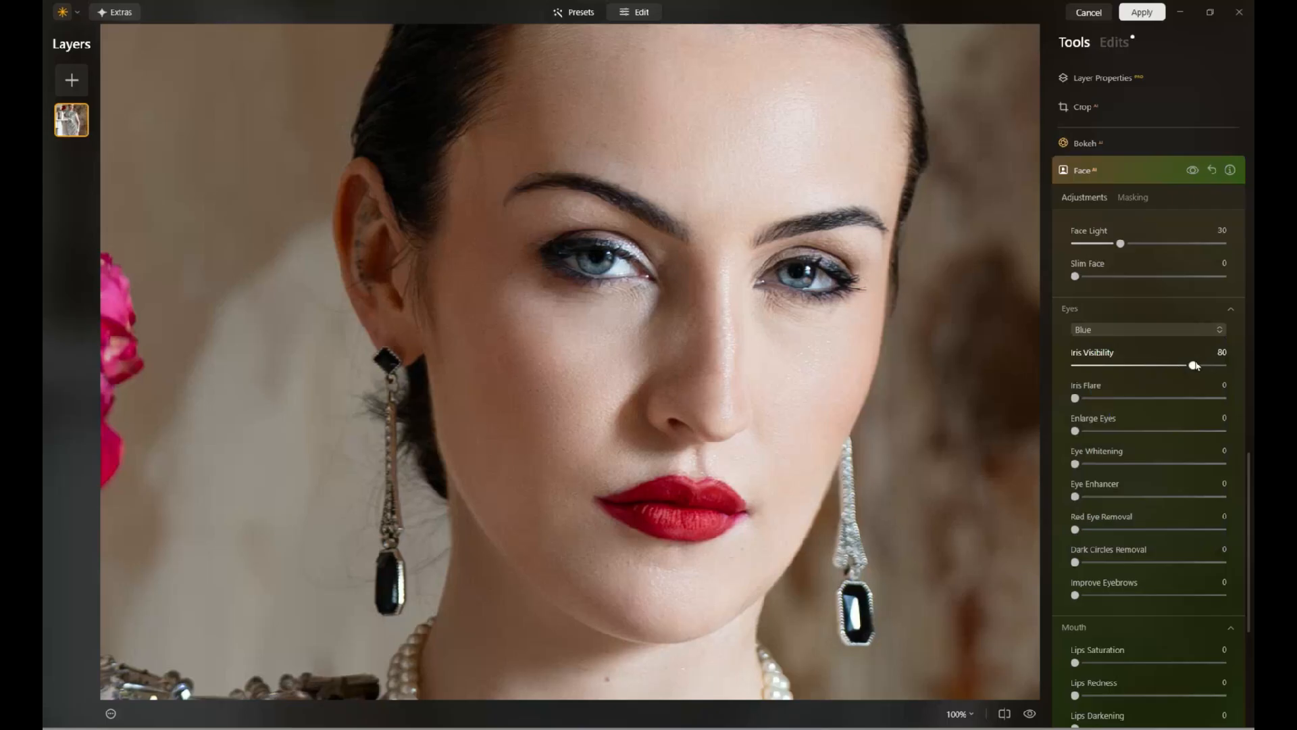
left_click_drag(1195, 366, 1181, 399)
left_click(1075, 397)
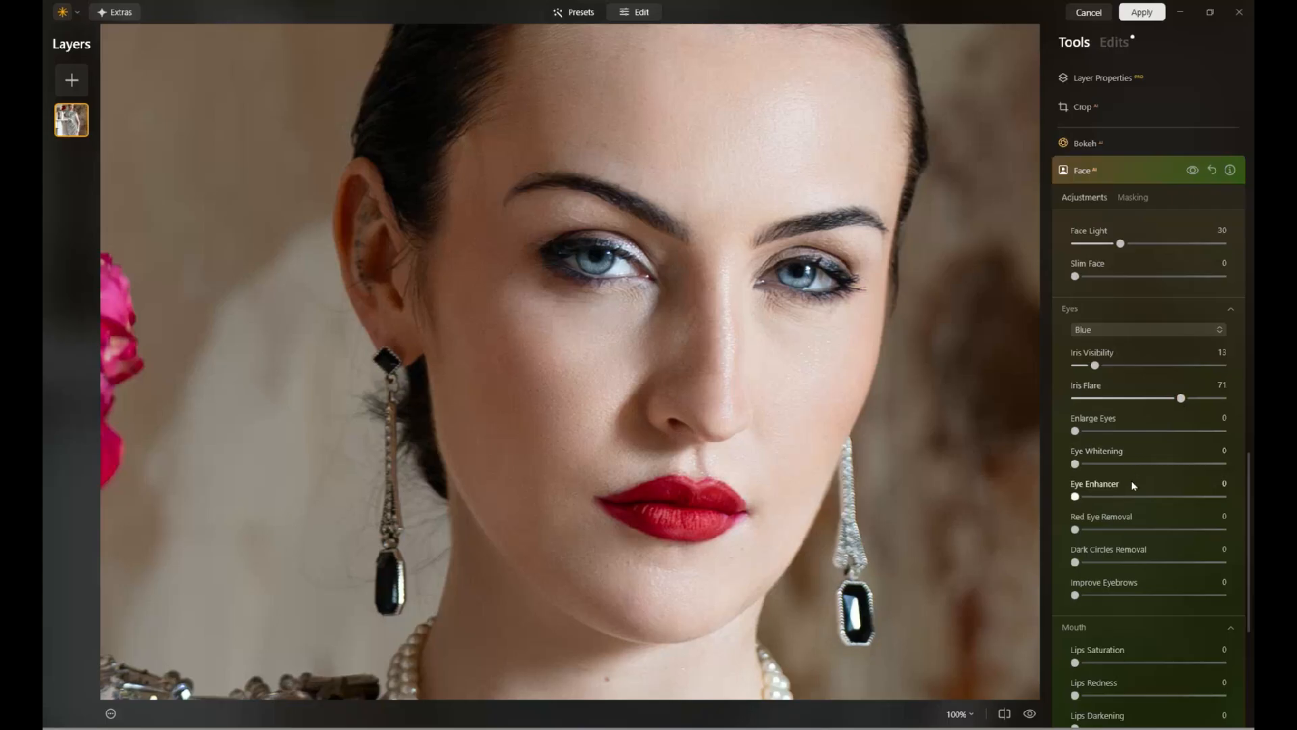
left_click_drag(1074, 562, 1143, 563)
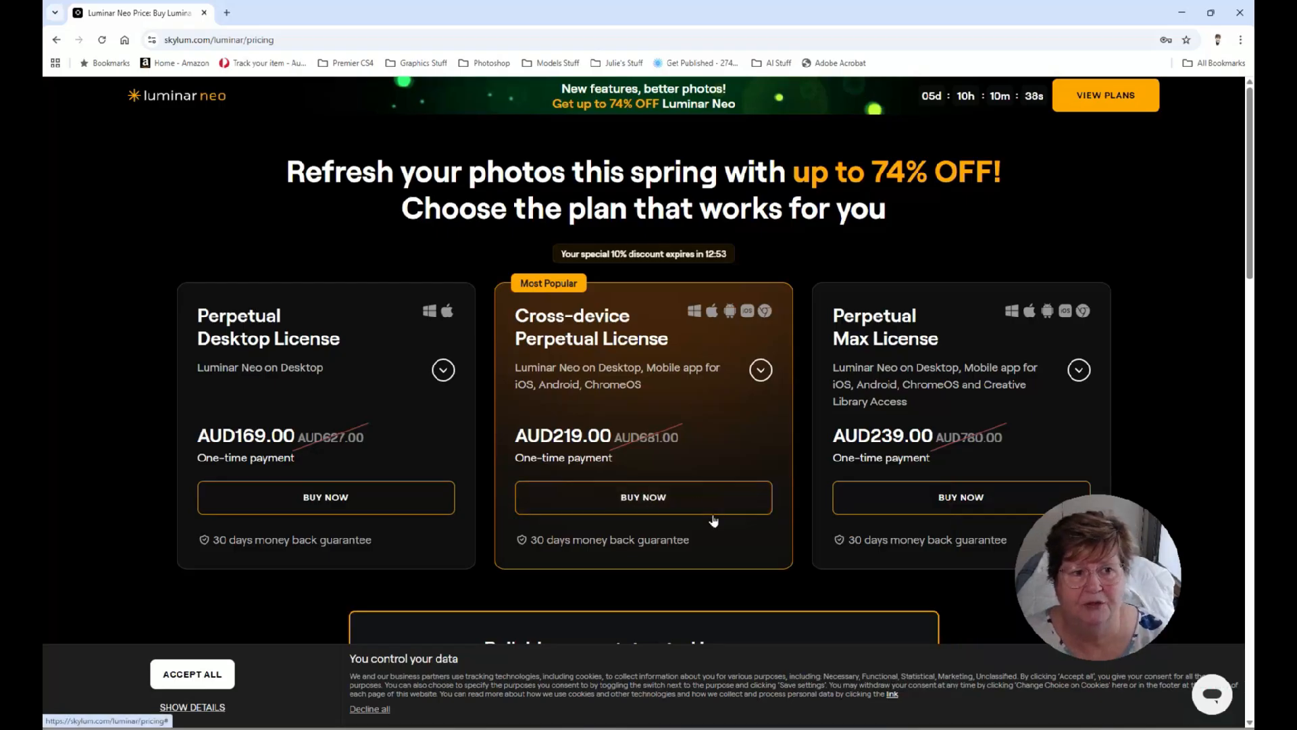
Step: Switch to the browser and examine the Luminar Neo license plans and the supported platforms and plug-ins on the pricing page
left_click(1115, 103)
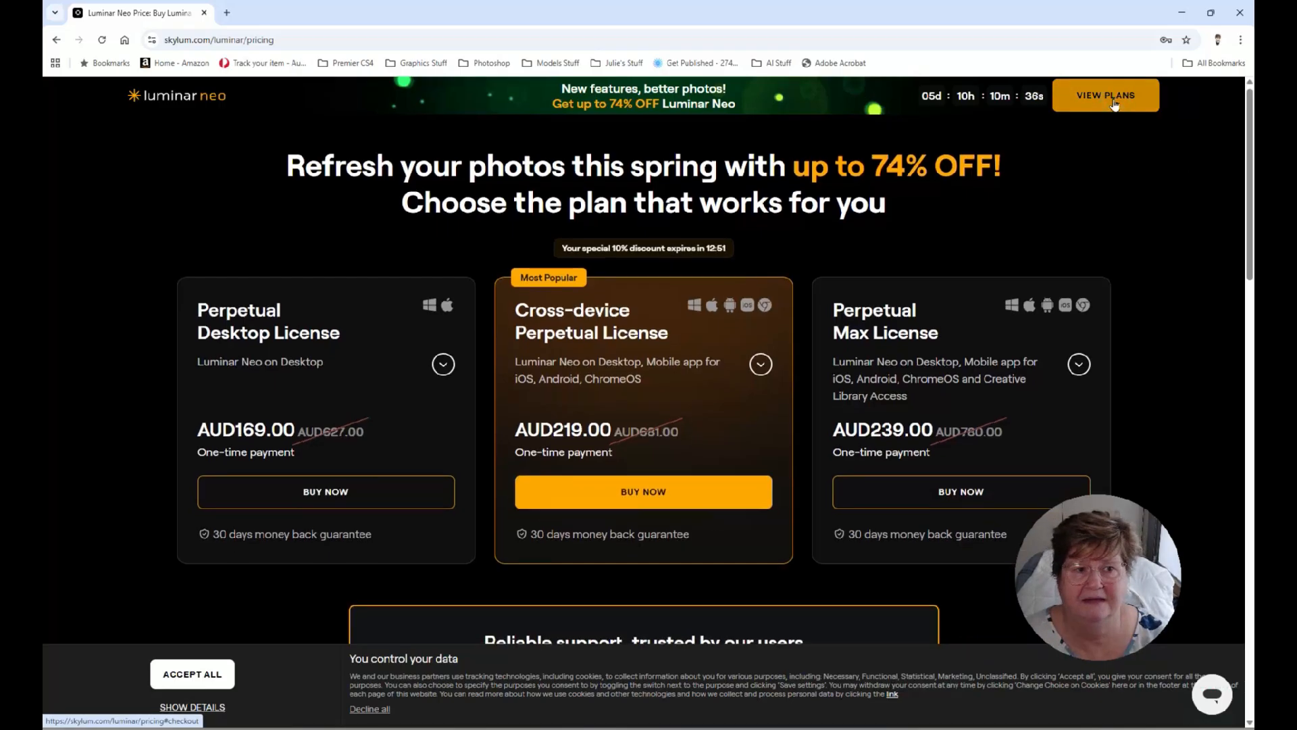
scroll(821, 391, "down", 5)
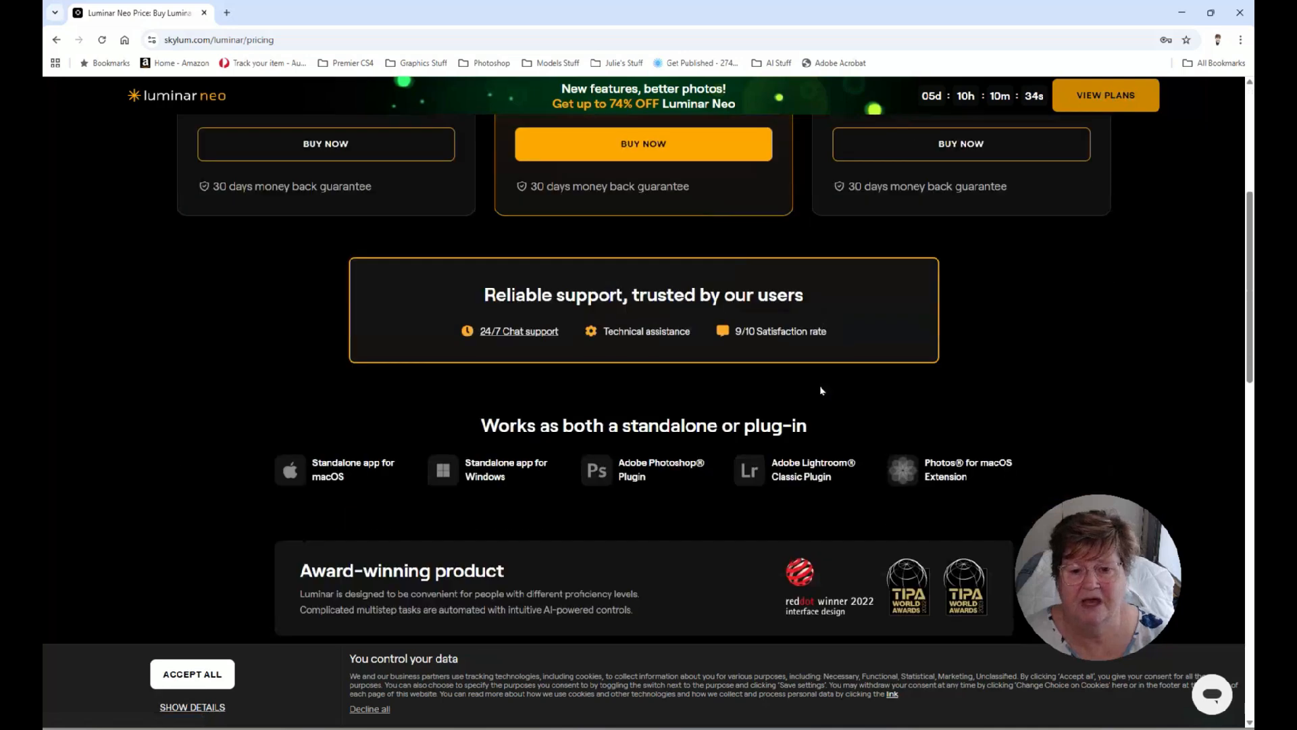